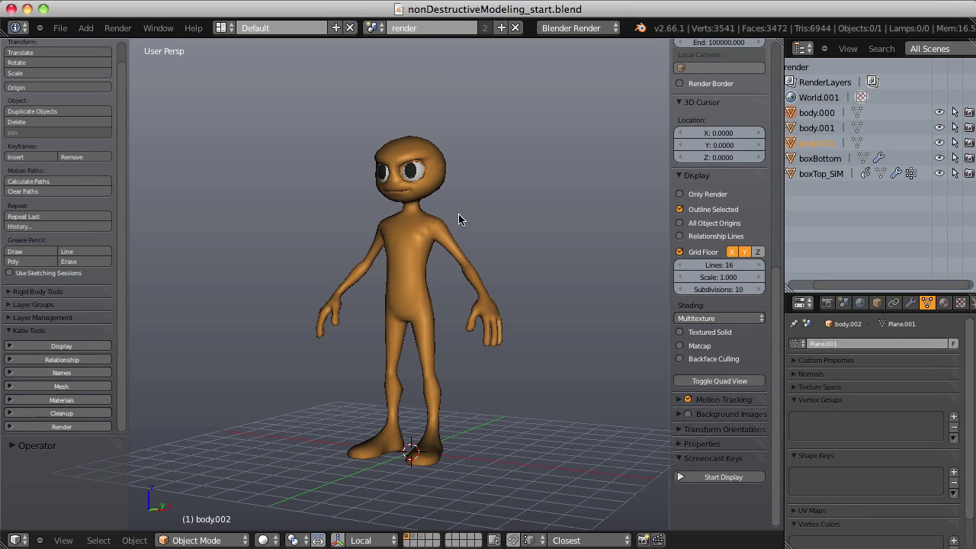
Select body.001, frame it in the viewport, and zoom in on its head
scroll(467, 217, "up", 3)
right_click(418, 224)
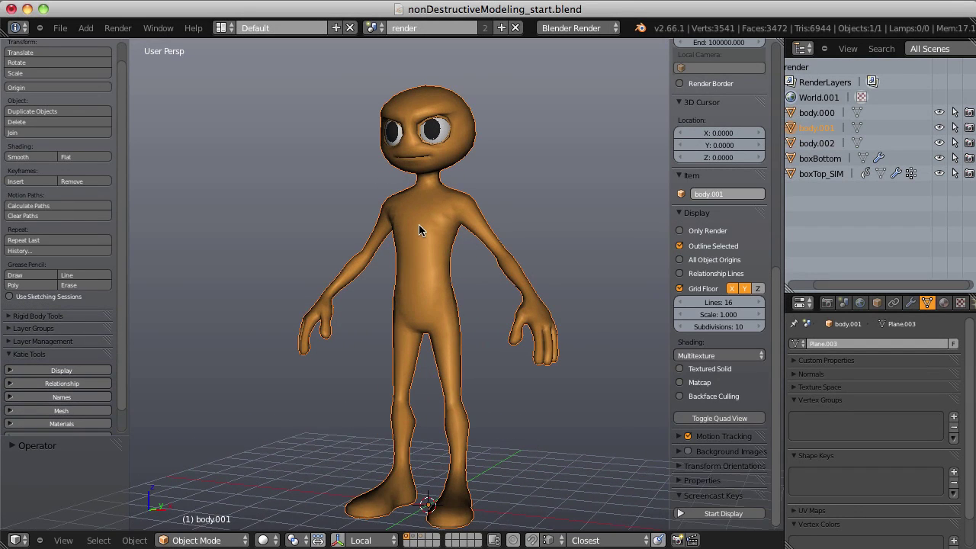
key("KP_Decimal")
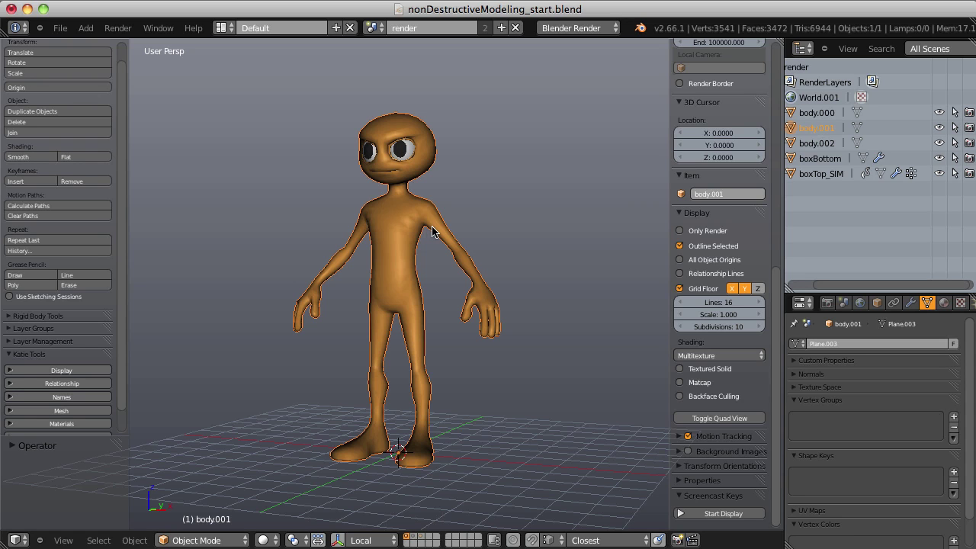
scroll(431, 231, "up", 3)
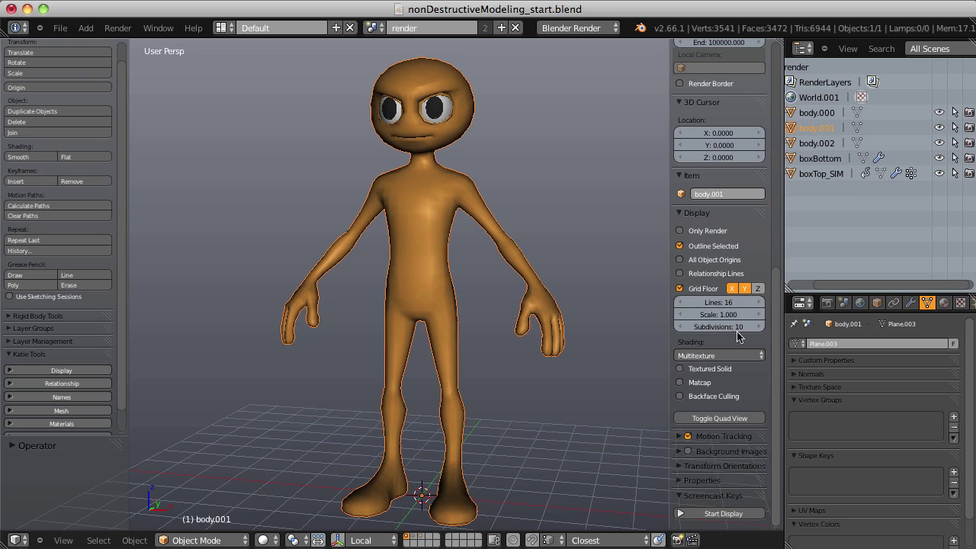
scroll(496, 255, "down", 1)
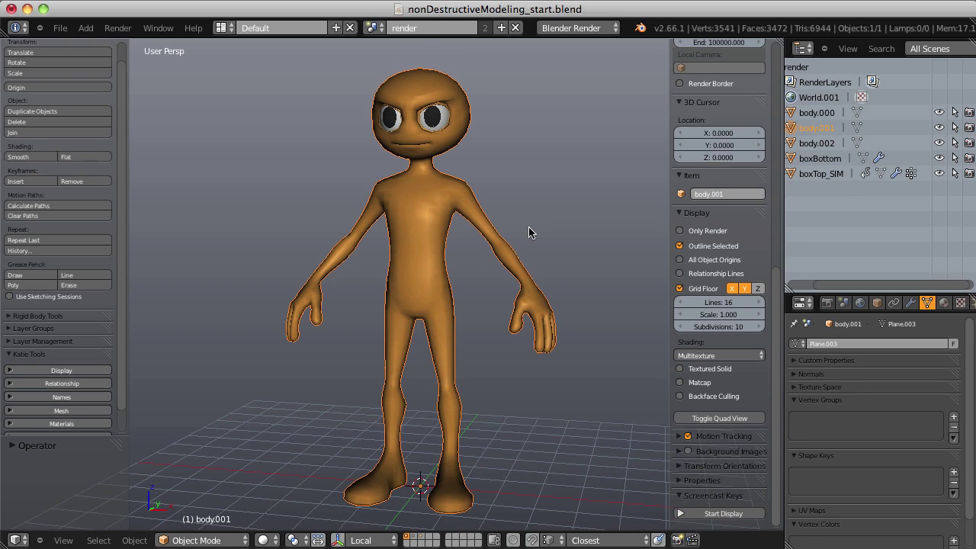
scroll(531, 232, "up", 3)
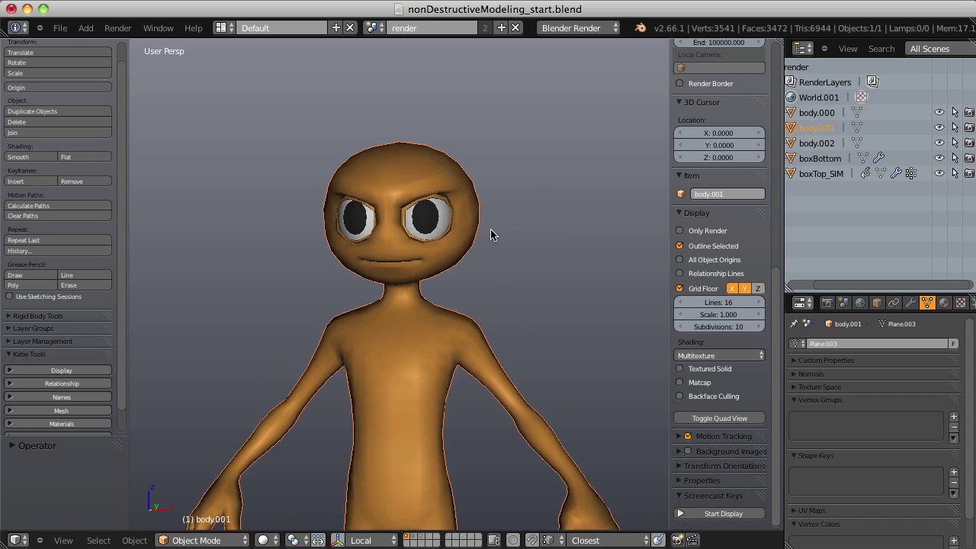
scroll(490, 234, "up", 2)
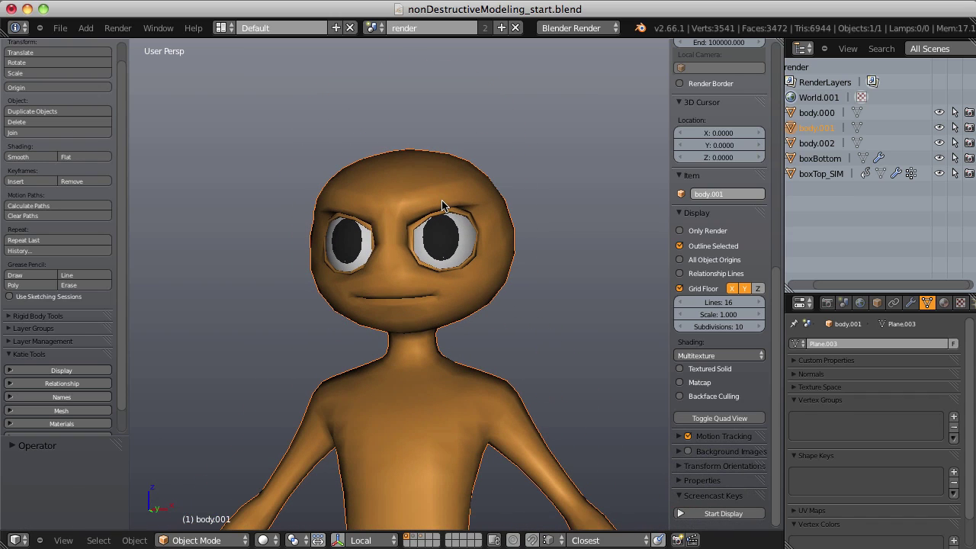
Add Basis and Key 1 shape keys to body.001, with Key 1 at 1.000
scroll(971, 474, "down", 2)
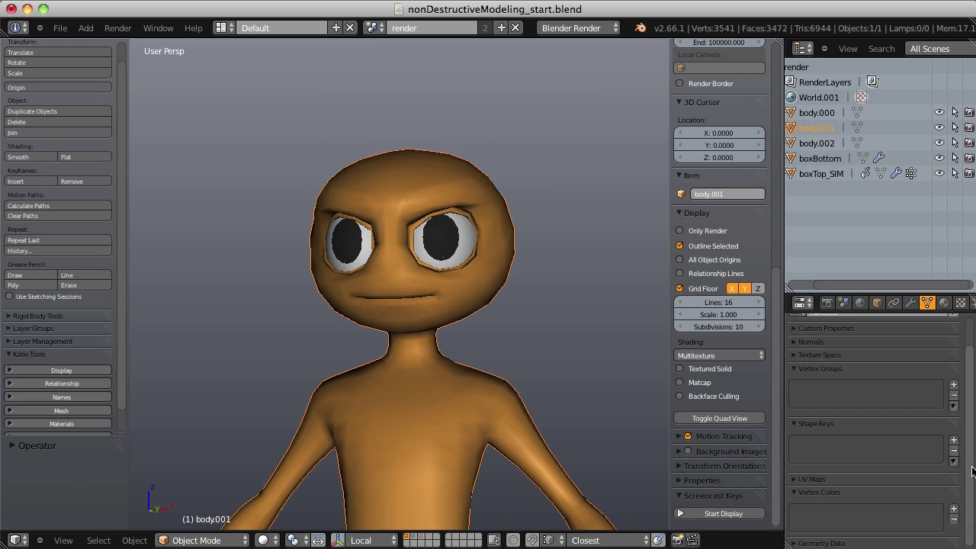
left_click(952, 440)
left_click(953, 440)
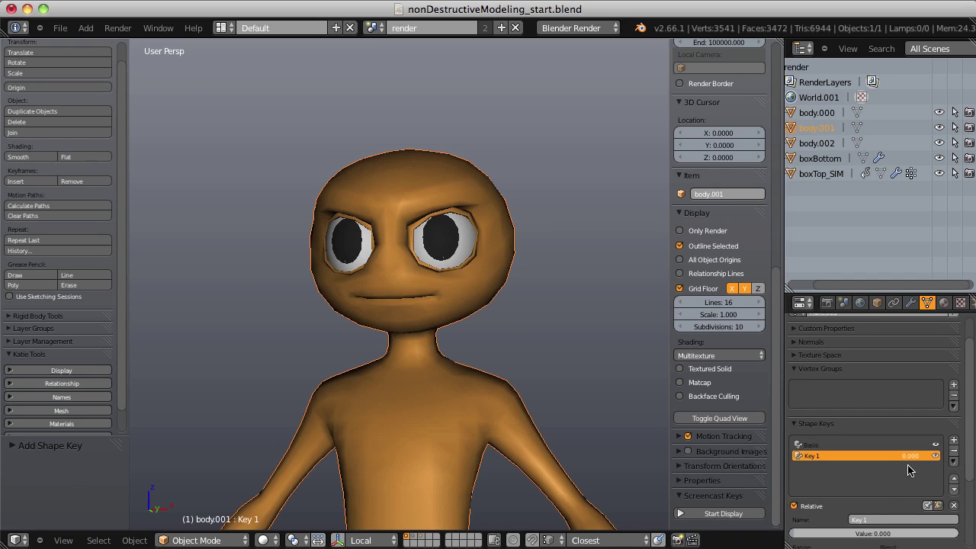
left_click_drag(905, 456, 972, 456)
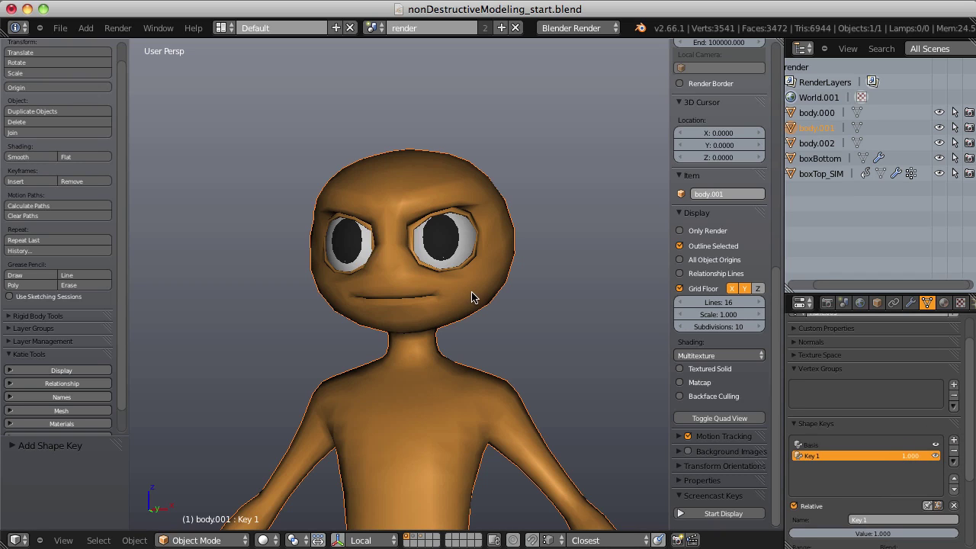
In Edit Mode, switch to a right orthographic wireframe view with vertex selection
key("Tab")
key("Tab")
key("KP_3")
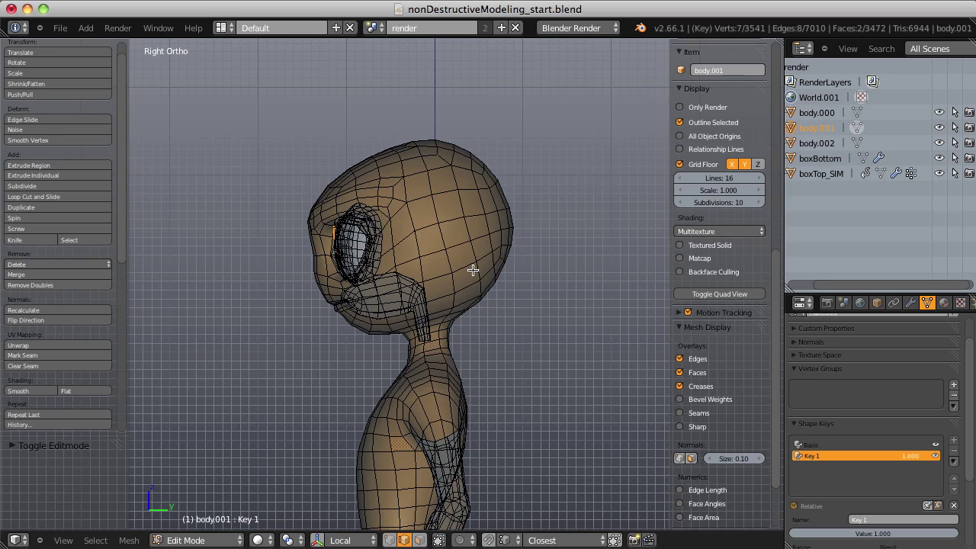
scroll(473, 270, "up", 2)
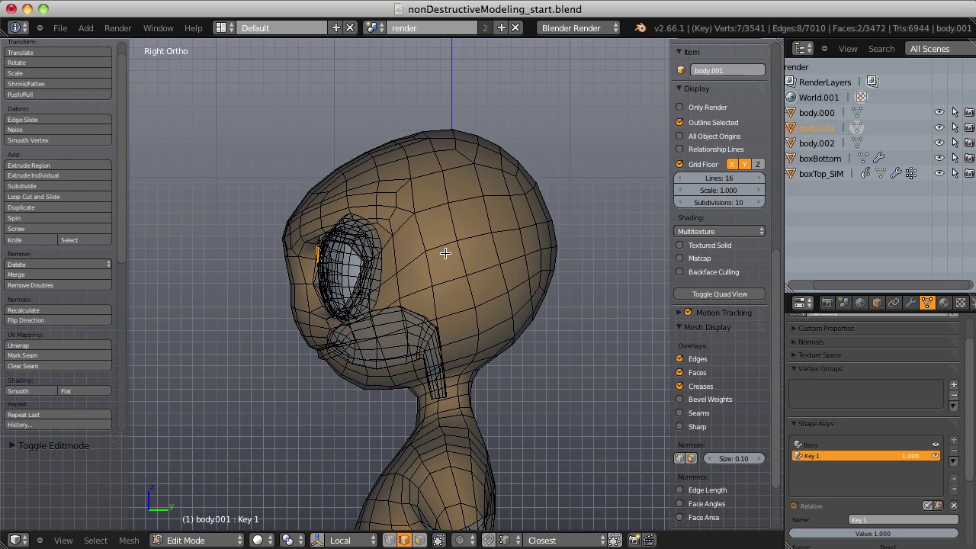
key("ctrl+Tab")
left_click(420, 237)
key("z")
scroll(493, 279, "down", 1)
key("ctrl+Tab")
key("Escape")
Circle-select the head vertices and shrink the selection back off the neck
key("c")
scroll(480, 285, "down", 3)
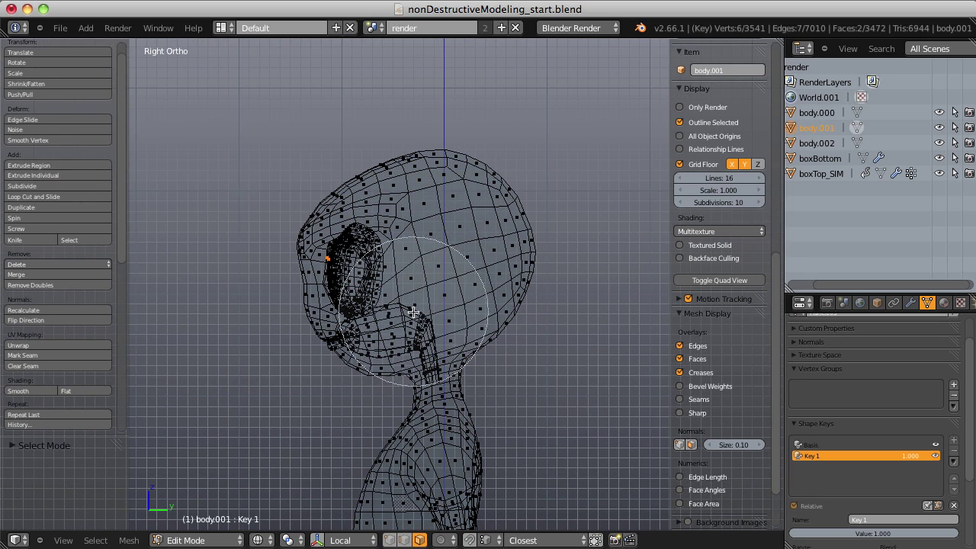
mouse_move(389, 313)
left_mouse_down()
mouse_move(448, 301)
mouse_move(527, 238)
mouse_move(521, 199)
mouse_move(370, 199)
mouse_move(314, 254)
mouse_move(320, 305)
left_mouse_up()
key("Escape")
key("ctrl+KP_Subtract")
key("ctrl+KP_Subtract")
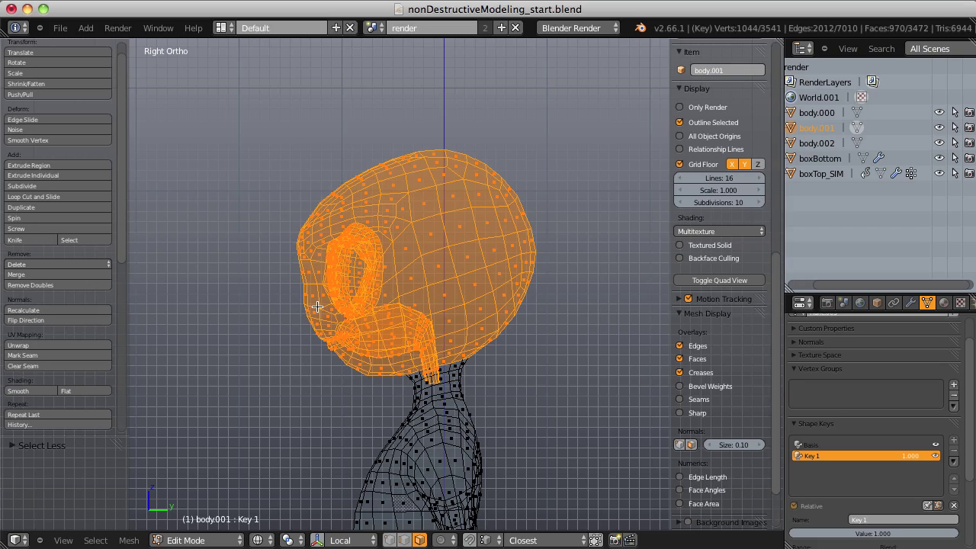
key("z")
Scale the selected head along Z around Individual Origins
mouse_move(318, 307)
middle_mouse_down()
mouse_move(430, 217)
mouse_move(457, 327)
mouse_move(451, 294)
mouse_move(501, 259)
mouse_move(379, 425)
mouse_move(509, 296)
middle_mouse_up()
scroll(432, 248, "up", 3)
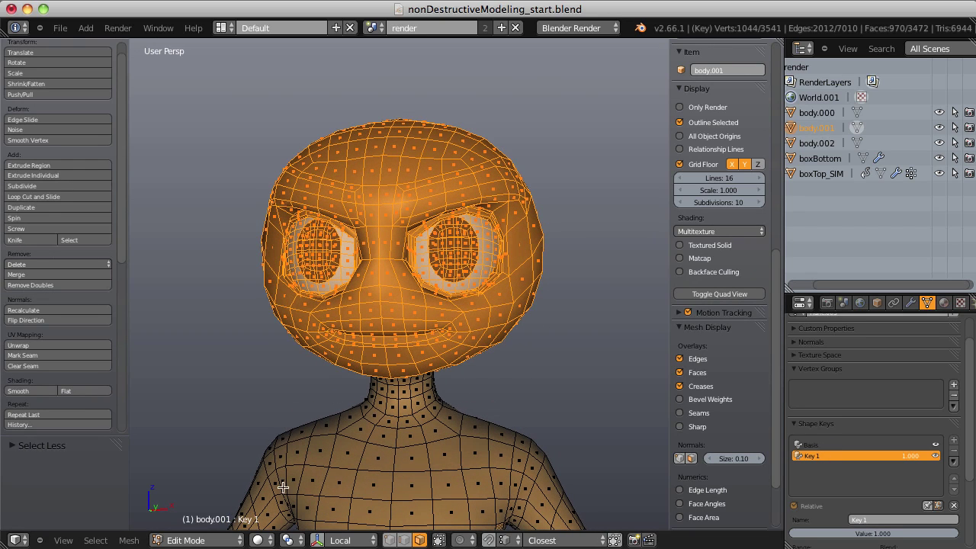
left_click(292, 540)
left_click(305, 499)
key("s")
key("z")
left_click(530, 348)
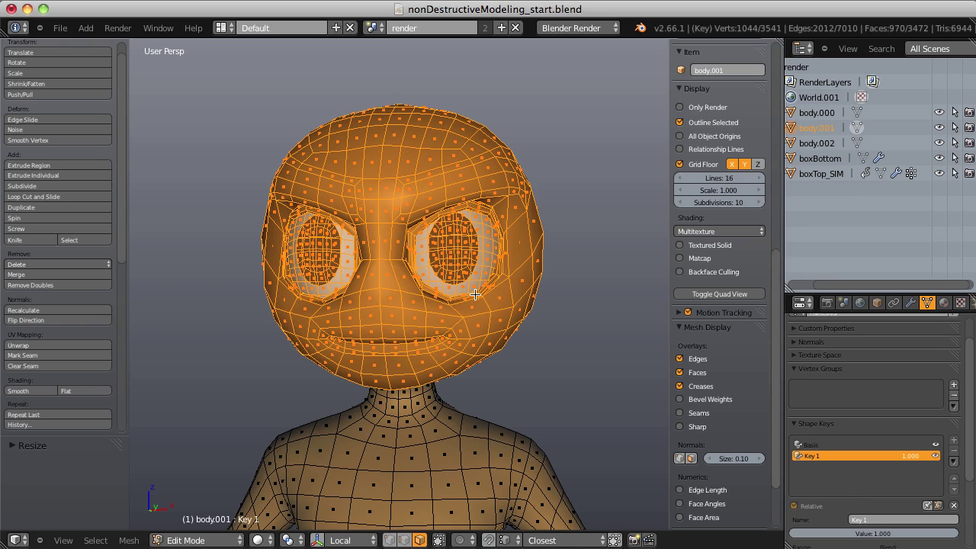
Name the shape key fix_head and toggle it to compare the head
key("Tab")
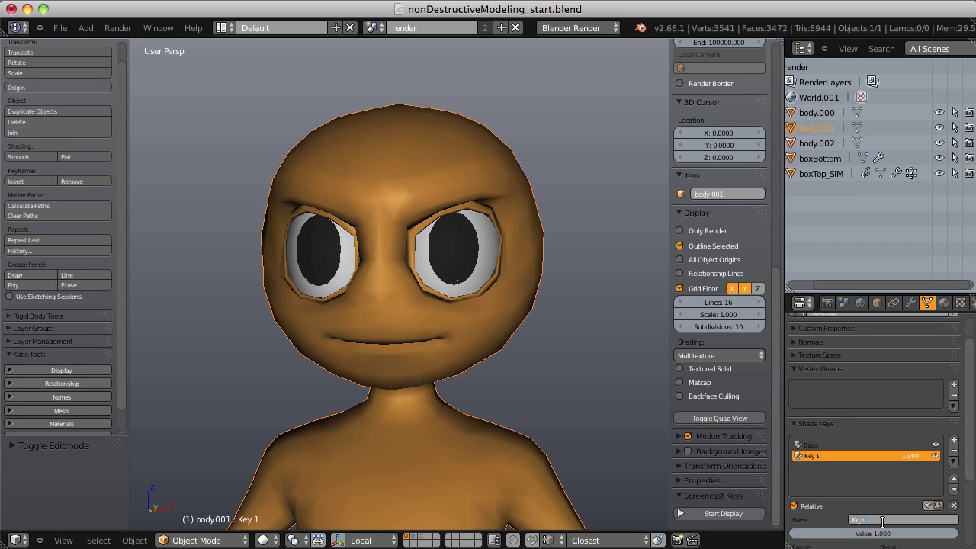
key("Return")
left_click(936, 455)
left_click(935, 456)
left_click(935, 456)
left_click(936, 455)
left_click(936, 456)
left_click(936, 455)
Inspect the character from side and front, then deselect all vertices in Edit Mode
scroll(460, 317, "down", 3)
scroll(457, 305, "down", 2)
middle_click_drag(488, 266, 405, 260)
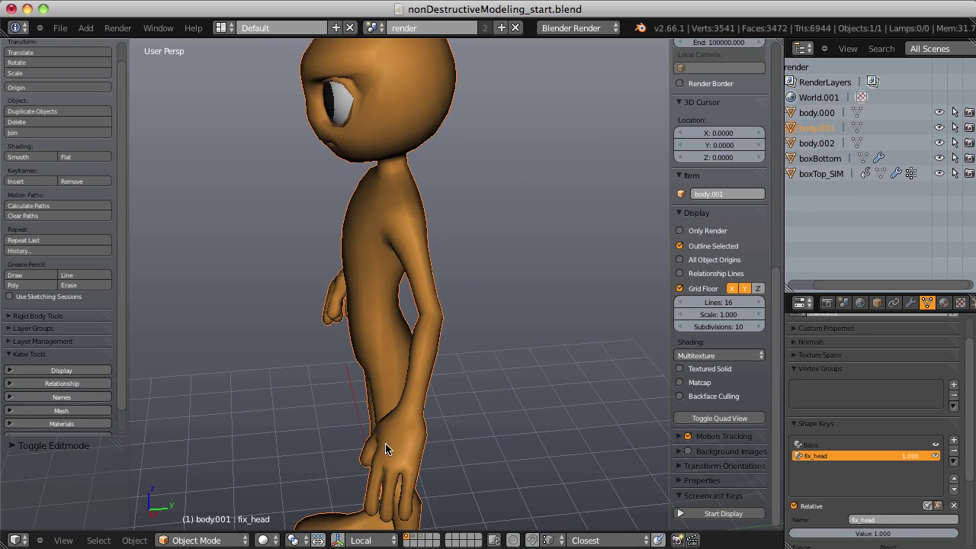
middle_click_drag(440, 345, 541, 309)
key("Tab")
key("z")
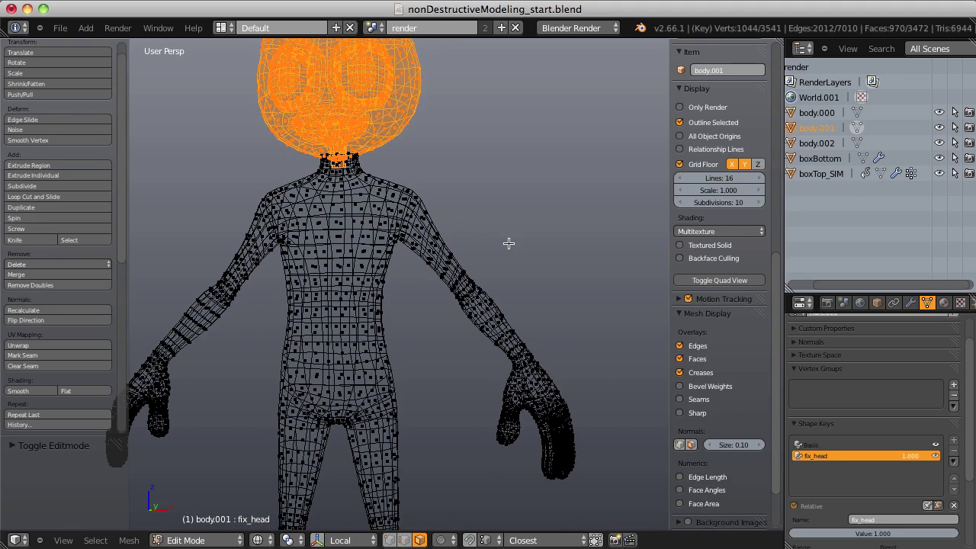
key("a")
key("Tab")
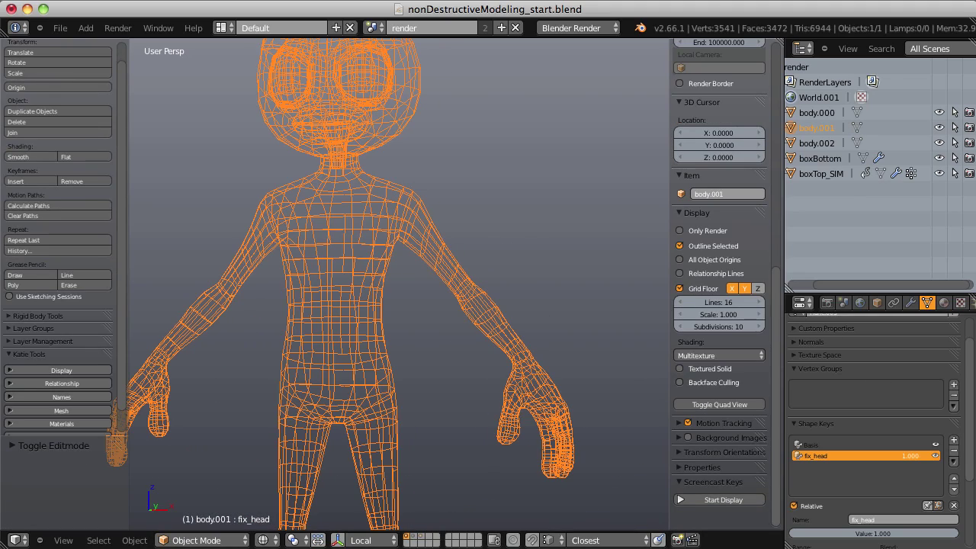
Add a third shape key, Key 2, at full strength 1.000
left_click(952, 440)
left_click_drag(900, 471, 955, 468)
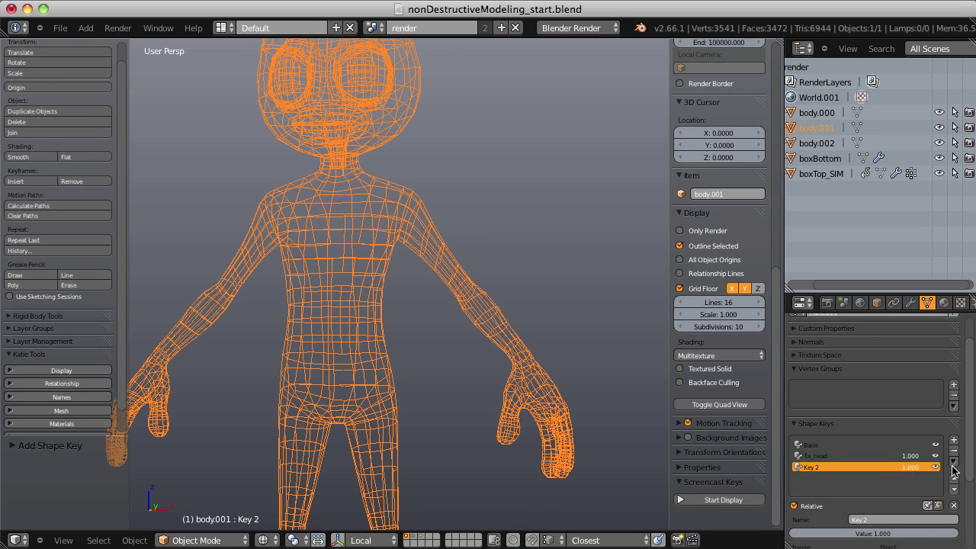
key("z")
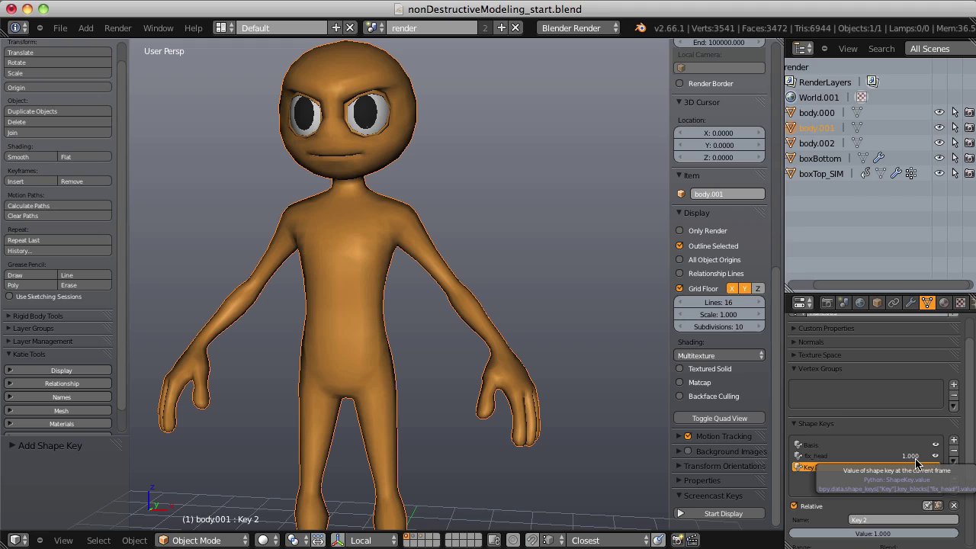
scroll(480, 276, "up", 3)
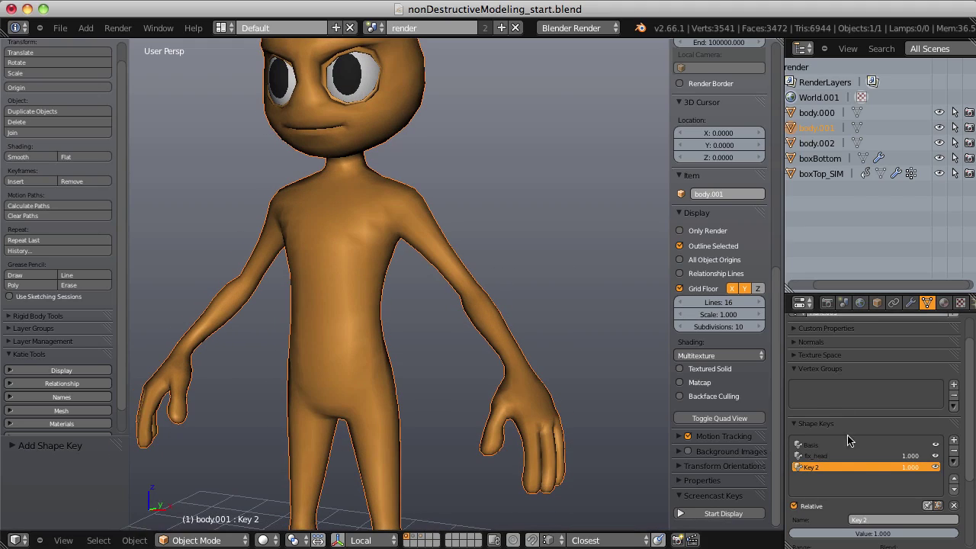
Circle-select the right arm and hand in Edit Mode for Key 2
key("Tab")
key("z")
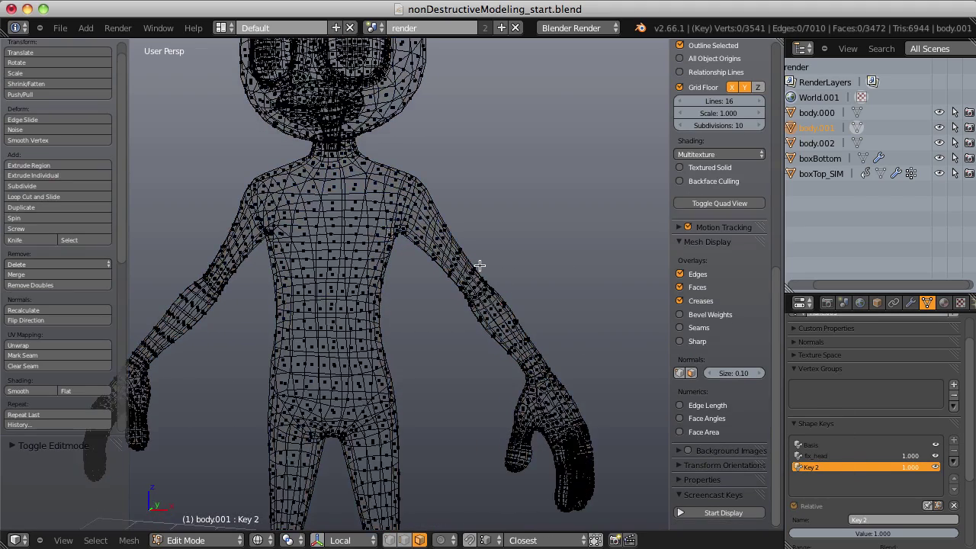
key("c")
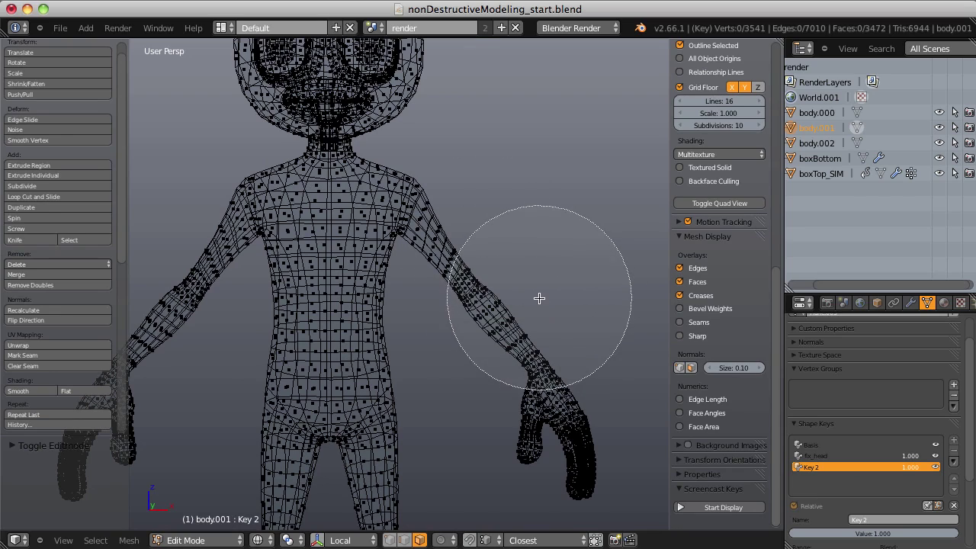
mouse_move(542, 307)
left_mouse_down()
mouse_move(527, 359)
mouse_move(544, 425)
left_mouse_up()
key("Escape")
scroll(491, 209, "up", 2)
key("z")
Select the shoulder edge loop and snap the 3D cursor to it
scroll(450, 229, "up", 2)
key("ctrl+Tab")
left_click(390, 245)
right_click(390, 242, "alt")
key("shift+s")
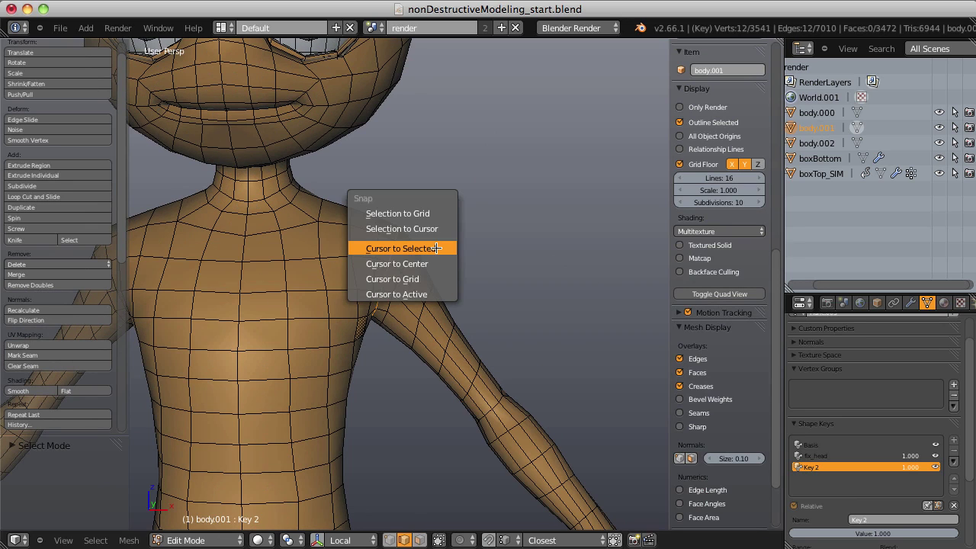
left_click(436, 248)
middle_click_drag(499, 224, 417, 236)
key("shift+s")
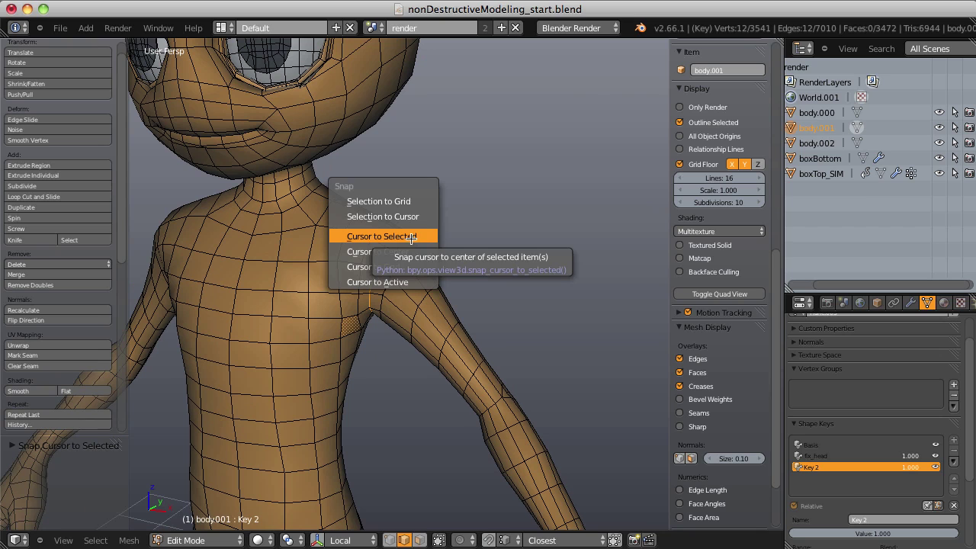
left_click(421, 235)
Start the Screencast Keys display so pressed keys show on screen
scroll(732, 320, "up", 10)
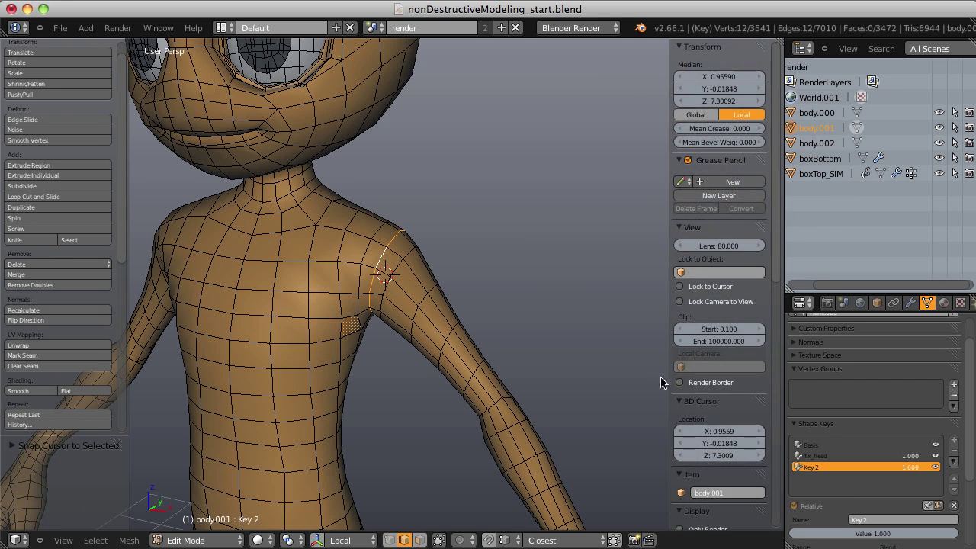
scroll(770, 191, "down", 15)
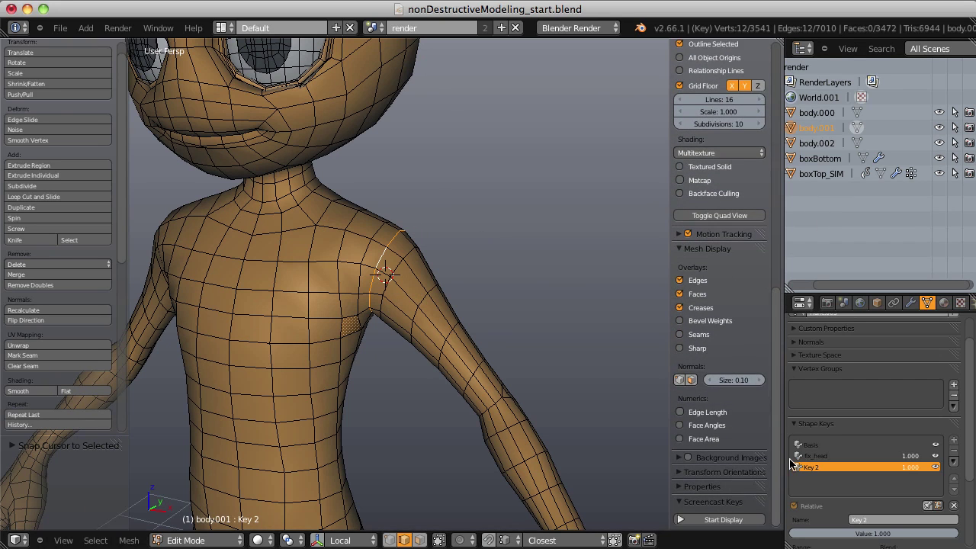
left_click(722, 521)
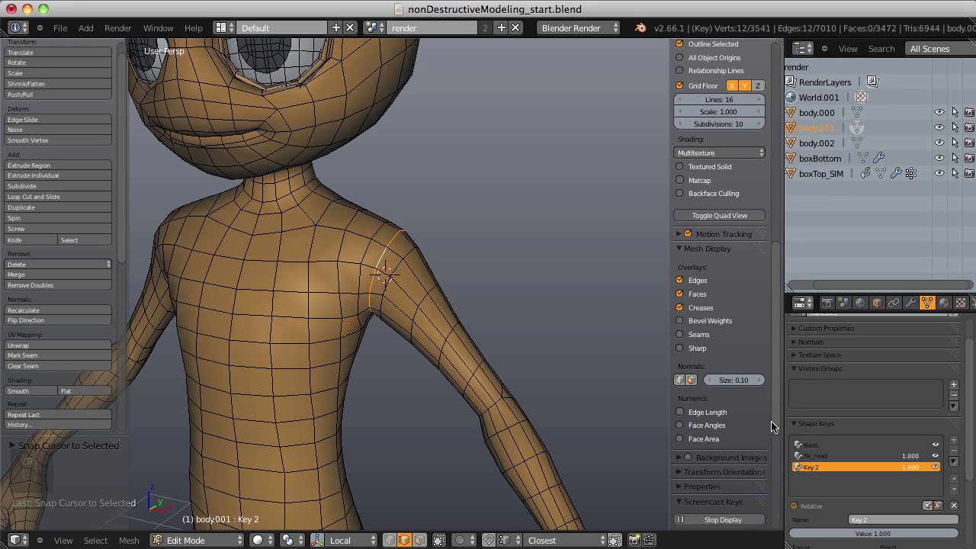
Restore the forearm selection in face select mode with a wireframe view
scroll(772, 427, "up", 15)
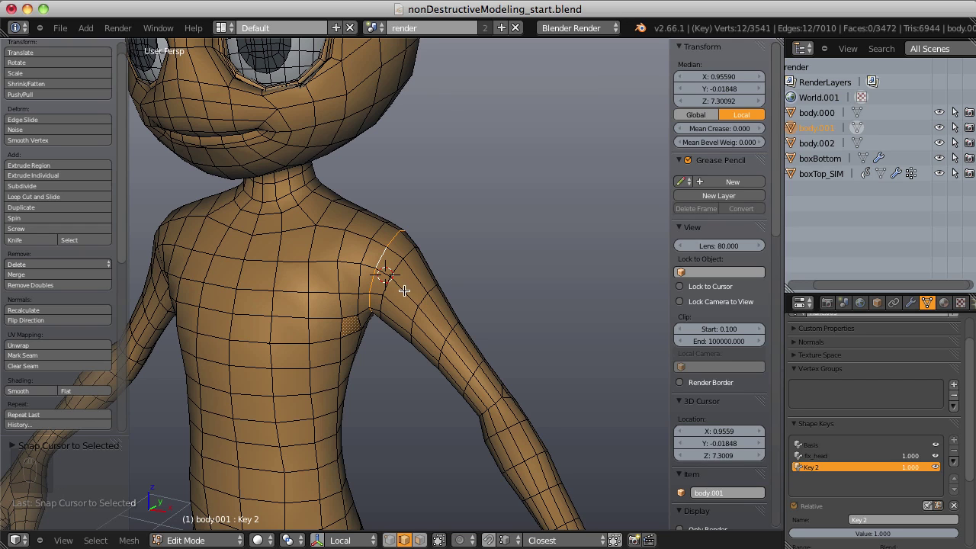
middle_click_drag(404, 290, 525, 275)
key("ctrl+z")
key("ctrl+z")
key("ctrl+z")
scroll(511, 259, "down", 3)
key("ctrl+Tab")
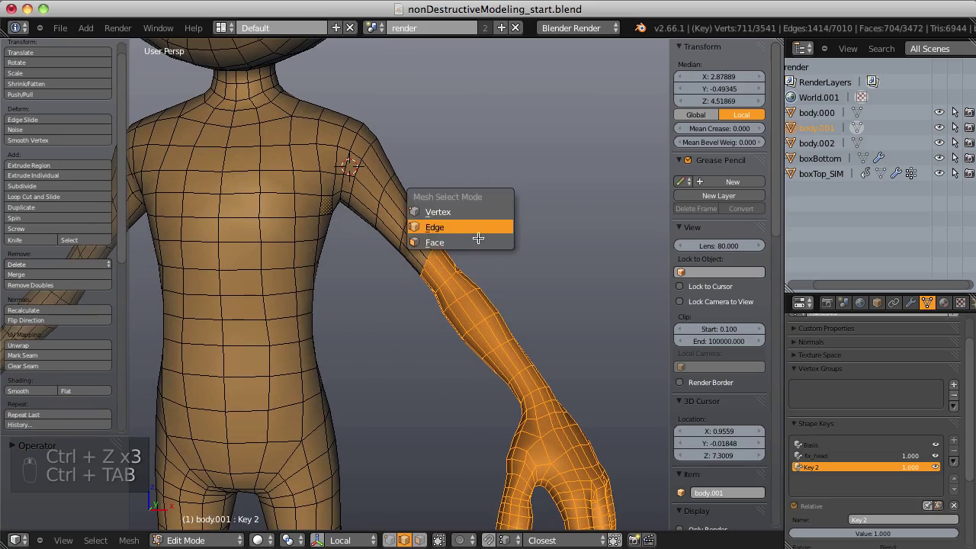
left_click(473, 239)
scroll(534, 169, "up", 3)
scroll(518, 183, "down", 3)
scroll(480, 221, "up", 1)
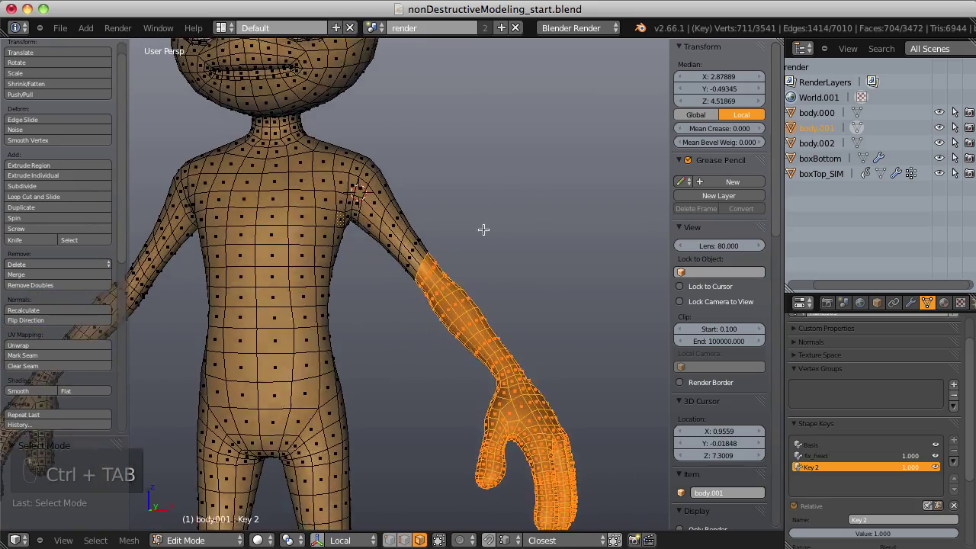
key("z")
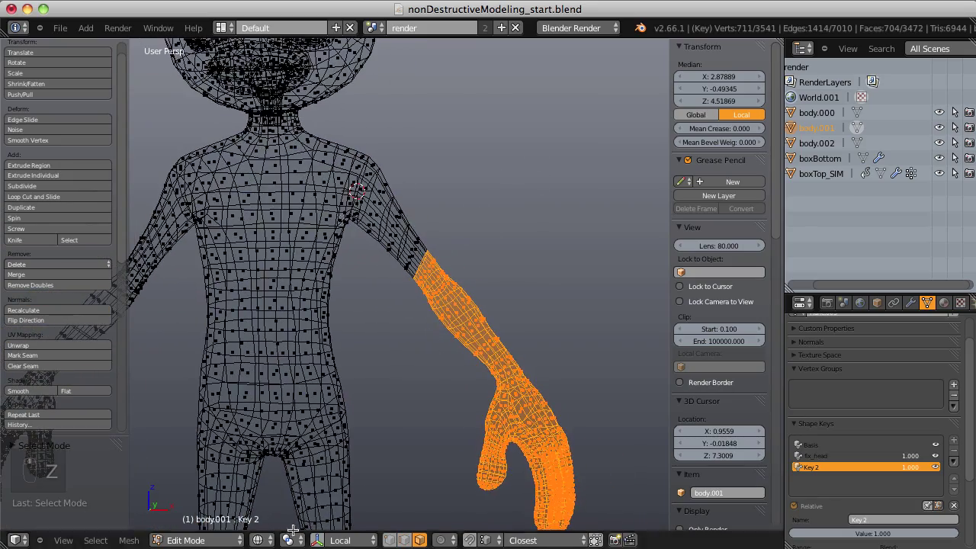
Set the pivot point to 3D Cursor and enable Proportional Editing
left_click(289, 540)
left_click(313, 508)
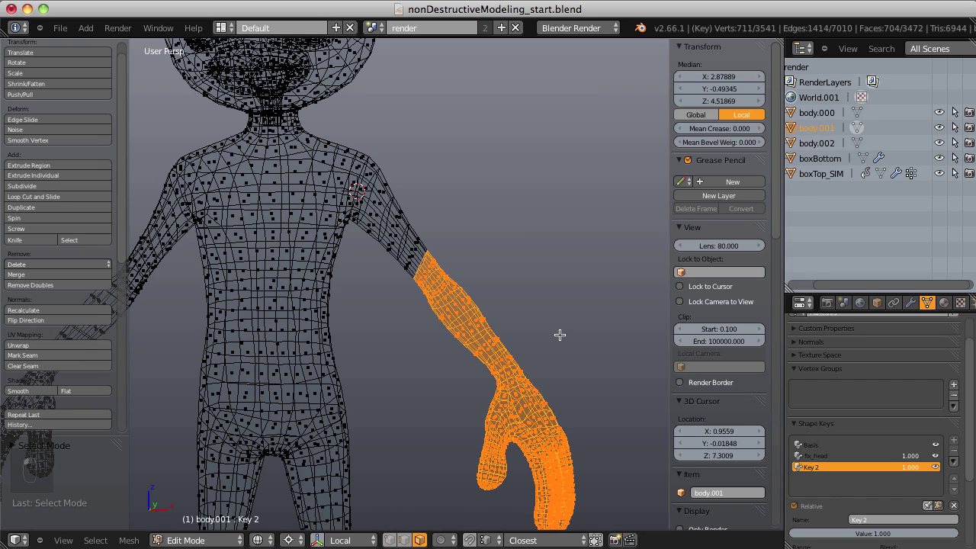
left_click(292, 532)
left_click(446, 540)
left_click(459, 494)
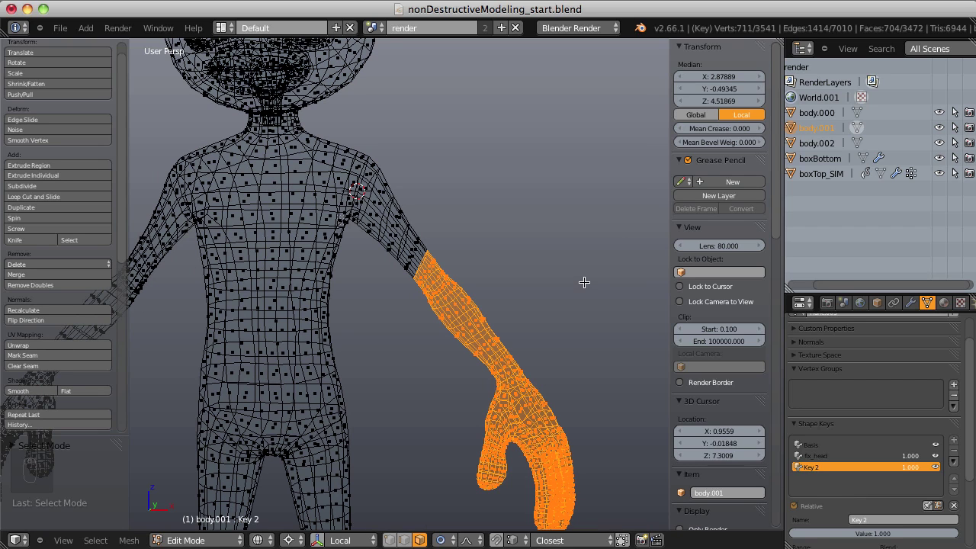
Trial-scale the forearm and hand, cancel and undo, then shrink the selection by one ring
key("s")
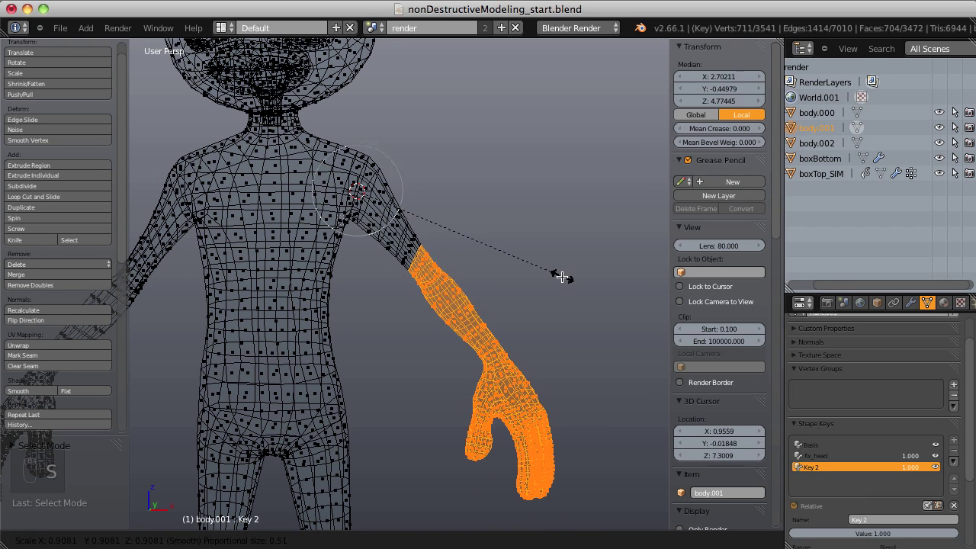
scroll(562, 277, "down", 4)
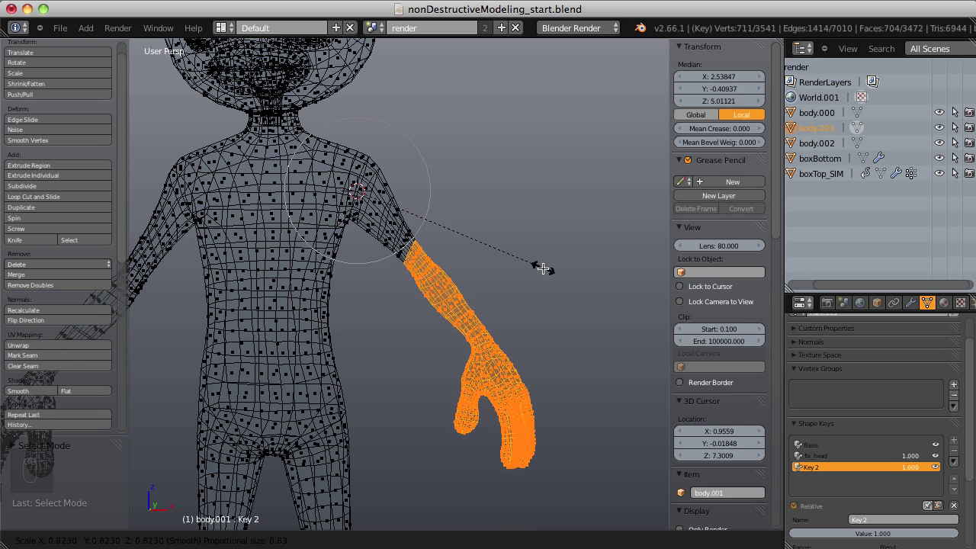
scroll(571, 276, "down", 3)
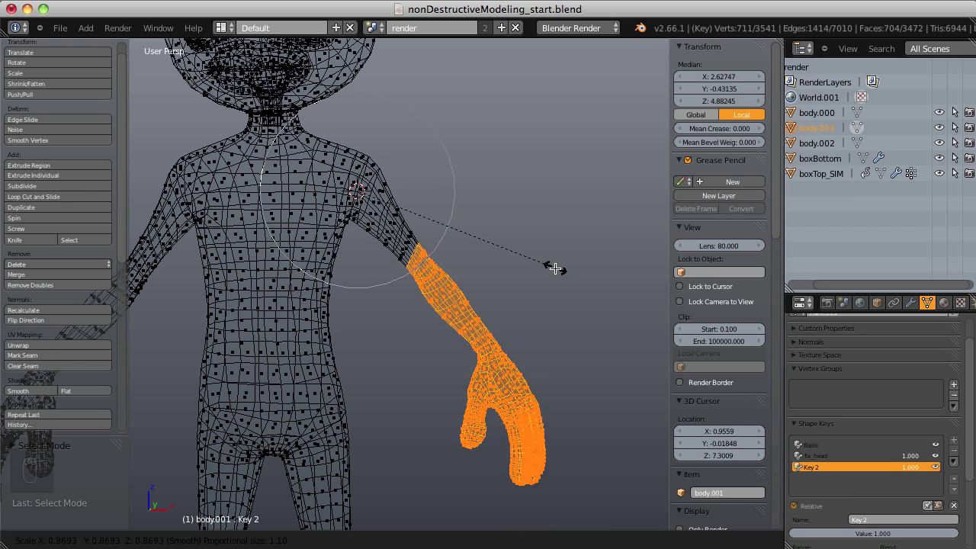
right_click(555, 269)
key("s")
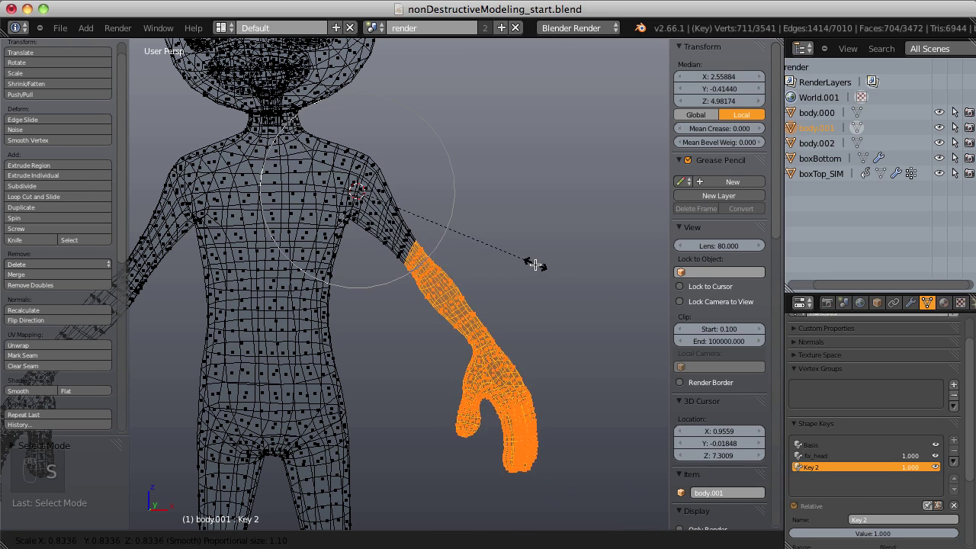
right_click(535, 264)
key("ctrl+z")
key("ctrl+z")
key("ctrl+z")
key("ctrl+z")
key("ctrl+z")
key("ctrl+z")
middle_click_drag(508, 236, 455, 305)
key("ctrl+KP_Subtract")
key("ctrl+KP_Subtract")
key("ctrl+KP_Subtract")
key("ctrl+KP_Subtract")
key("ctrl+KP_Subtract")
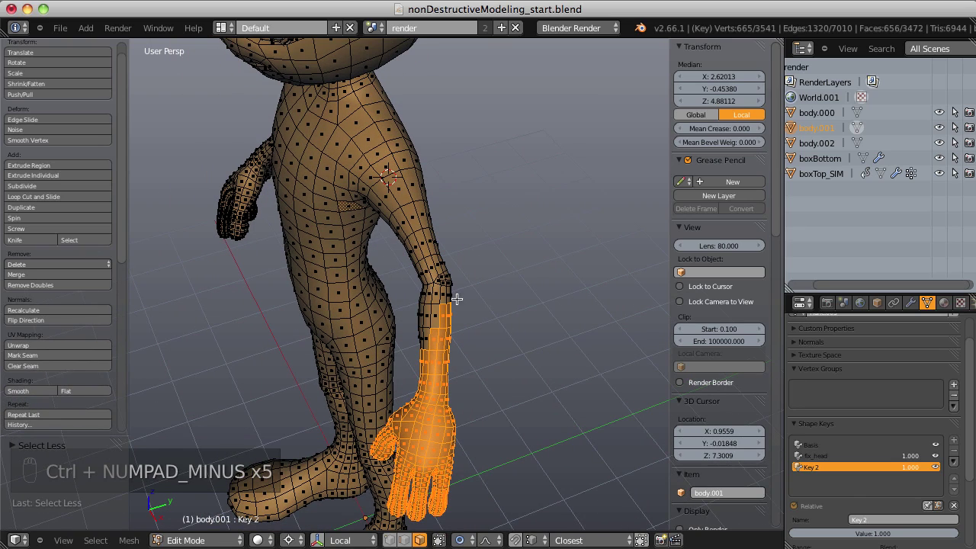
Snap the 3D cursor to an edge at the elbow
middle_click_drag(450, 301, 516, 303)
key("ctrl+Tab")
left_click(476, 264)
middle_click_drag(476, 264, 374, 279)
right_click(375, 279)
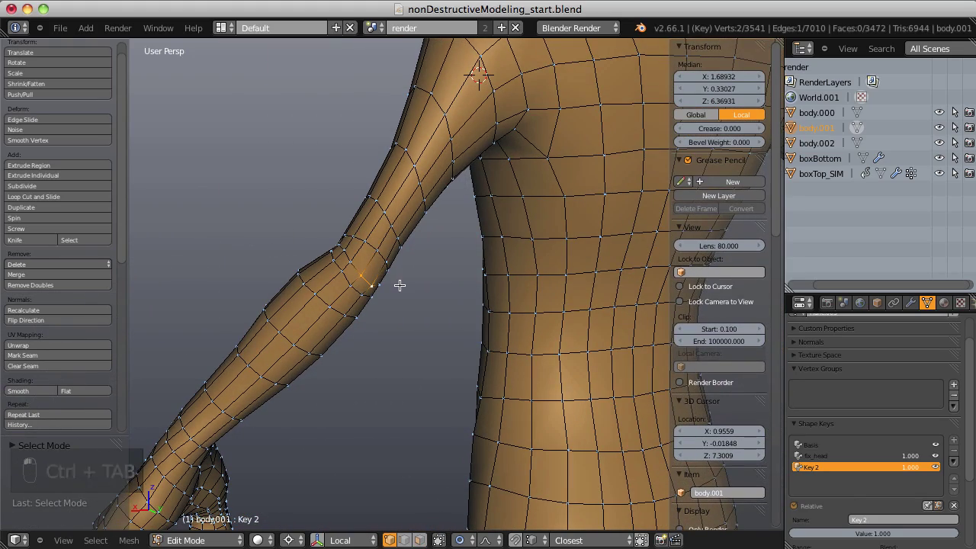
key("shift+s")
left_click(396, 283)
middle_click_drag(397, 283, 483, 269)
Reselect the forearm and hand, shrink the selection, and rotate it about -22° at the elbow
key("ctrl+z")
key("ctrl+z")
key("ctrl+z")
key("ctrl+z")
key("ctrl+z")
key("ctrl+KP_Subtract")
key("r")
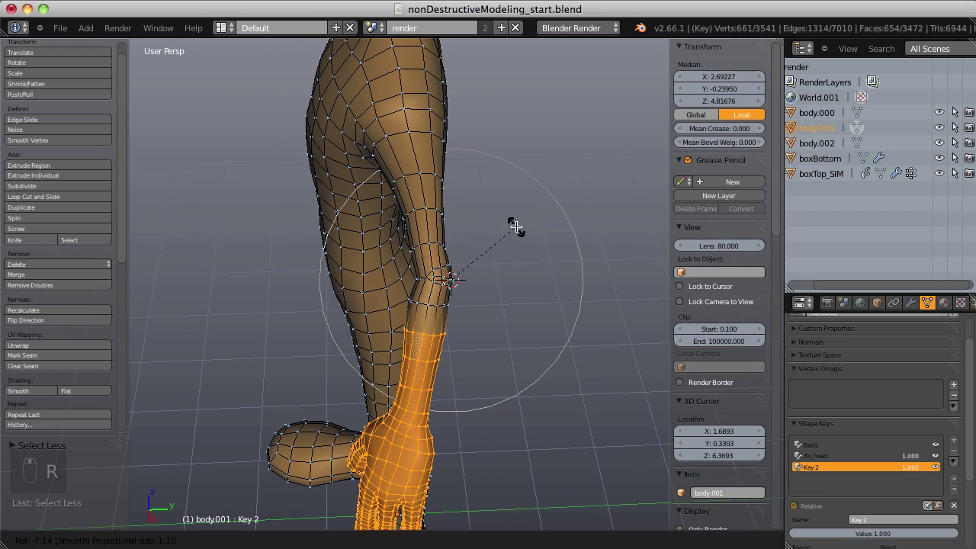
left_click(499, 215)
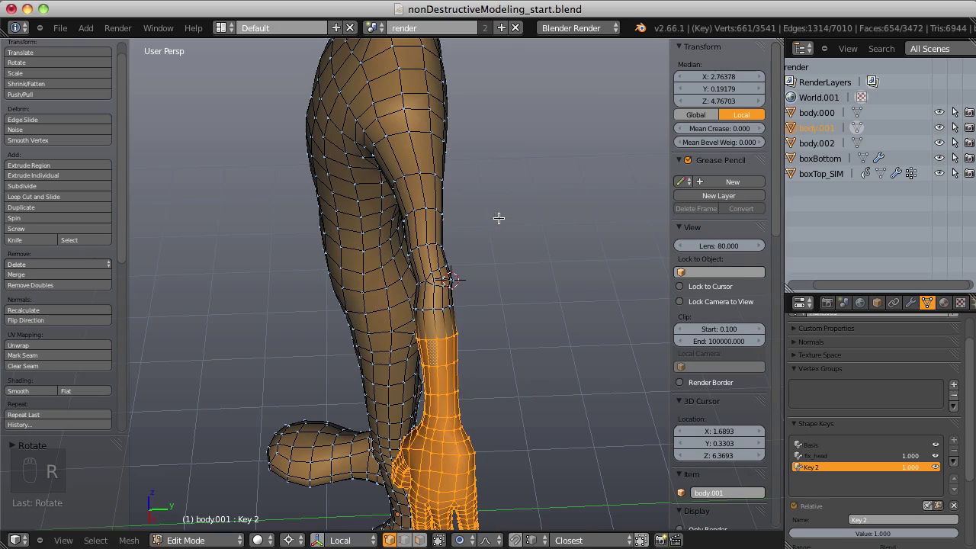
Back in Object Mode, lower and restore Key 2's influence to compare poses
scroll(493, 240, "down", 5)
key("Tab")
middle_click_drag(562, 231, 459, 243)
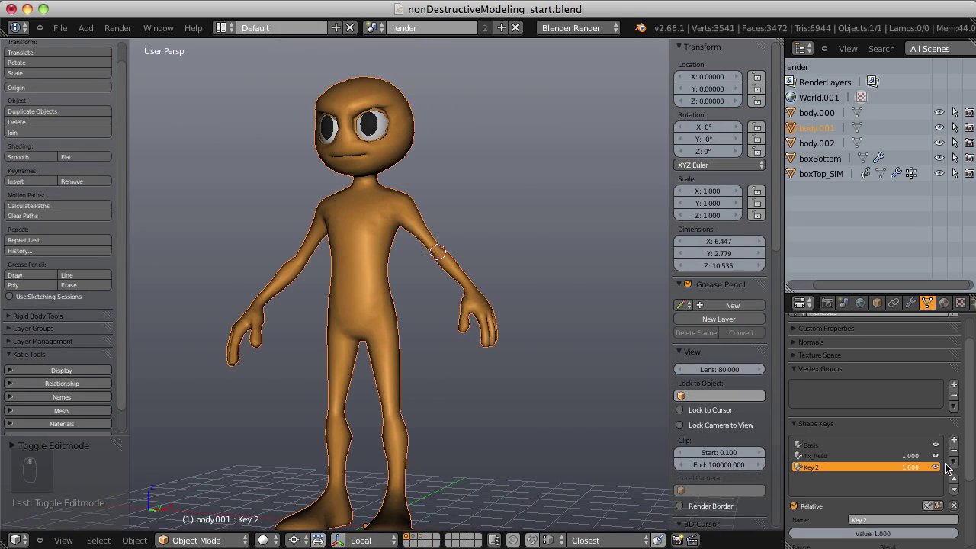
left_click_drag(939, 467, 946, 468)
mouse_move(473, 290)
middle_mouse_down()
mouse_move(381, 304)
mouse_move(489, 288)
middle_mouse_up()
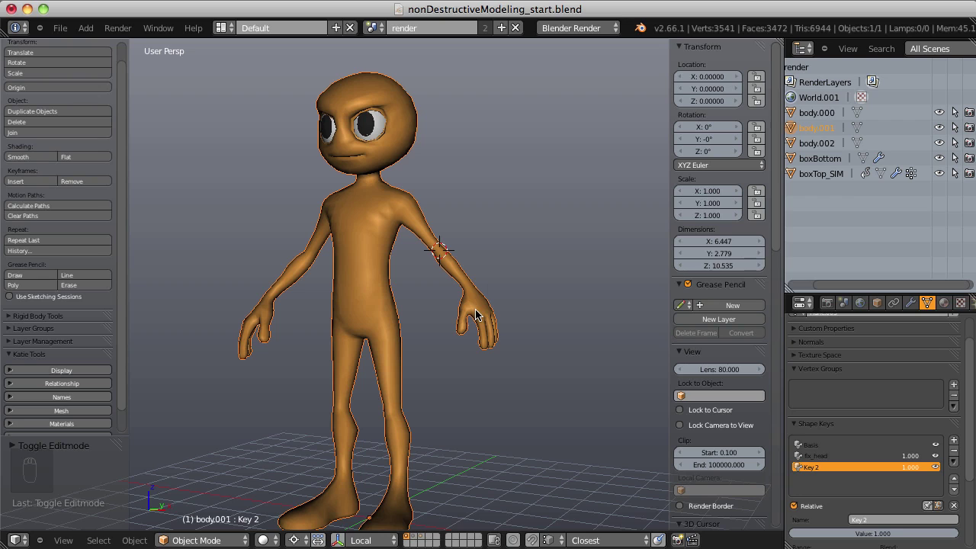
key("Tab")
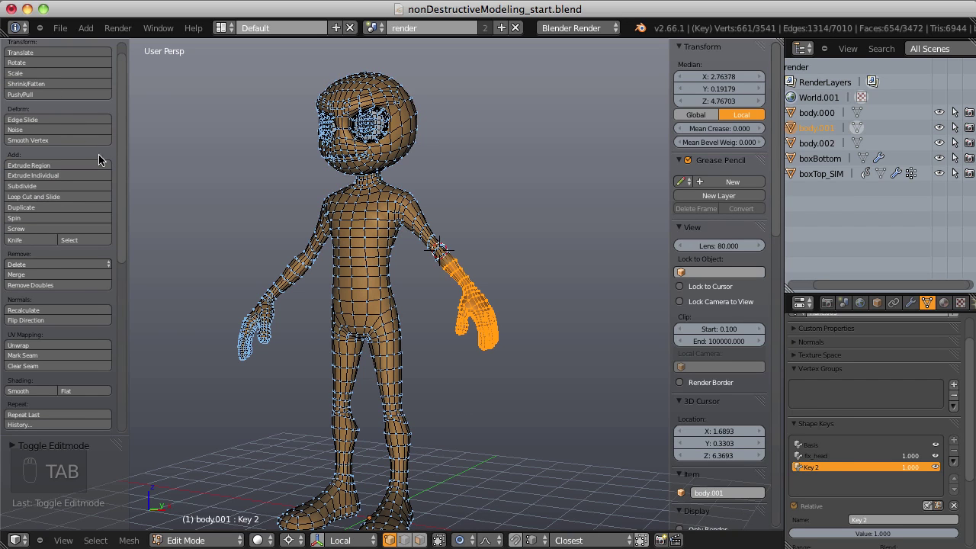
left_click_drag(118, 163, 121, 304)
left_click(460, 540)
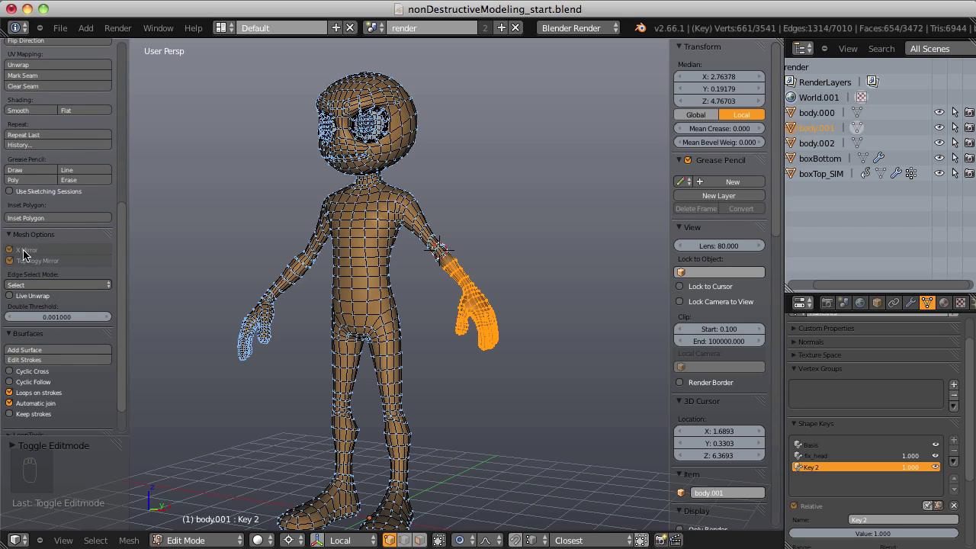
left_click(460, 540)
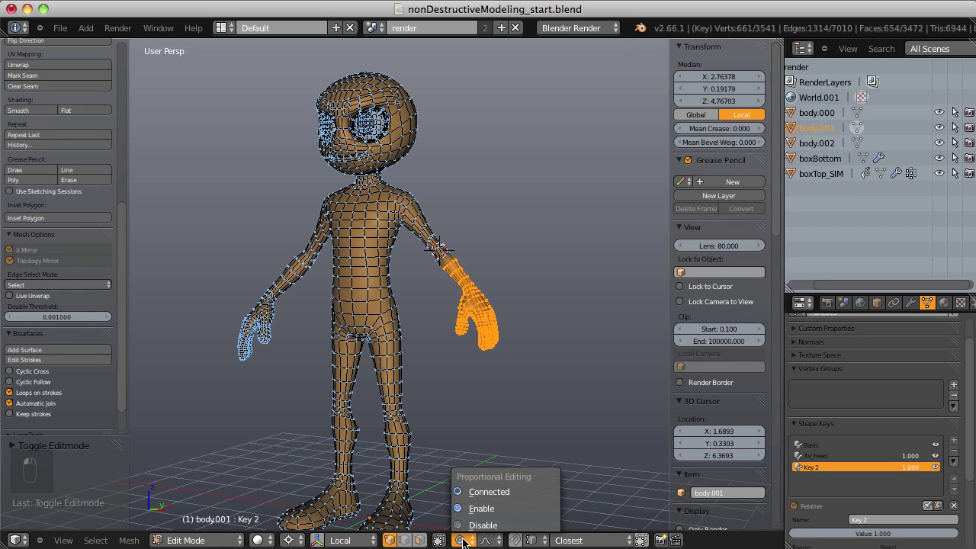
left_click(470, 526)
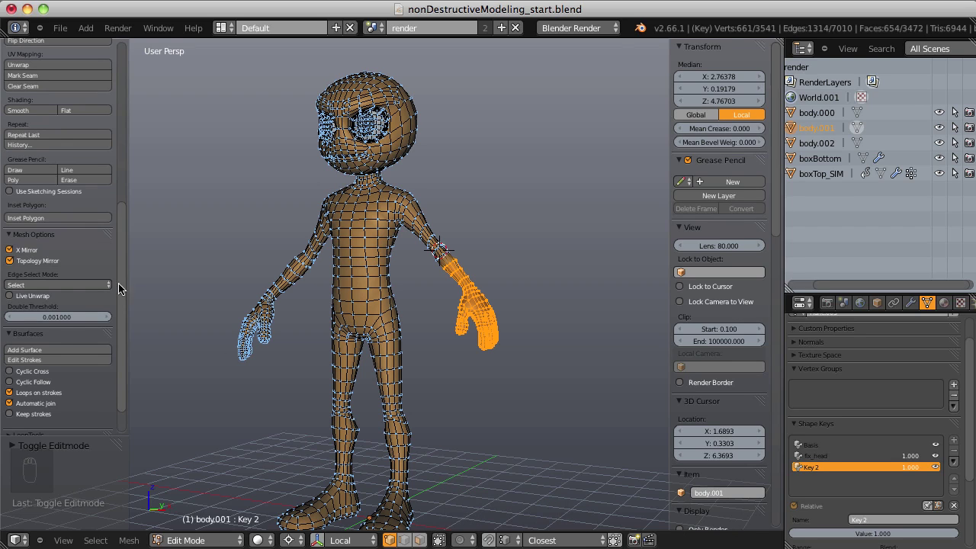
left_click(461, 539)
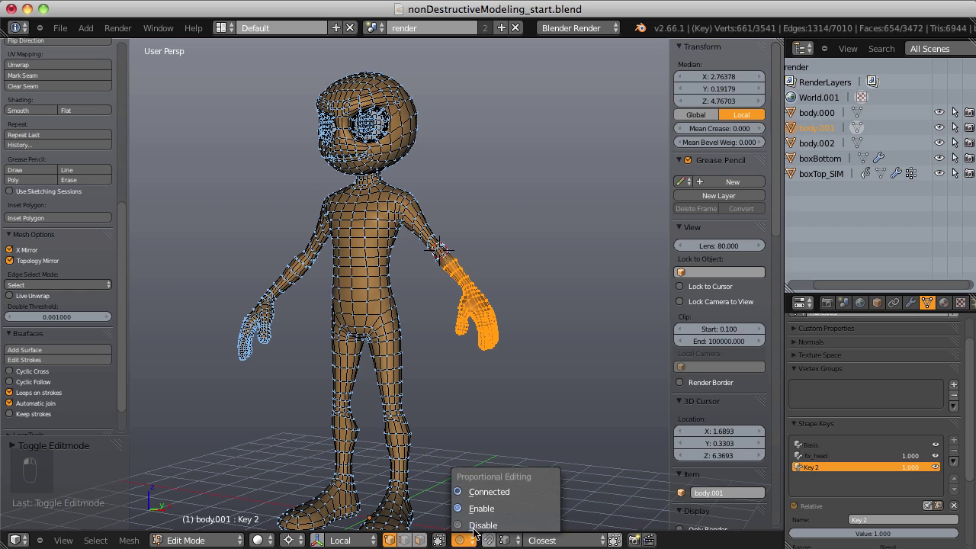
left_click(474, 526)
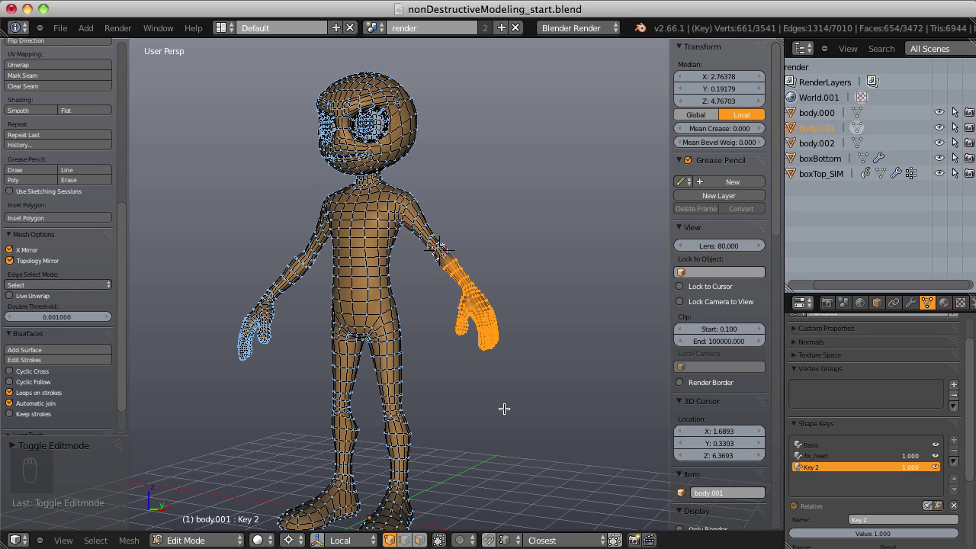
left_click(460, 534)
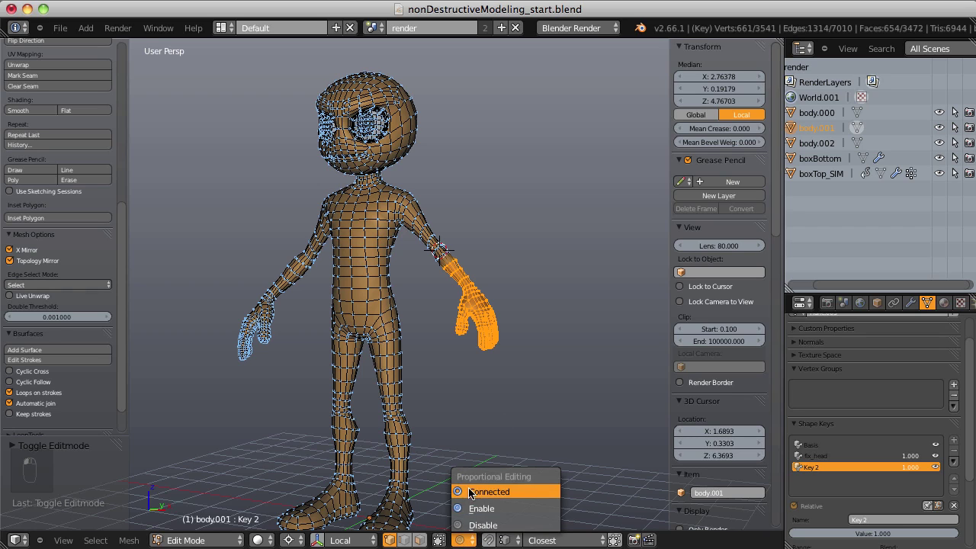
left_click(473, 503)
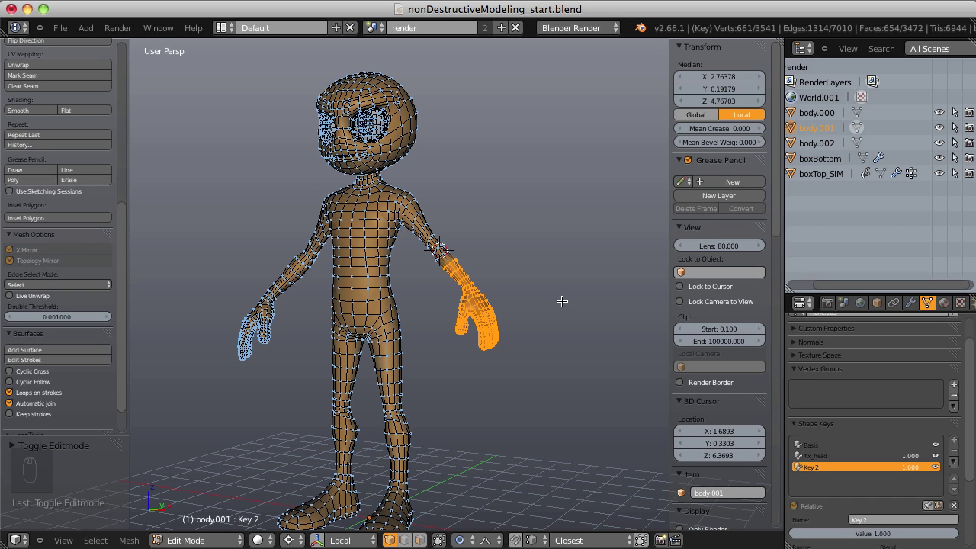
key("z")
key("z")
middle_click_drag(517, 221, 485, 254)
scroll(457, 231, "up", 6)
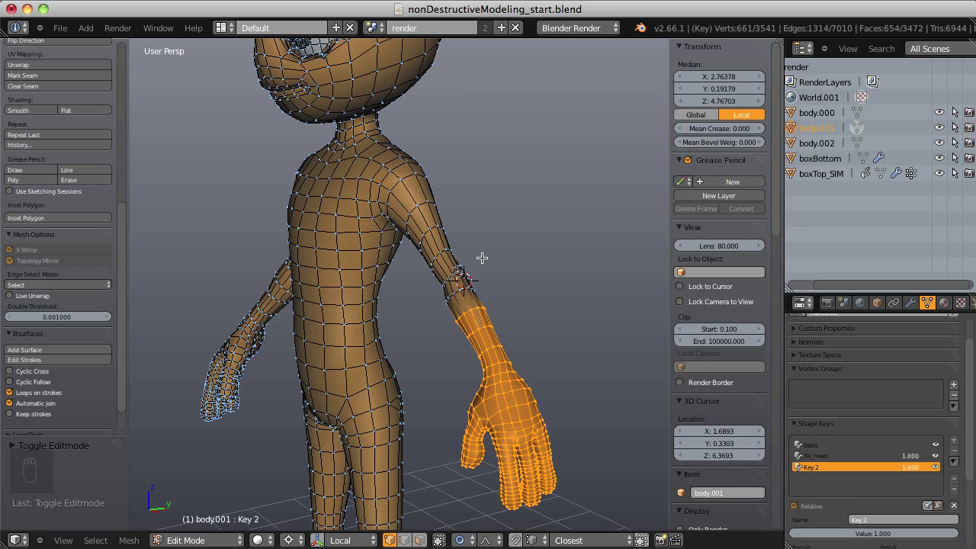
key("Tab")
scroll(475, 277, "down", 3)
middle_click_drag(499, 185, 460, 207)
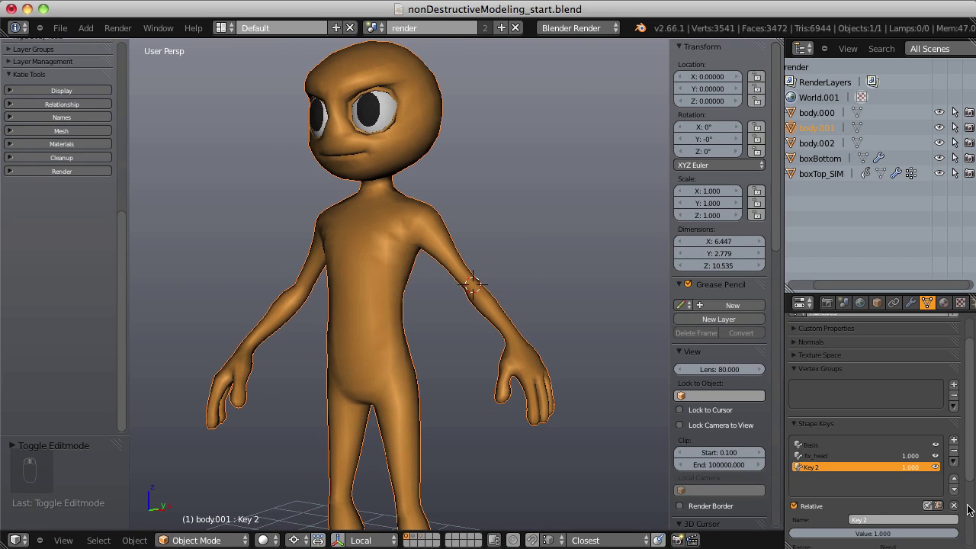
Make a trial Key 3 from the mix, compare it against Key 2 and fix_head, then delete it
left_click(935, 467)
left_click(935, 467)
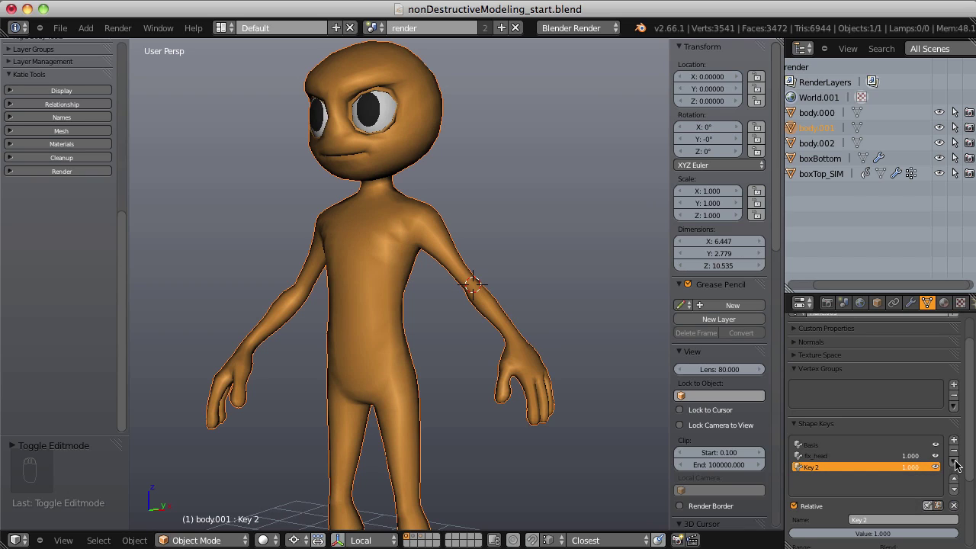
left_click(955, 462)
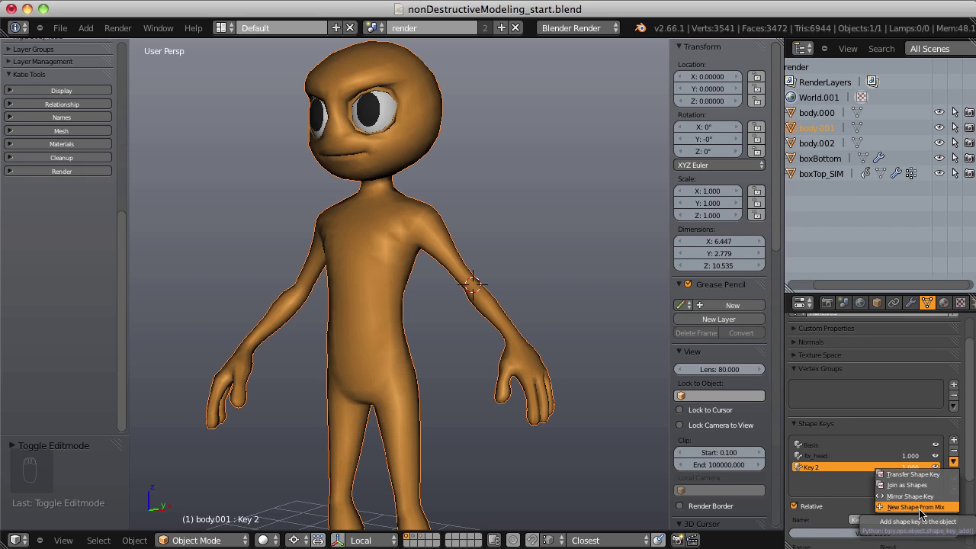
left_click(919, 507)
left_click(936, 457)
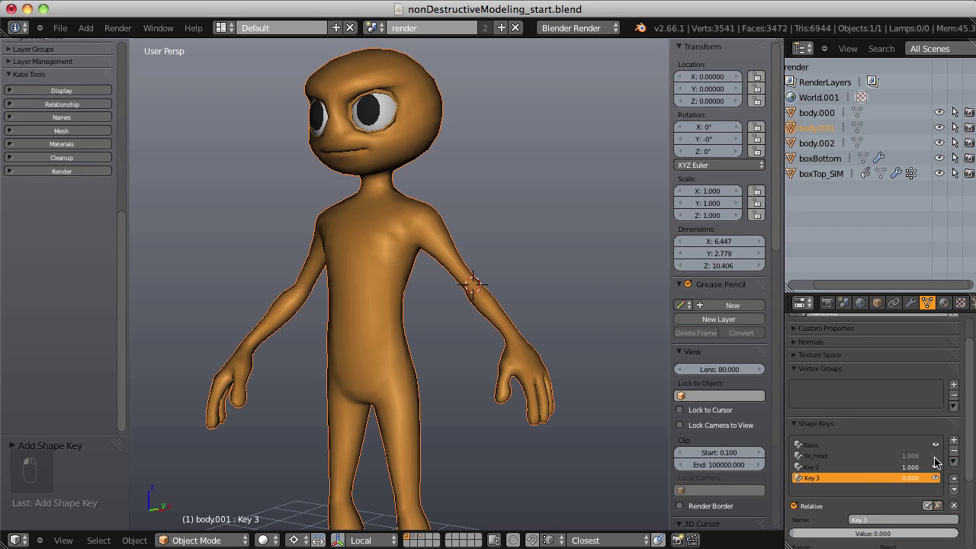
left_click(935, 467)
left_click(935, 466)
left_click(936, 457)
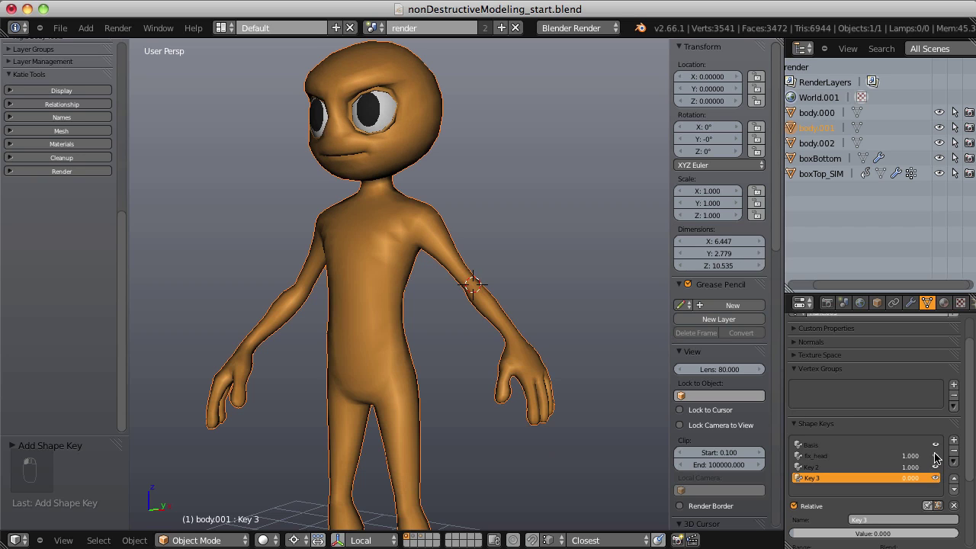
left_click(936, 457)
left_click(936, 467)
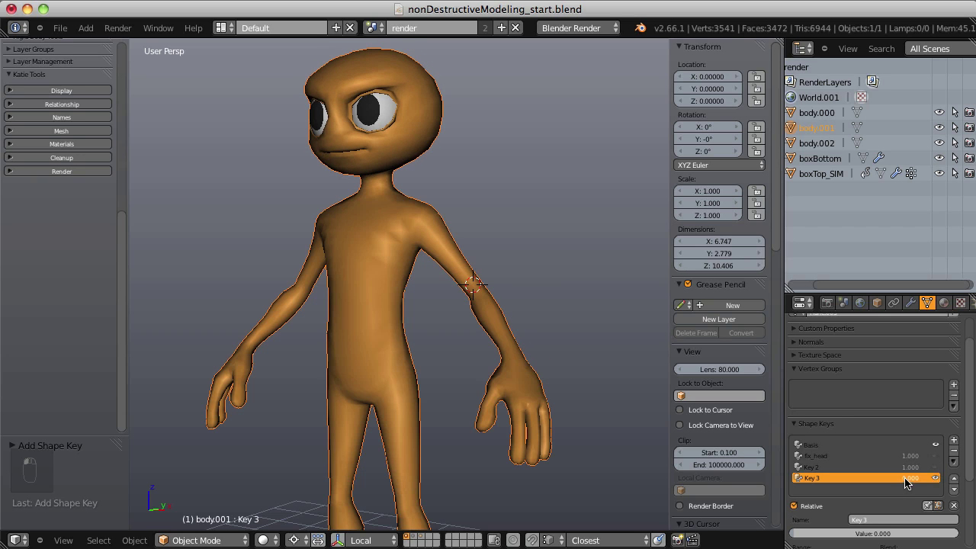
left_click(936, 478)
left_click_drag(926, 478, 972, 475)
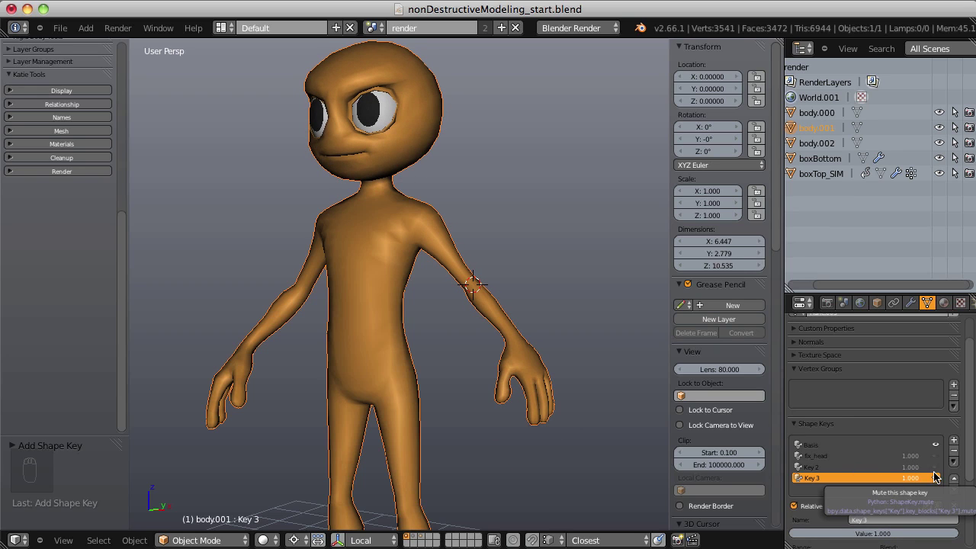
left_click(953, 452)
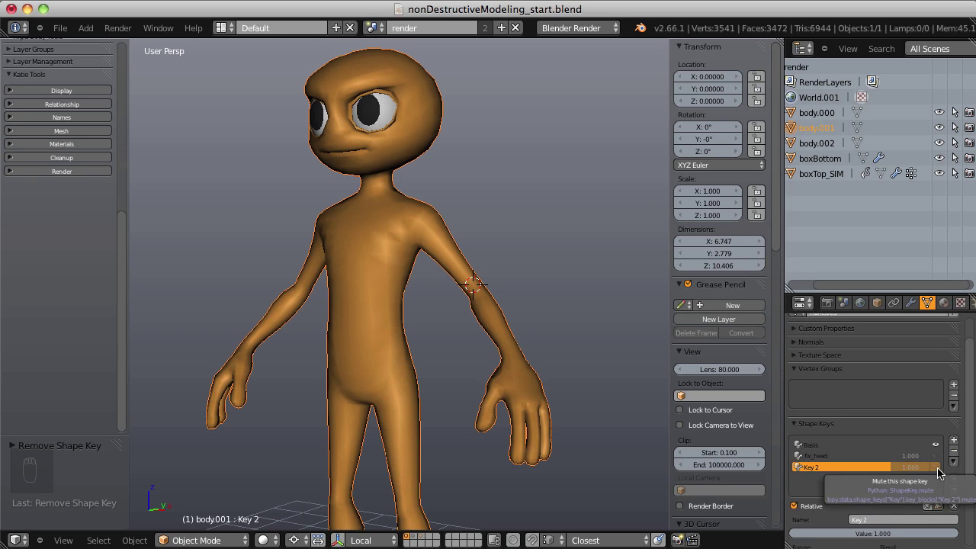
Recreate Key 3 from the current mix with Key 2 on, previewing it at about 0.75
left_click(937, 467)
left_click(937, 467)
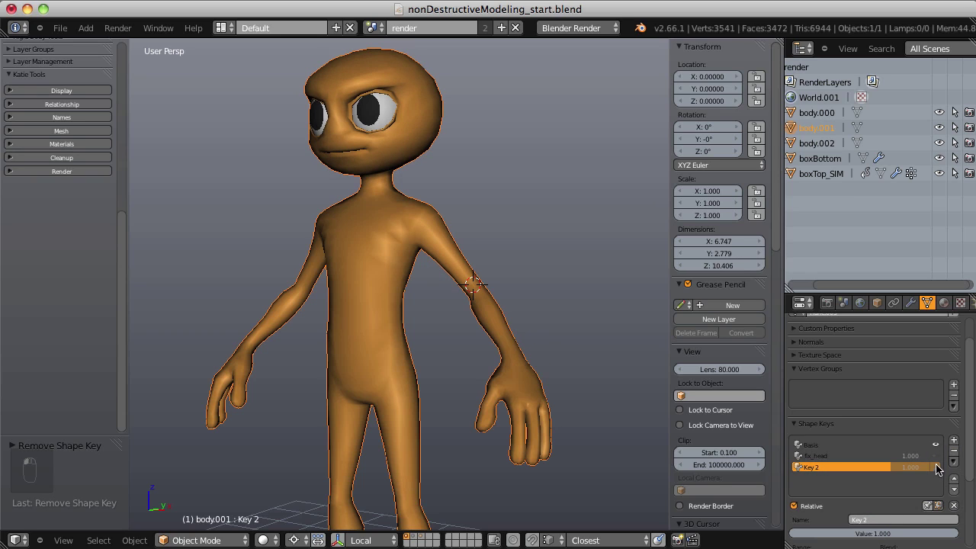
left_click(937, 467)
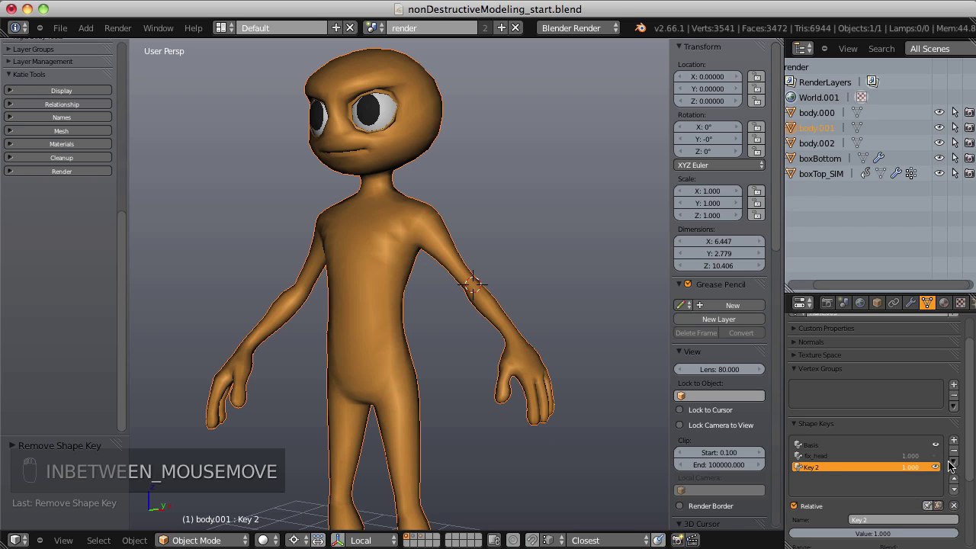
left_click(953, 461)
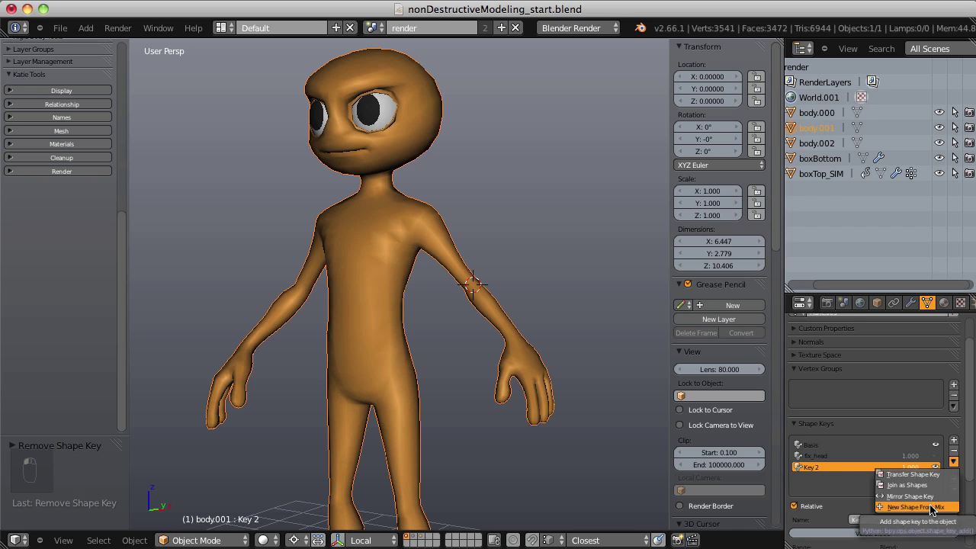
left_click(930, 507)
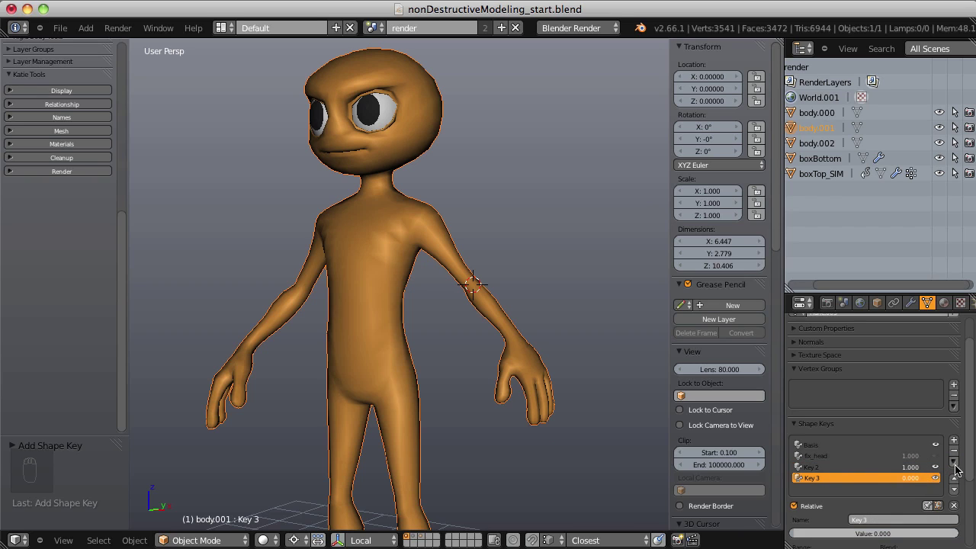
left_click_drag(909, 478, 843, 479)
Give Key 2 a maximum of 2 and value 1, then set Key 3 to 1
left_click(843, 467)
scroll(896, 471, "down", 2)
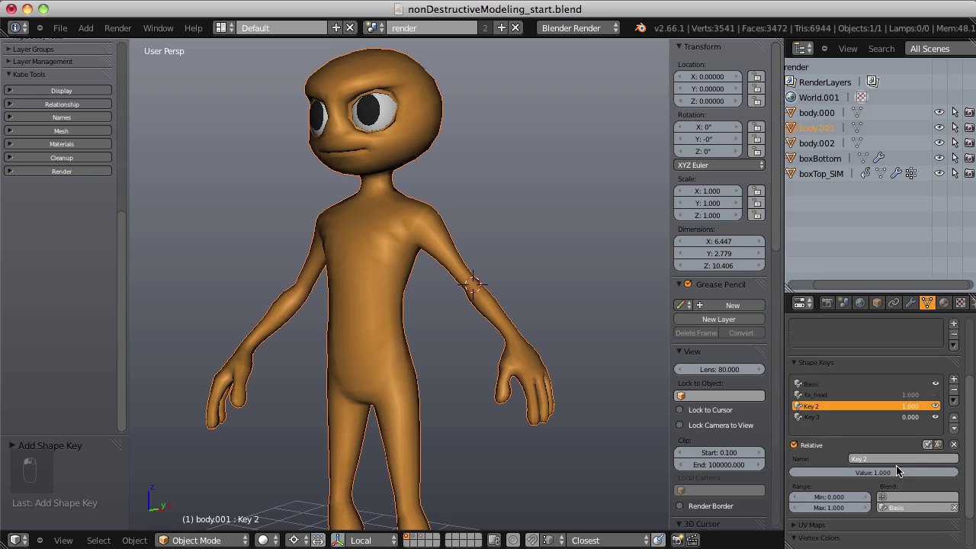
left_click(837, 508)
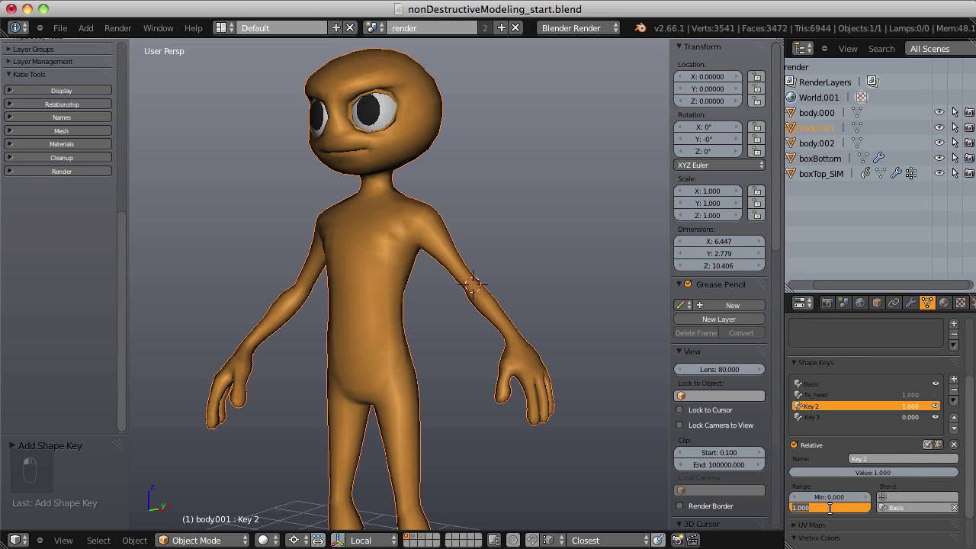
type("2")
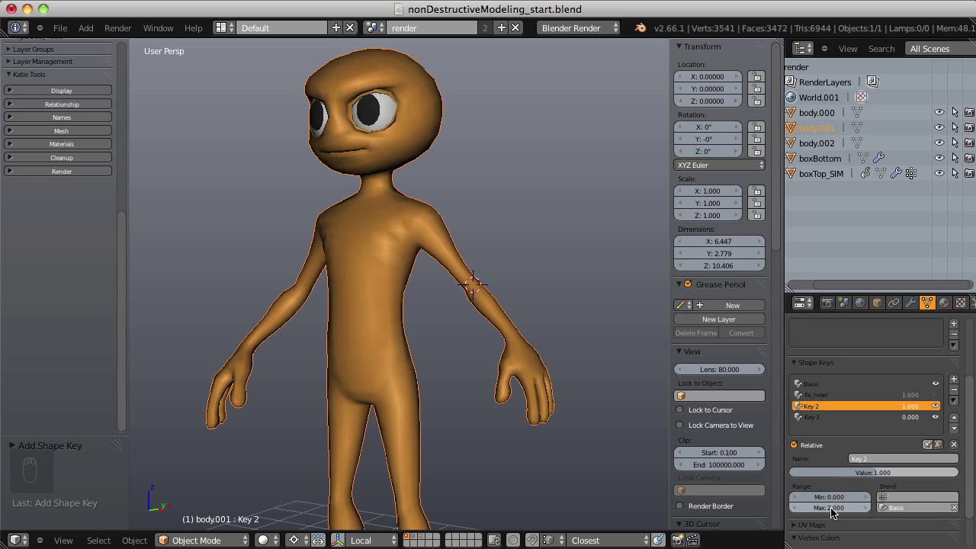
key("Return")
left_click_drag(881, 473, 942, 472)
left_click(870, 473)
type("1")
key("Return")
left_click(828, 419)
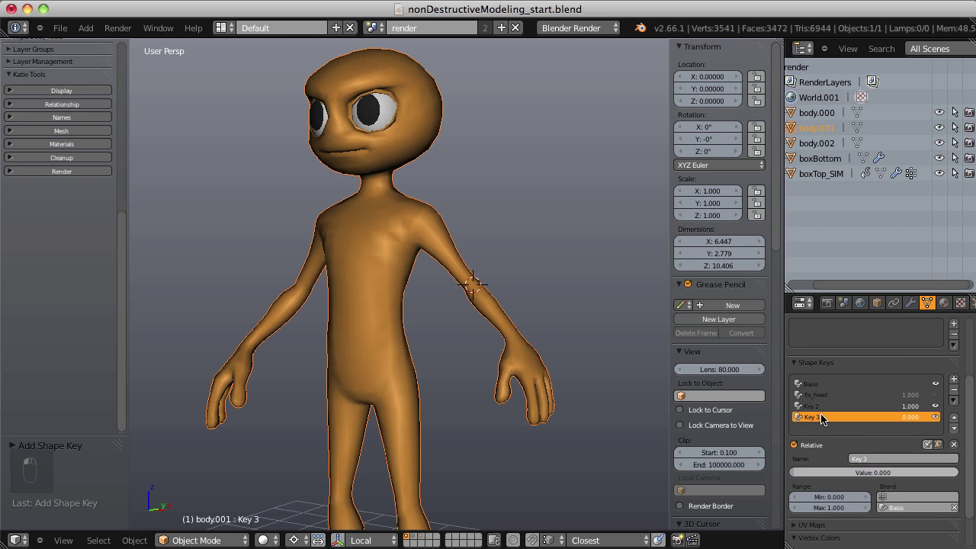
left_click_drag(906, 420, 953, 417)
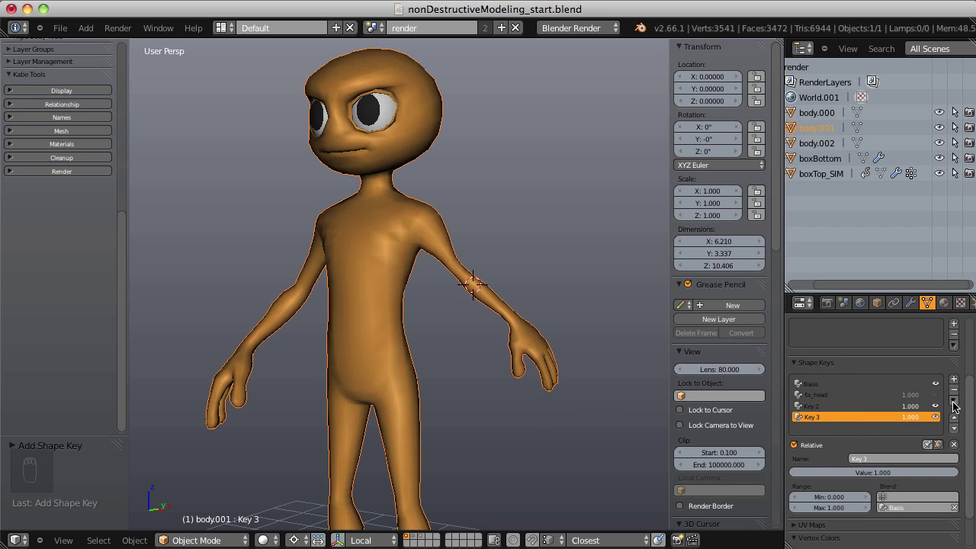
Mirror Key 3 to the other arm and toggle it to compare the result
left_click(953, 402)
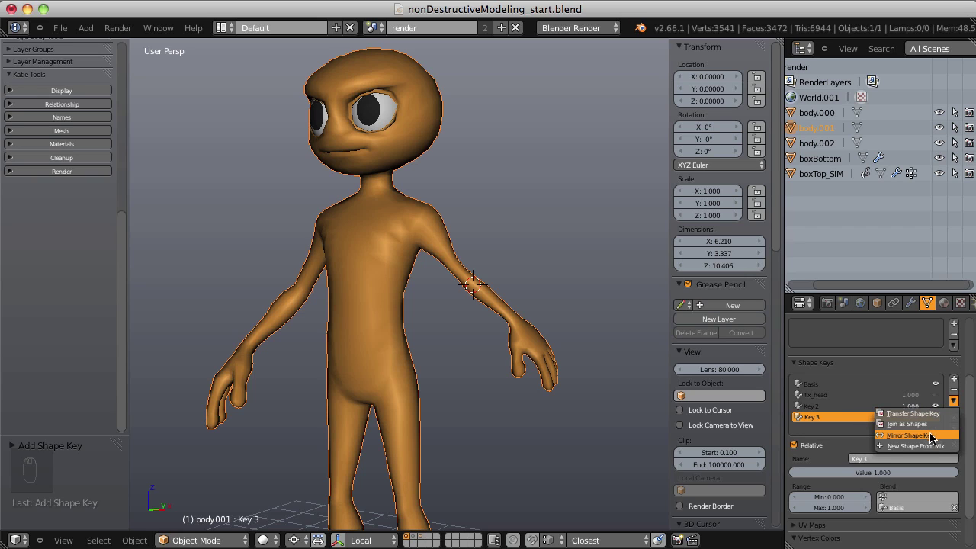
left_click(941, 436)
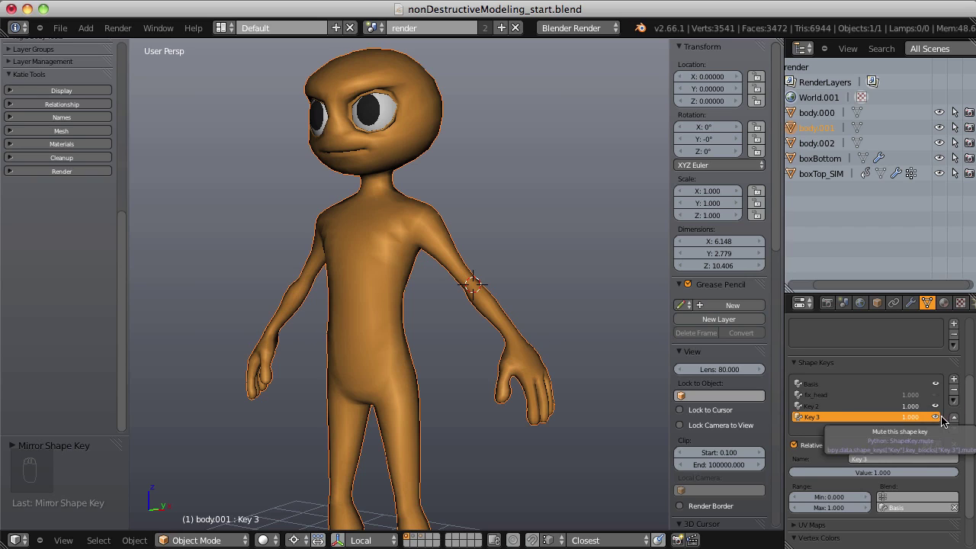
left_click(935, 417)
left_click(936, 417)
left_click(935, 417)
left_click(935, 417)
left_click(935, 417)
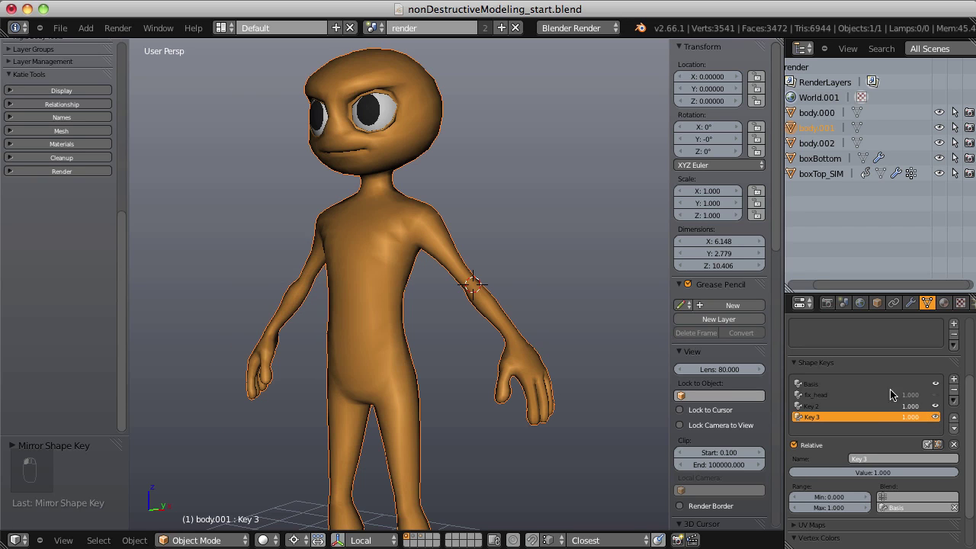
middle_click_drag(508, 264, 548, 244)
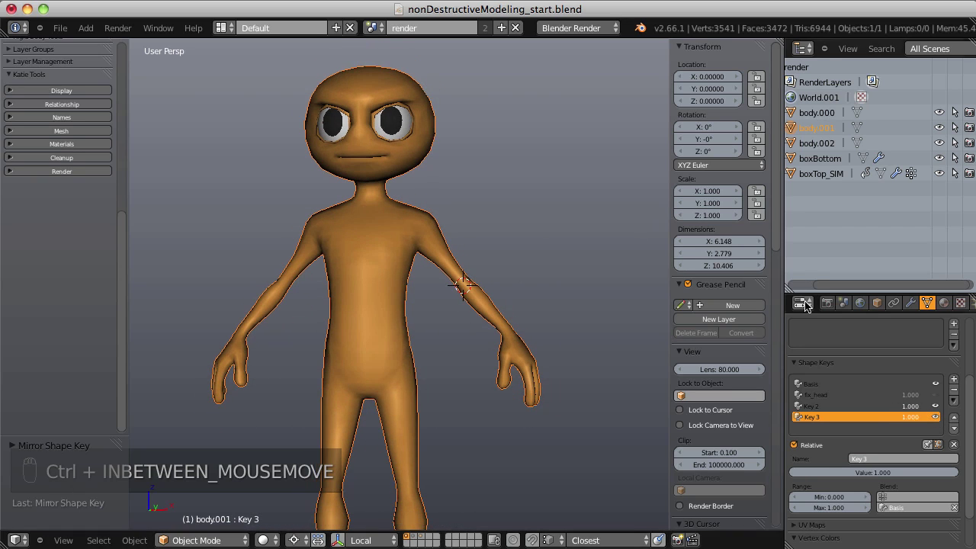
Bake the mix into Key 4, delete Key 3 and Key 2, and set Key 4 to 1
left_click(953, 400)
left_click(936, 447)
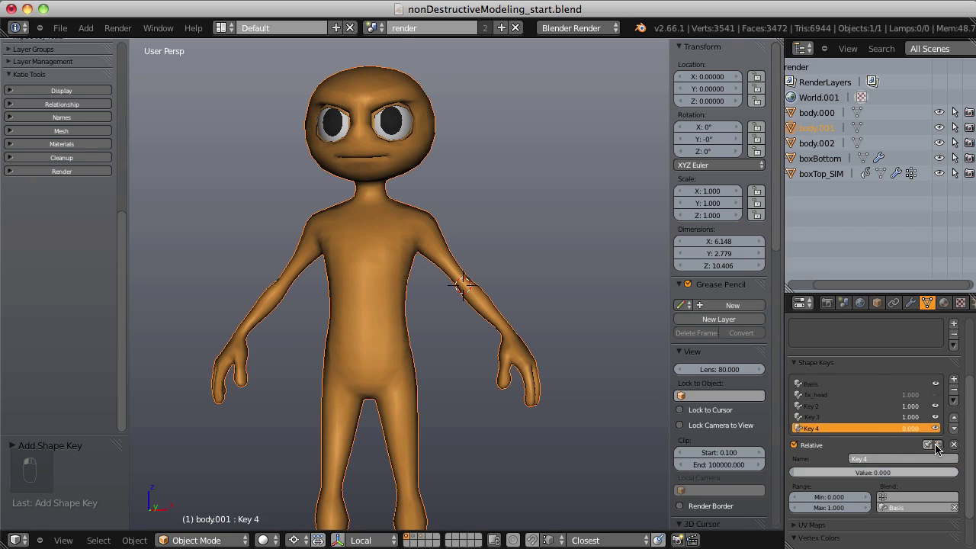
left_click(862, 417)
left_click(954, 391)
left_click(954, 391)
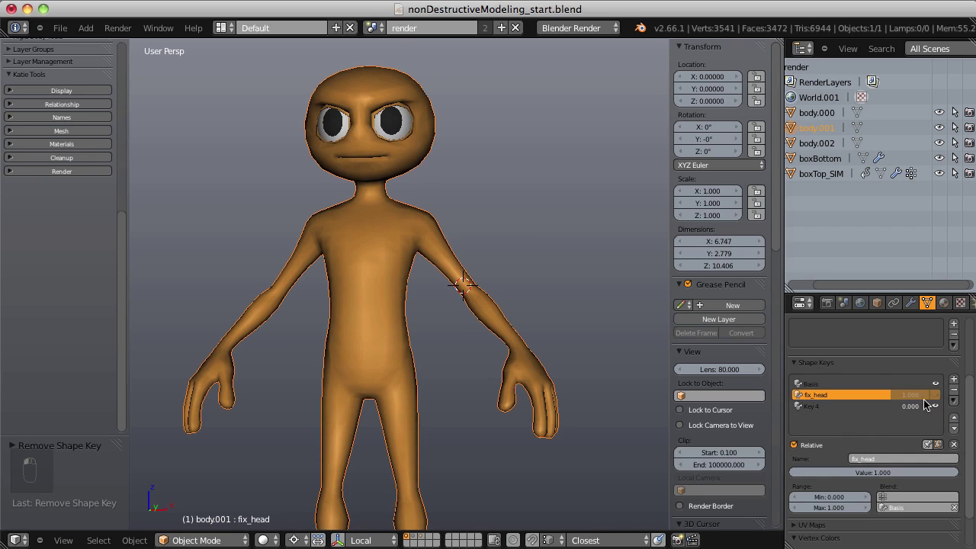
left_click_drag(911, 409, 953, 402)
middle_click_drag(453, 262, 463, 265)
scroll(462, 265, "down", 2)
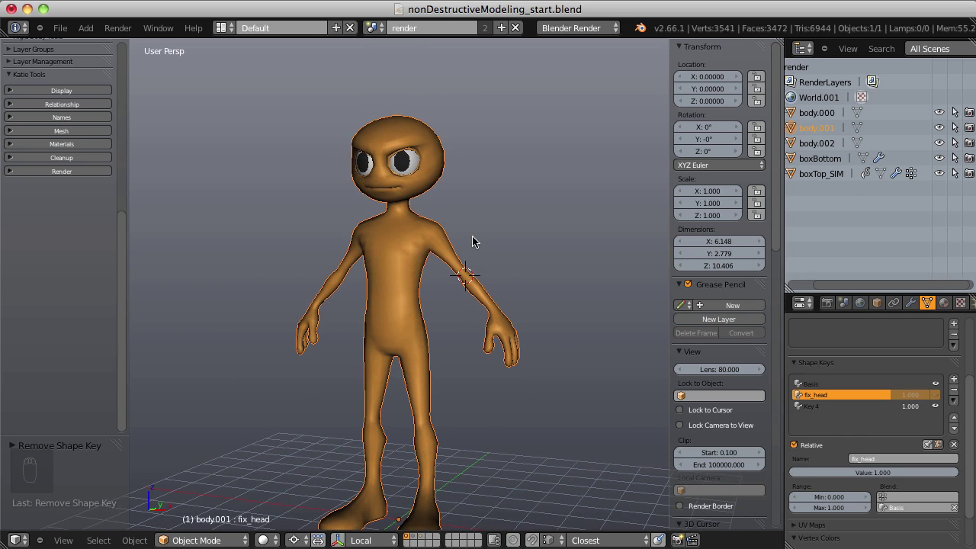
scroll(464, 263, "up", 2)
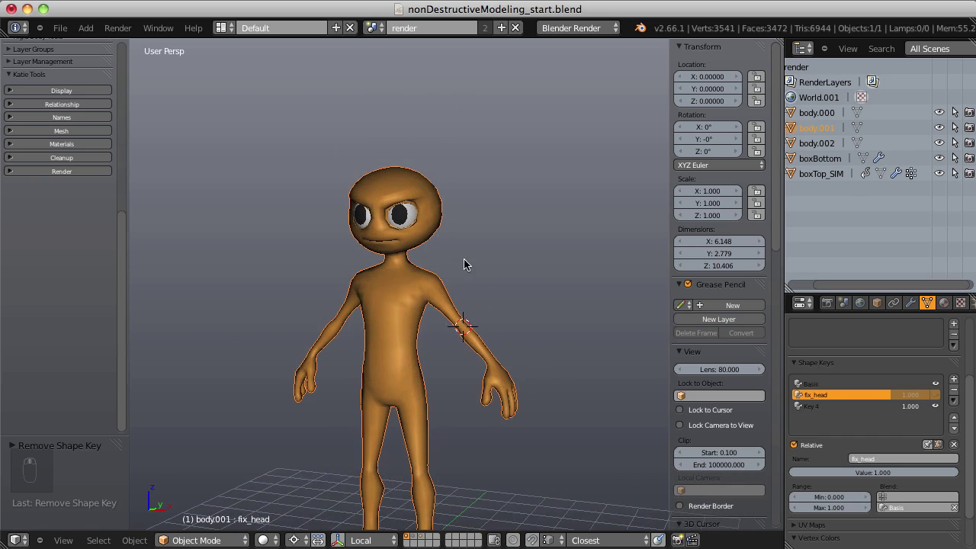
middle_click_drag(464, 264, 526, 249)
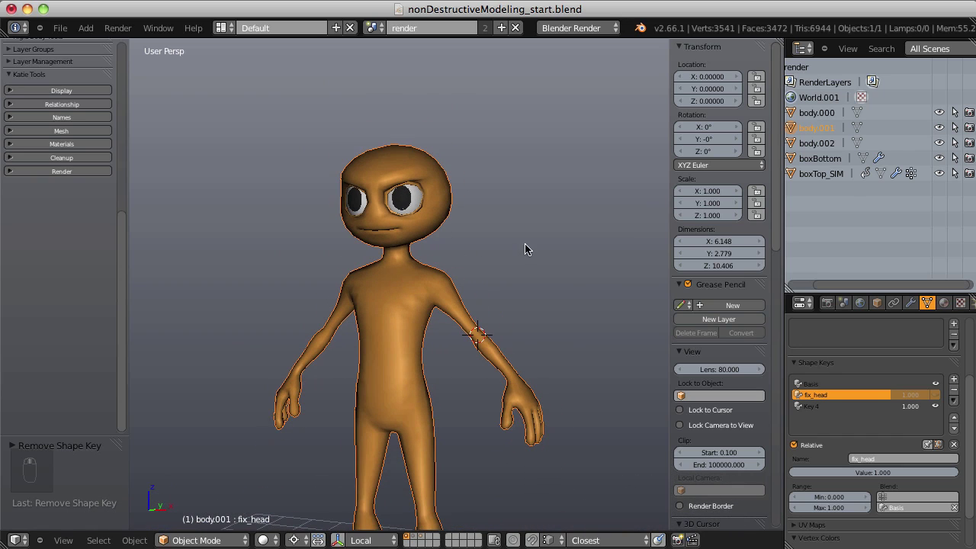
Re-enable fix_head, compare the arms, then disable Key 4 and view the whole character
left_click(935, 395)
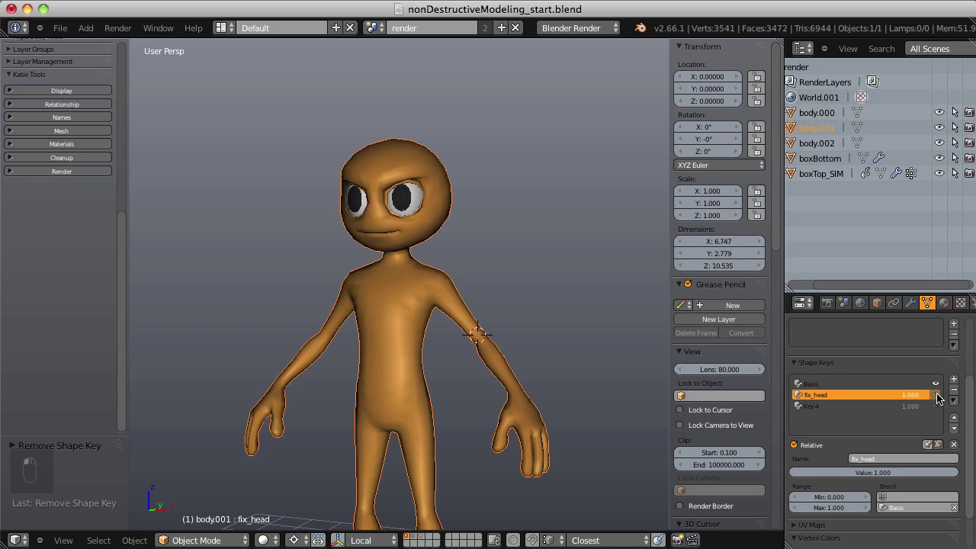
left_click(936, 394)
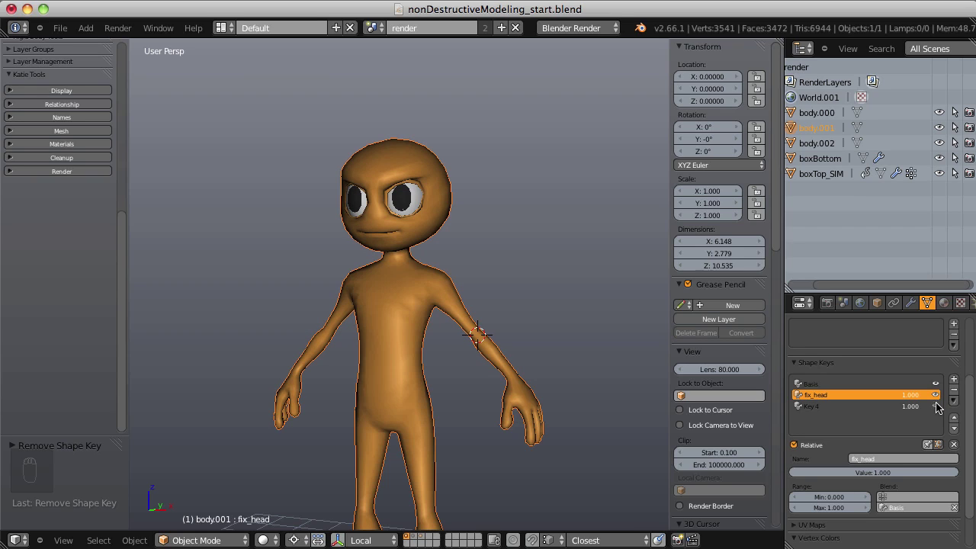
left_click(936, 407)
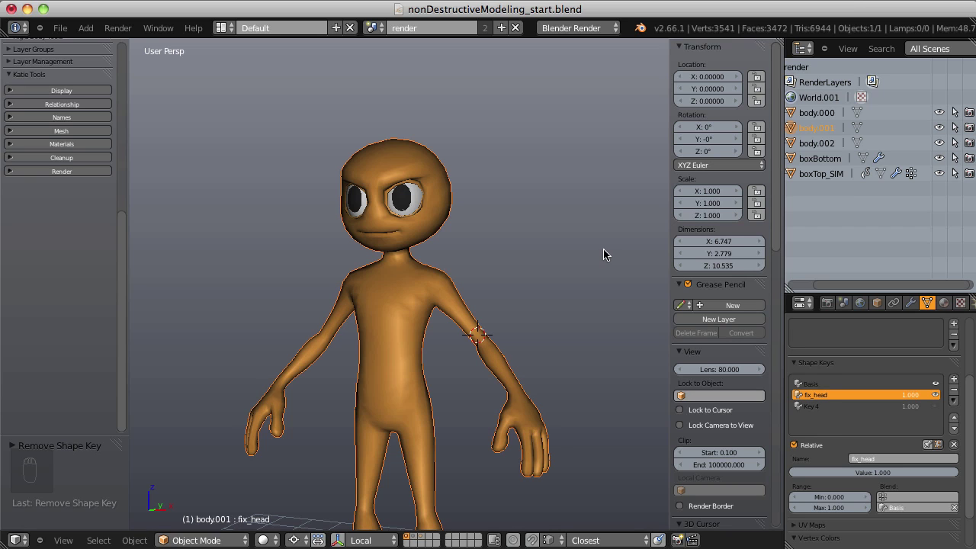
middle_click_drag(603, 252, 515, 264, "ctrl")
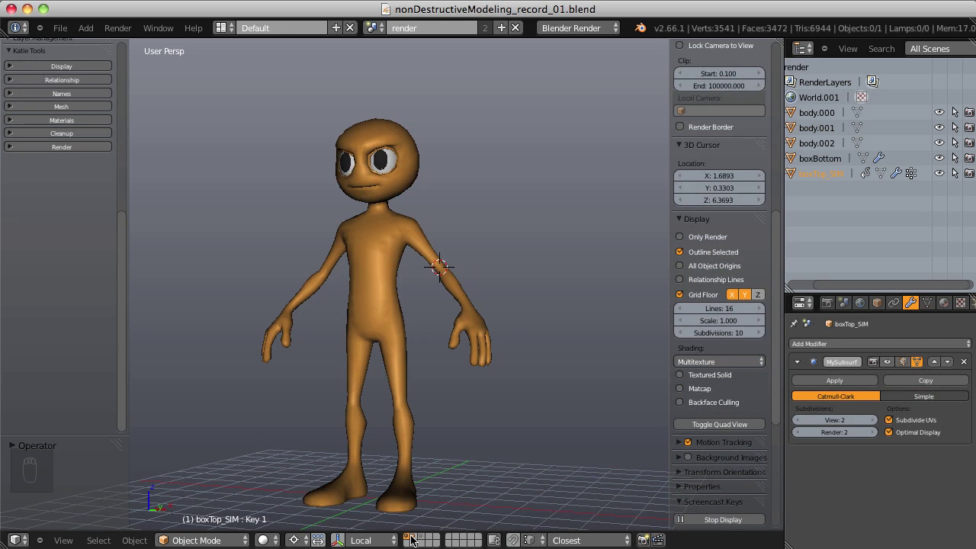
left_click(410, 539)
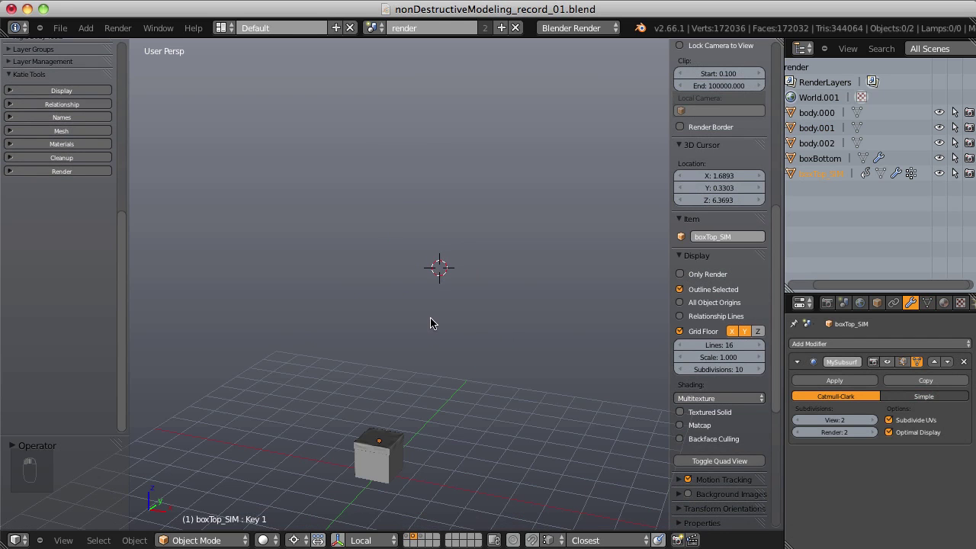
scroll(430, 322, "up", 6)
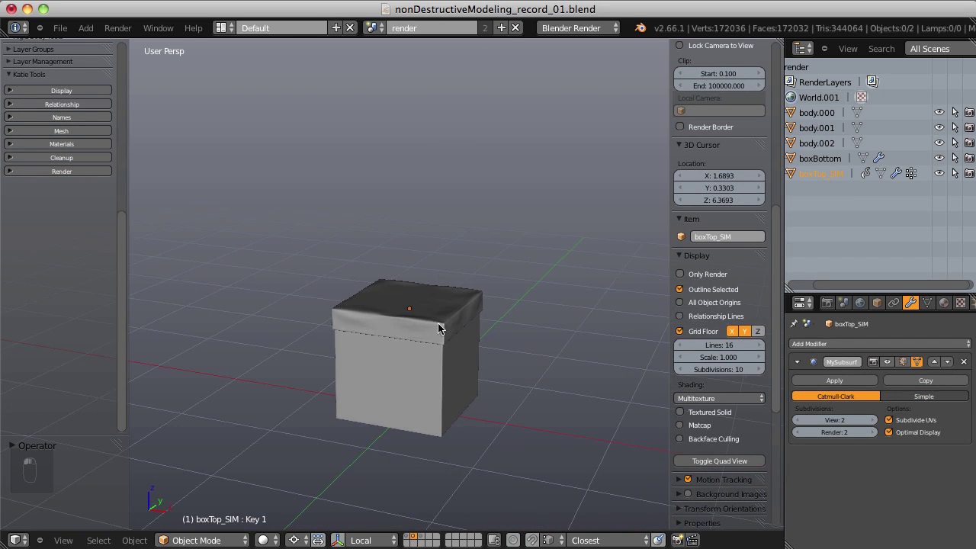
right_click(436, 334)
right_click(424, 362, "shift")
key("KP_Decimal")
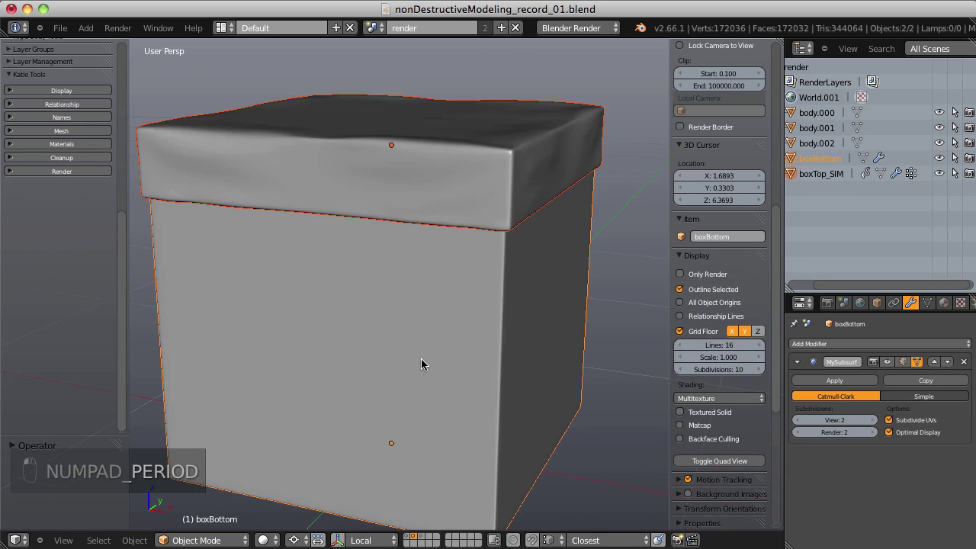
key("a")
key("a")
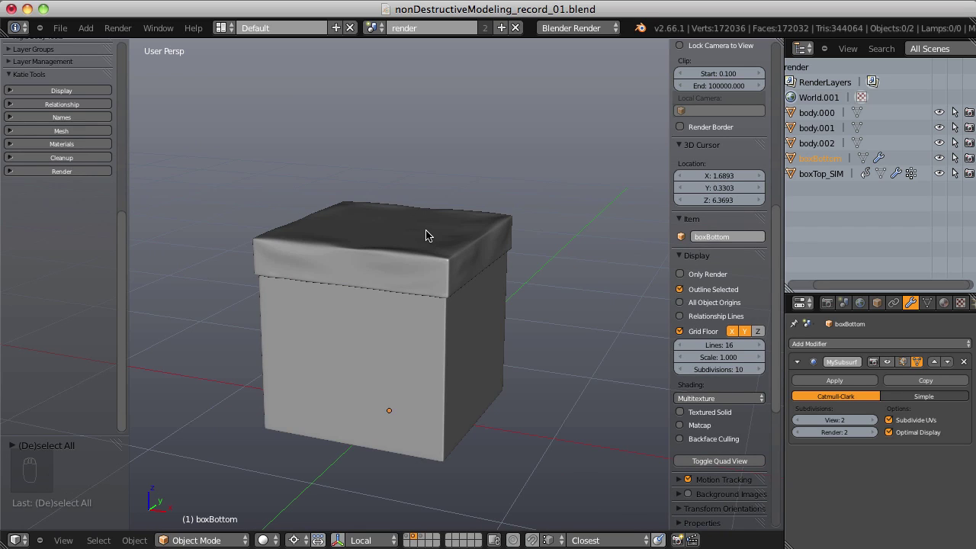
mouse_move(425, 235)
middle_mouse_down()
mouse_move(427, 227)
mouse_move(436, 246)
mouse_move(431, 221)
mouse_move(422, 244)
middle_mouse_up()
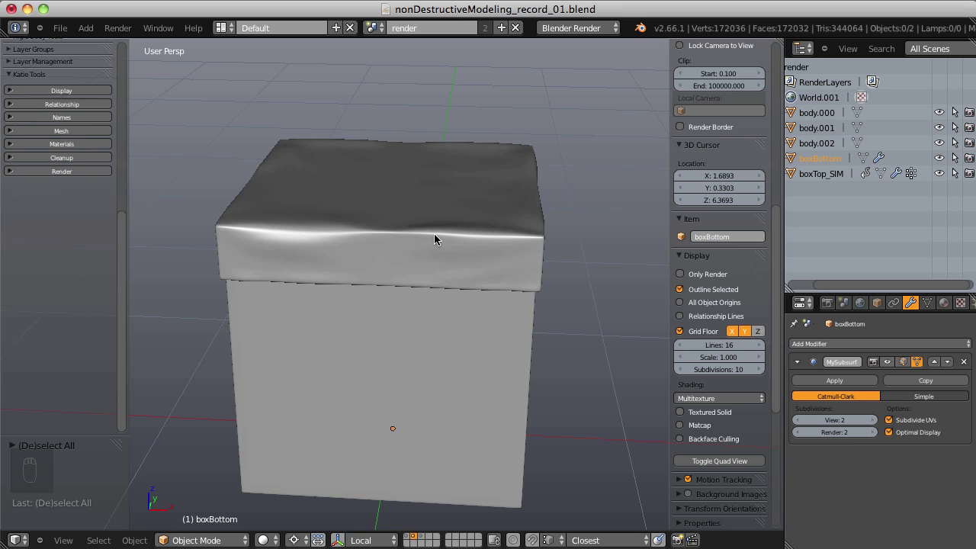
middle_click_drag(434, 234, 411, 197)
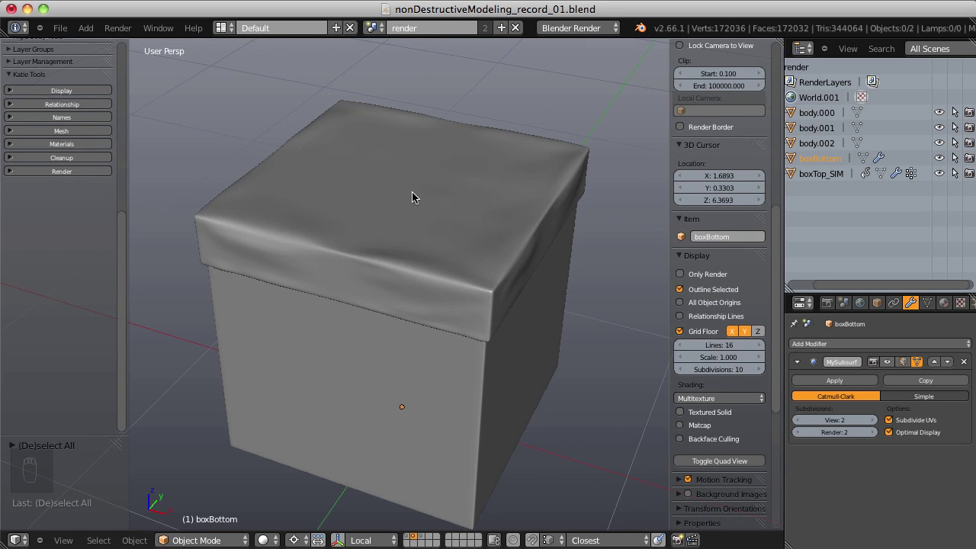
Try moving the lid and changing the pivot, then undo and cancel an 18° Y rotation
right_click(411, 197)
scroll(544, 188, "down", 4)
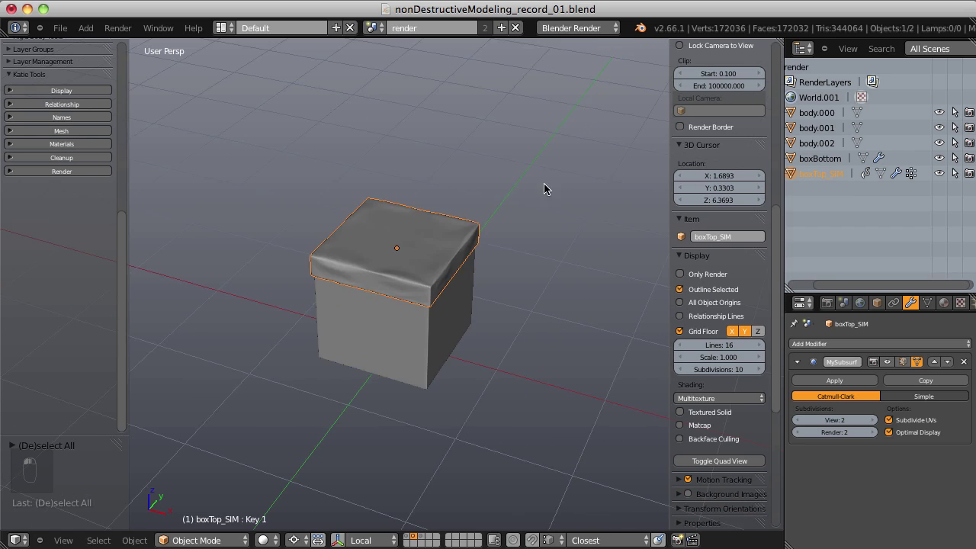
key("g")
left_click(365, 156)
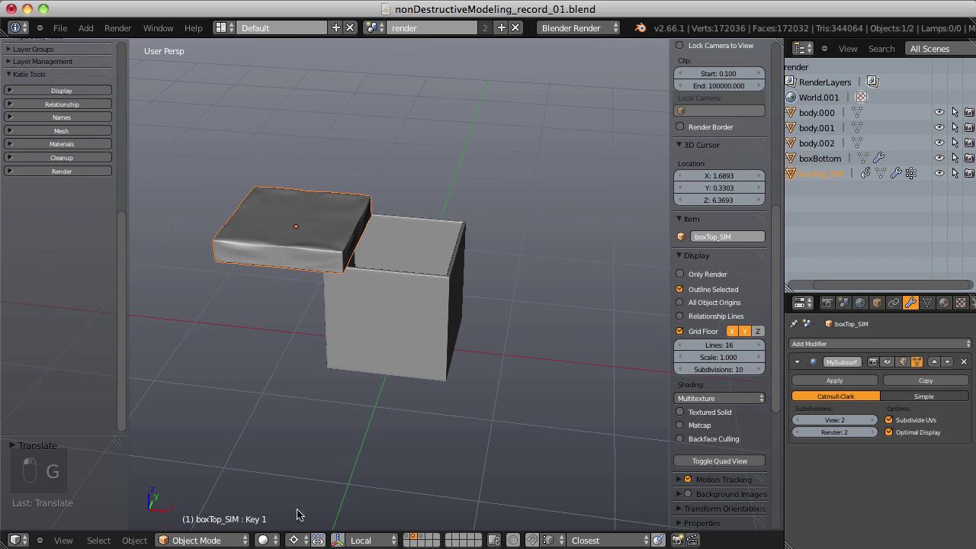
left_click(291, 540)
left_click(317, 477)
key("ctrl+z")
key("r")
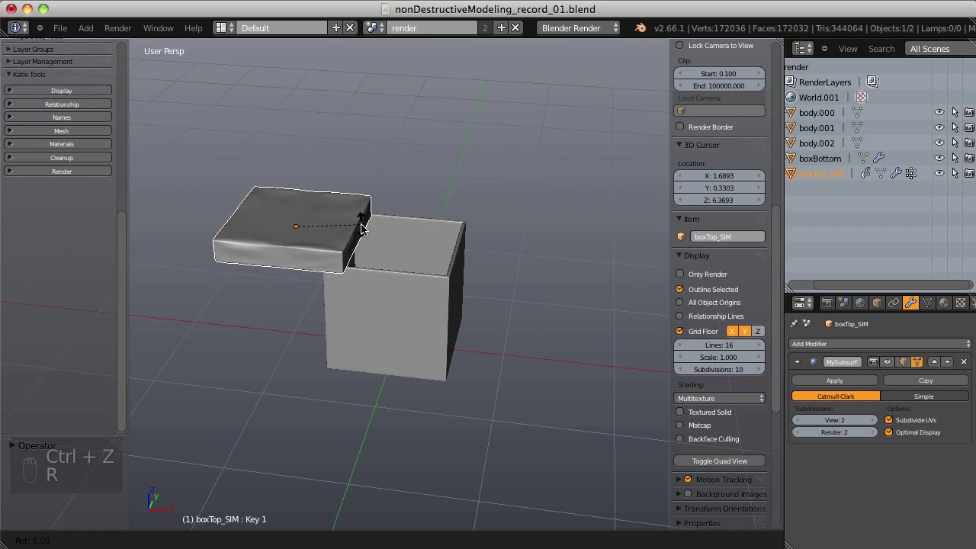
key("y")
key("1")
key("8")
right_click(363, 229)
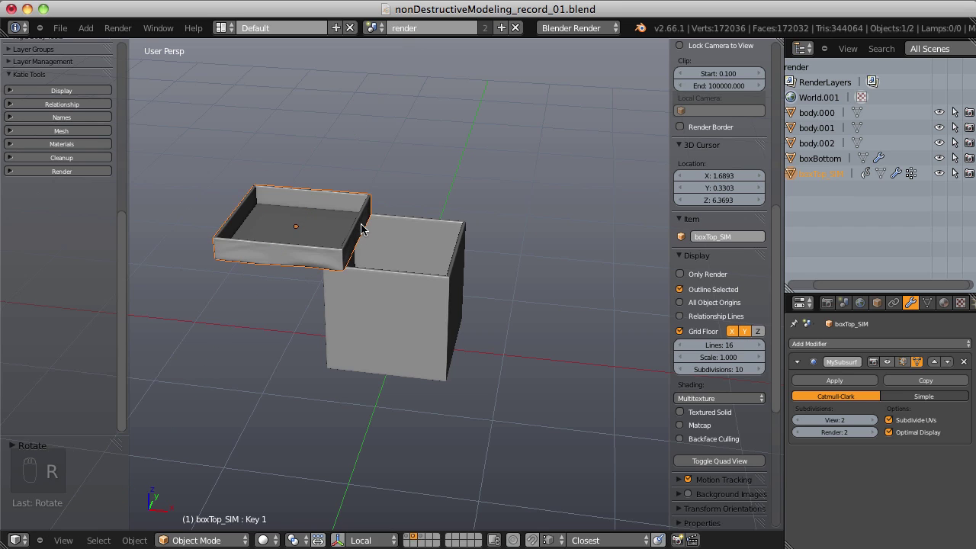
Place the lid to the left of the box, inspect it, and select boxBottom
key("g")
left_click(282, 218)
scroll(278, 251, "up", 3)
middle_click_drag(278, 256, 447, 277)
scroll(394, 270, "up", 3)
middle_click_drag(352, 236, 343, 212)
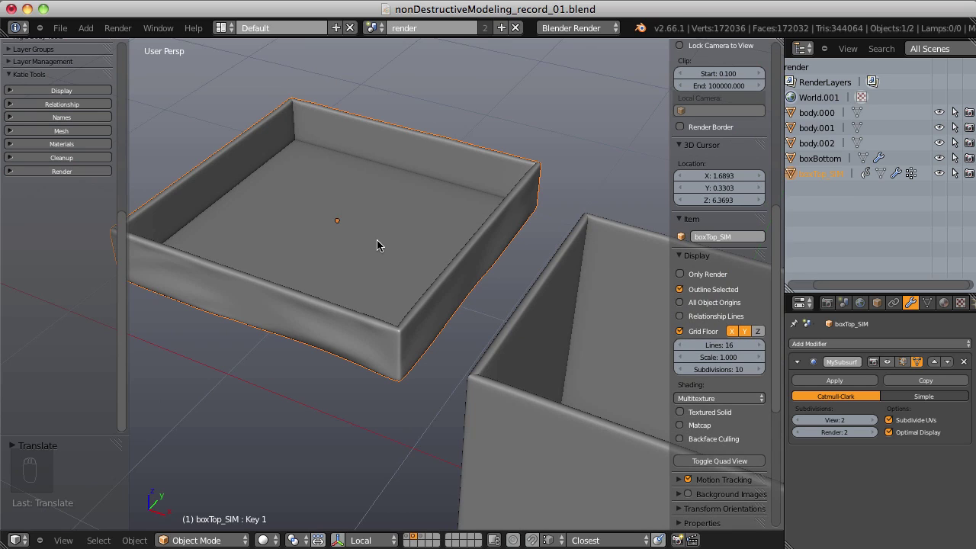
scroll(458, 255, "down", 2)
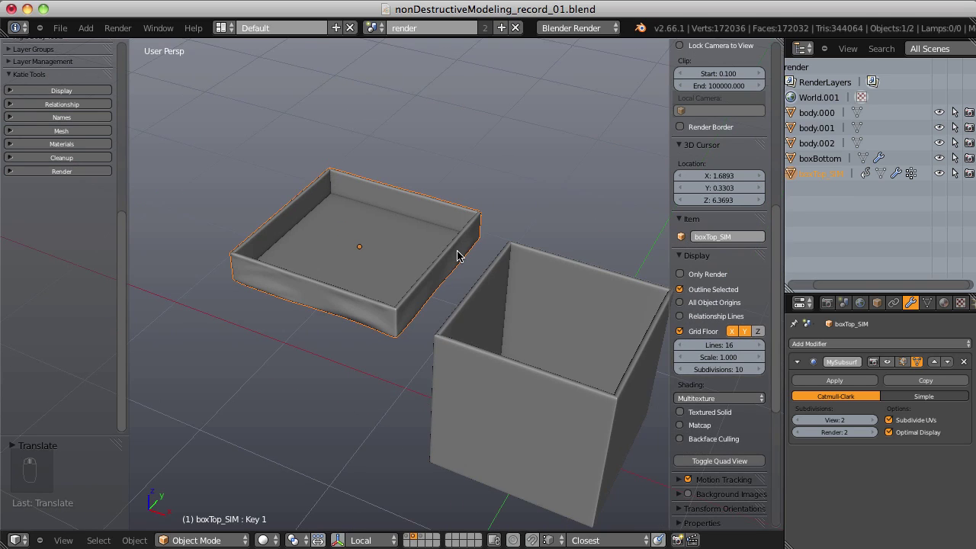
middle_click_drag(458, 255, 338, 181, "shift")
scroll(371, 220, "up", 3)
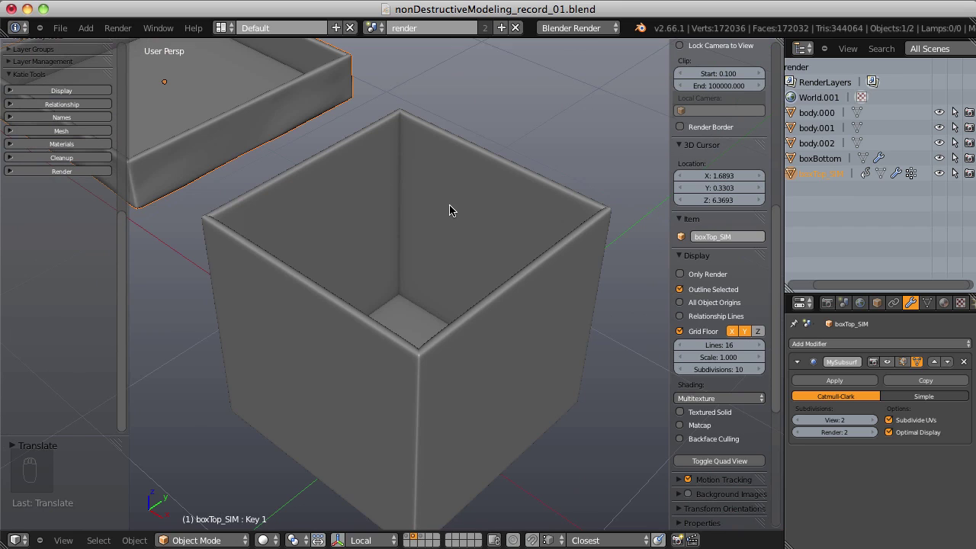
middle_click_drag(442, 217, 439, 239)
right_click(470, 226)
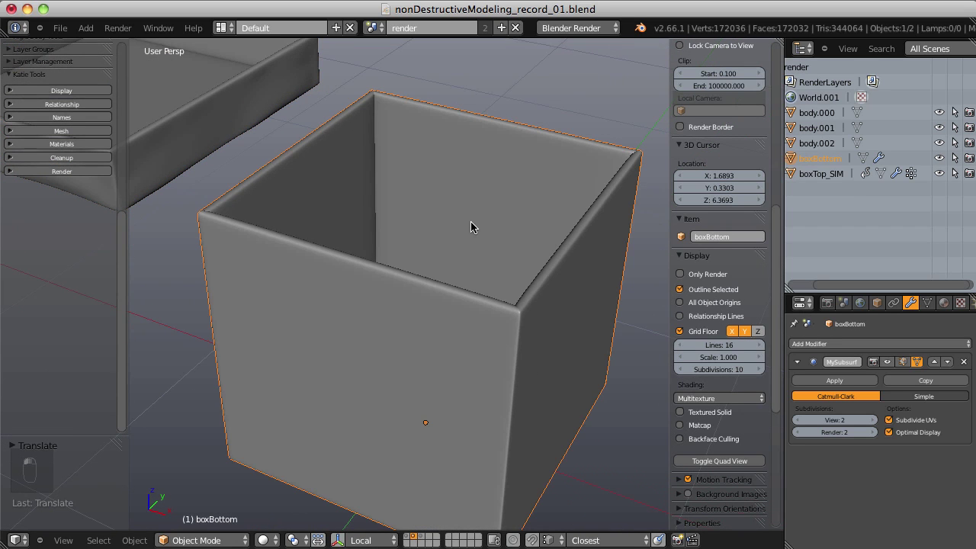
key("Tab")
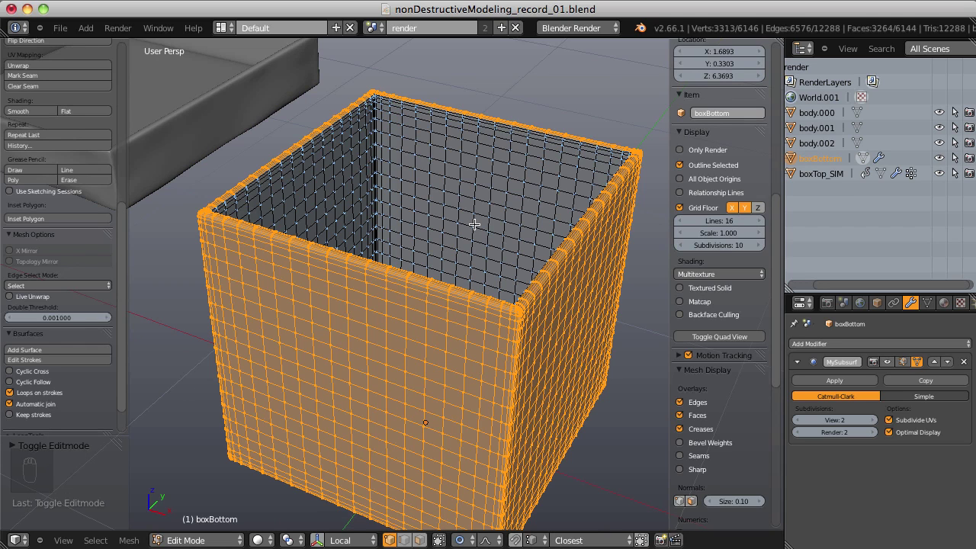
middle_click_drag(474, 225, 371, 289)
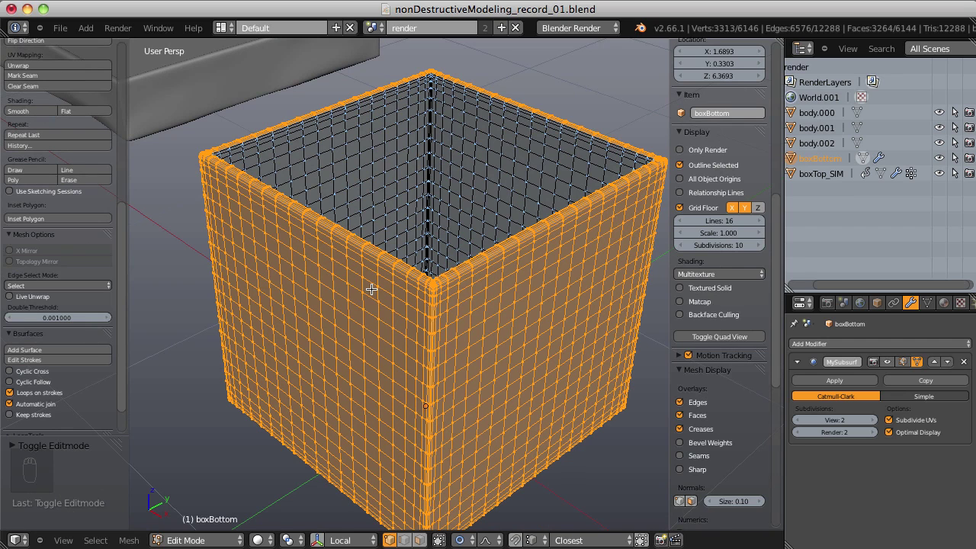
key("Tab")
middle_click_drag(426, 312, 467, 247)
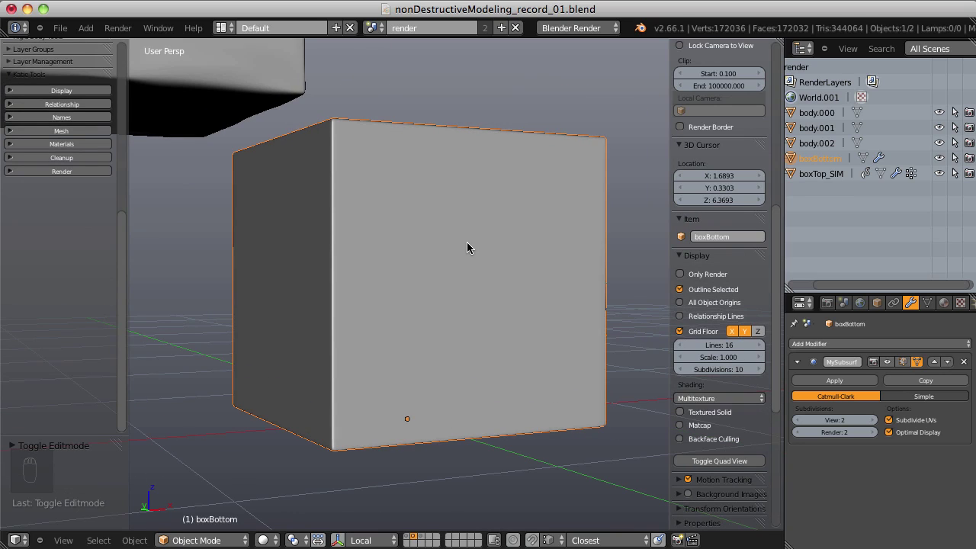
middle_click_drag(466, 247, 342, 194)
middle_click_drag(379, 220, 297, 224)
Switch boxBottom to Sculpt Mode and bring up the brush picker
scroll(387, 451, "down", 2)
left_click(203, 540)
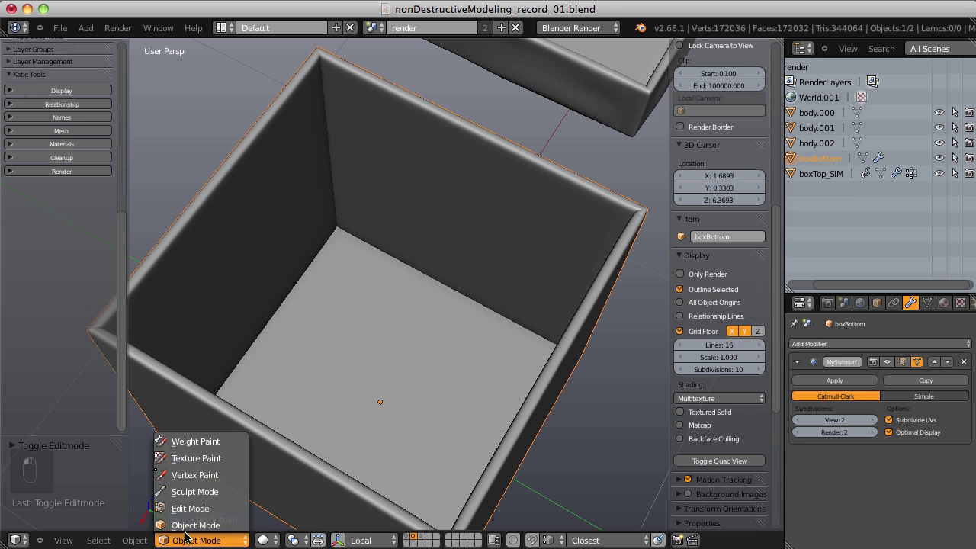
left_click(191, 492)
mouse_move(408, 310)
middle_mouse_down()
mouse_move(451, 227)
mouse_move(427, 252)
middle_mouse_up()
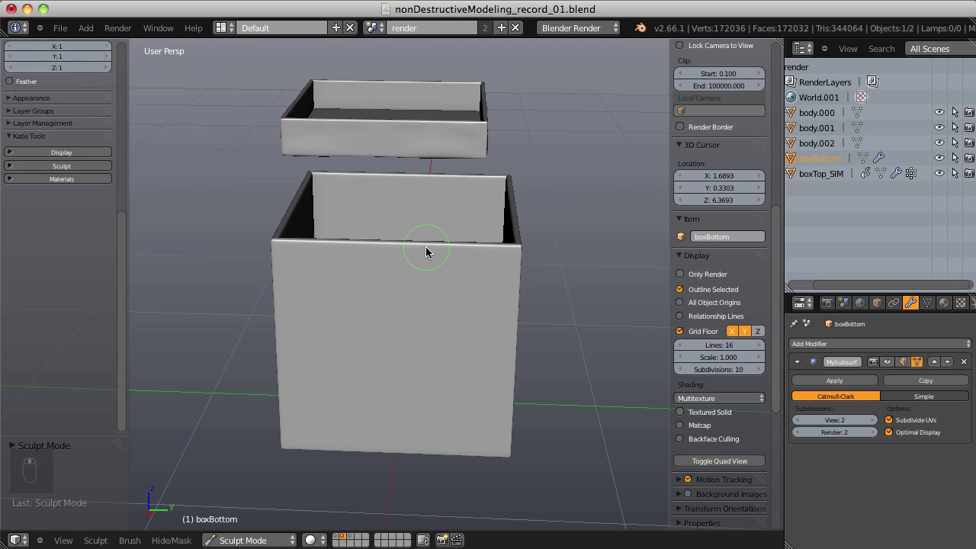
key("m")
scroll(422, 284, "up", 4)
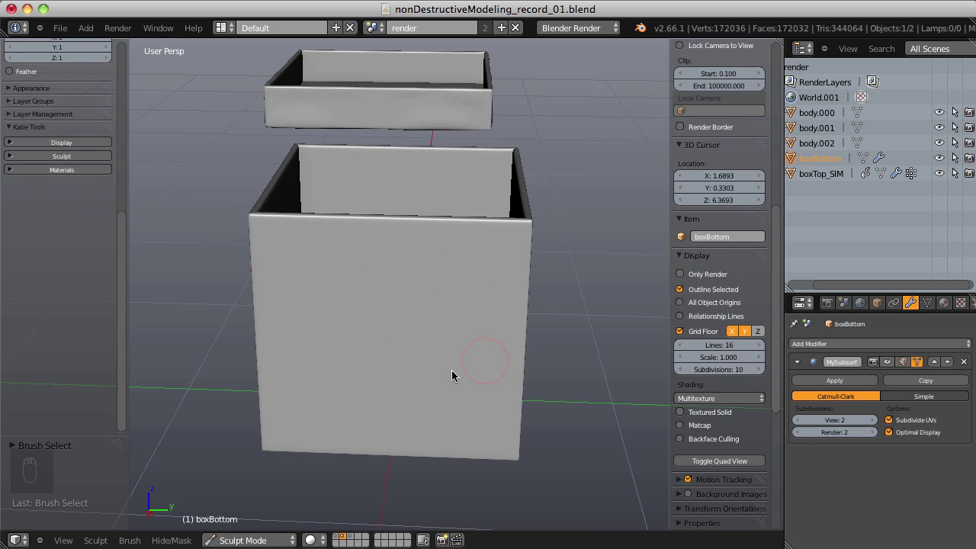
middle_click_drag(356, 330, 413, 280)
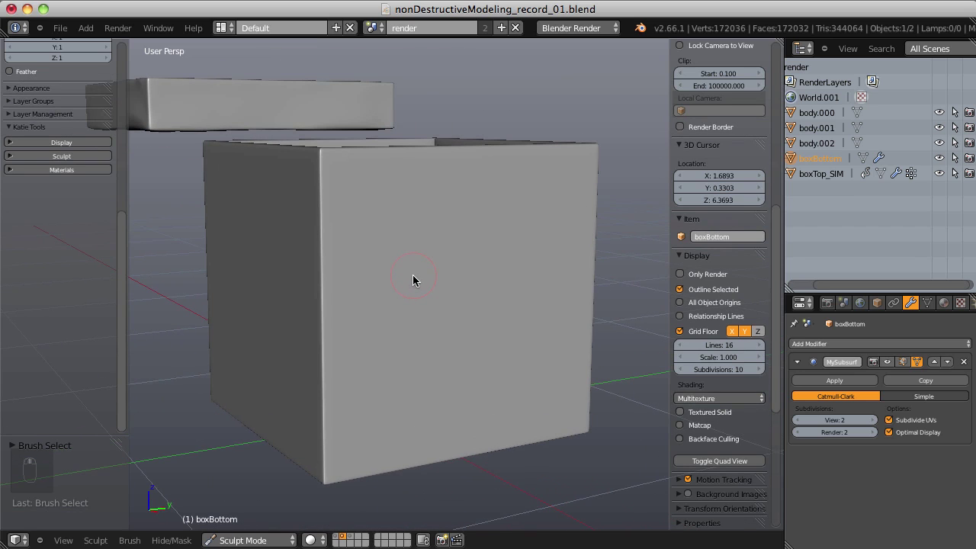
Clear the sculpt mask on the box and inspect it from several angles
key("ctrl+x")
middle_click_drag(547, 222, 510, 240)
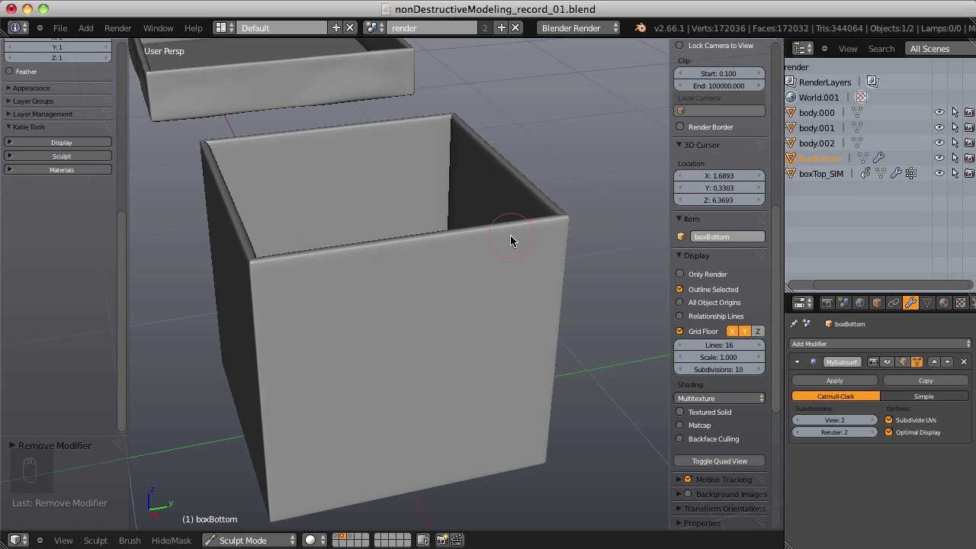
key("alt+m")
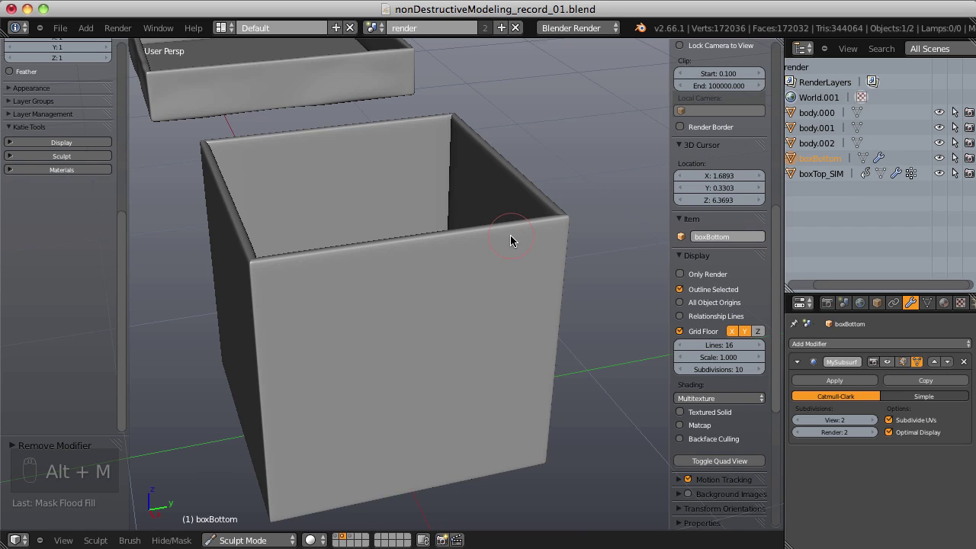
mouse_move(535, 221)
middle_mouse_down()
mouse_move(464, 236)
mouse_move(475, 224)
mouse_move(522, 246)
mouse_move(447, 275)
mouse_move(388, 262)
mouse_move(352, 229)
mouse_move(247, 174)
middle_mouse_up()
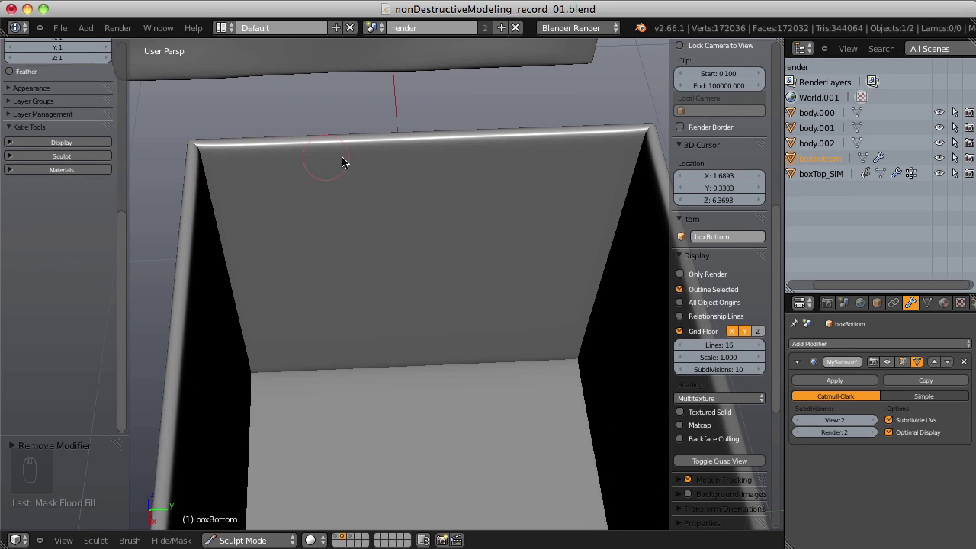
middle_click_drag(412, 212, 436, 118)
scroll(418, 251, "up", 2)
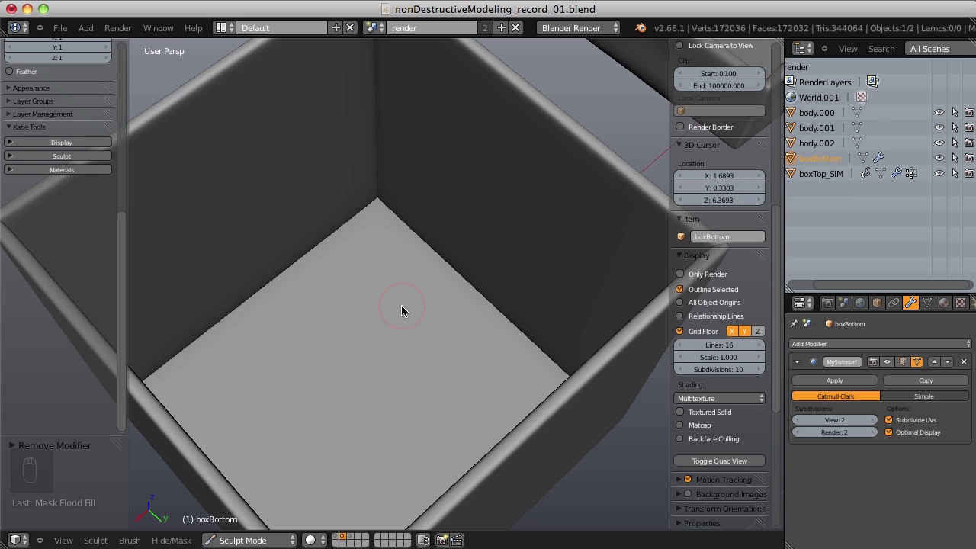
scroll(400, 307, "down", 4)
middle_click_drag(297, 262, 480, 200)
scroll(478, 208, "up", 2)
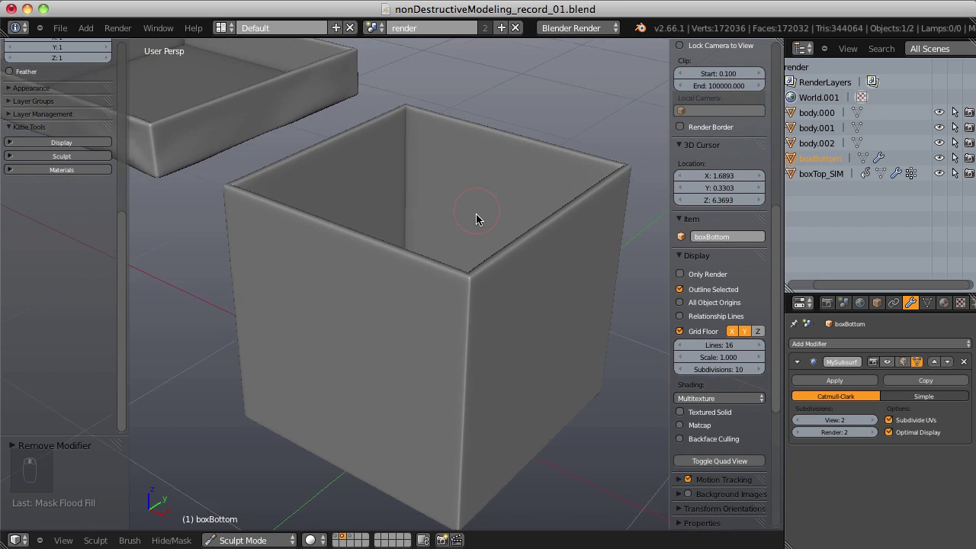
Return boxBottom to Object Mode and briefly toggle Edit Mode
left_click(251, 539)
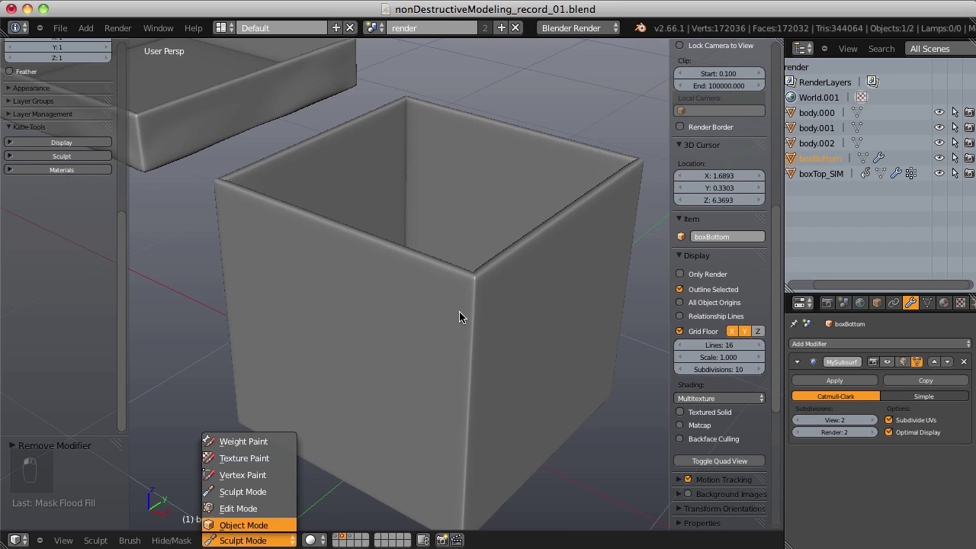
left_click(243, 526)
middle_click_drag(453, 319, 396, 312)
key("Tab")
key("Tab")
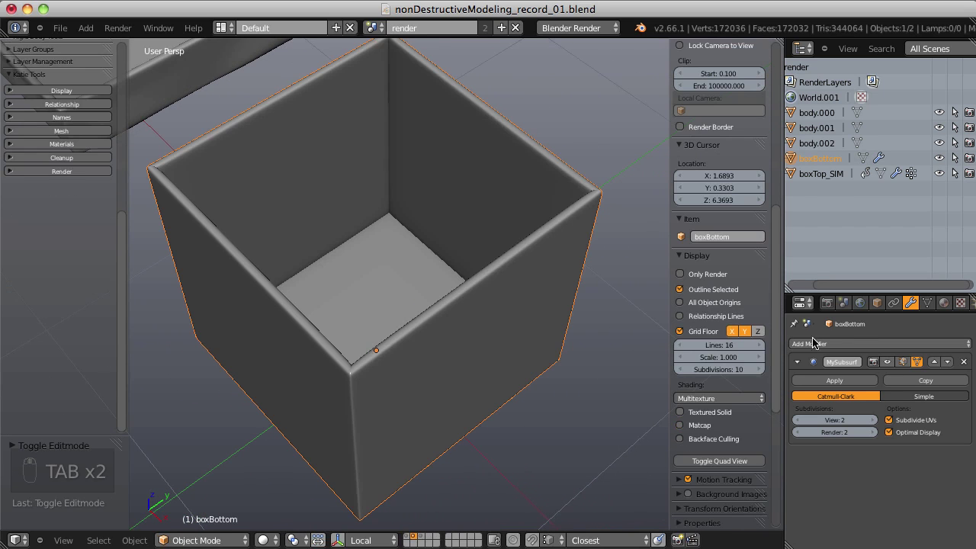
Add a vertex group to boxBottom's mesh data and name it INFL
left_click(928, 304)
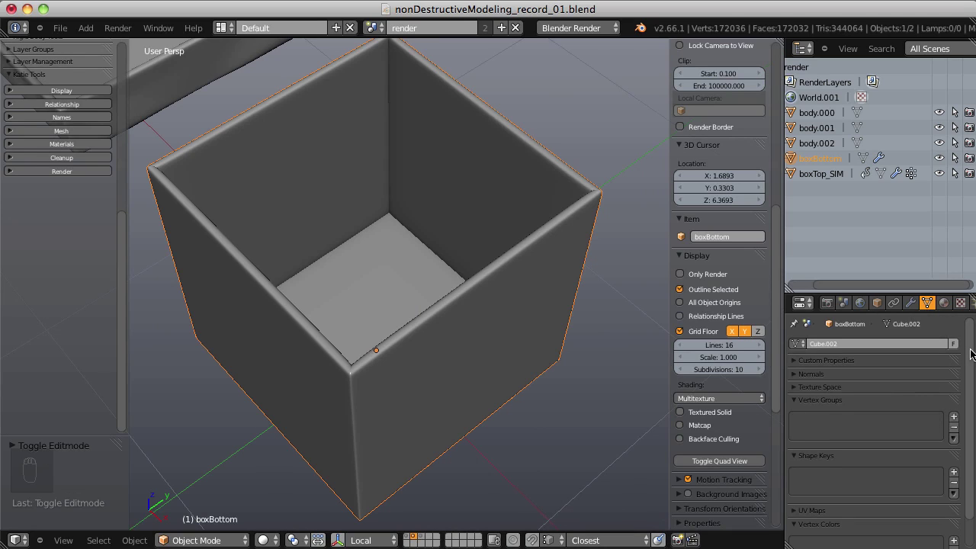
scroll(950, 405, "down", 1)
left_click(953, 398)
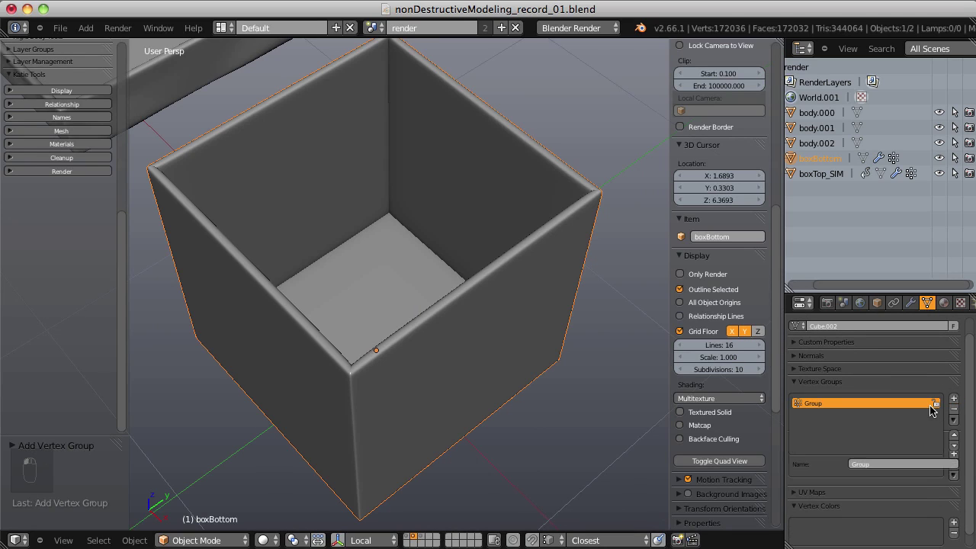
left_click(890, 462)
key("BackSpace")
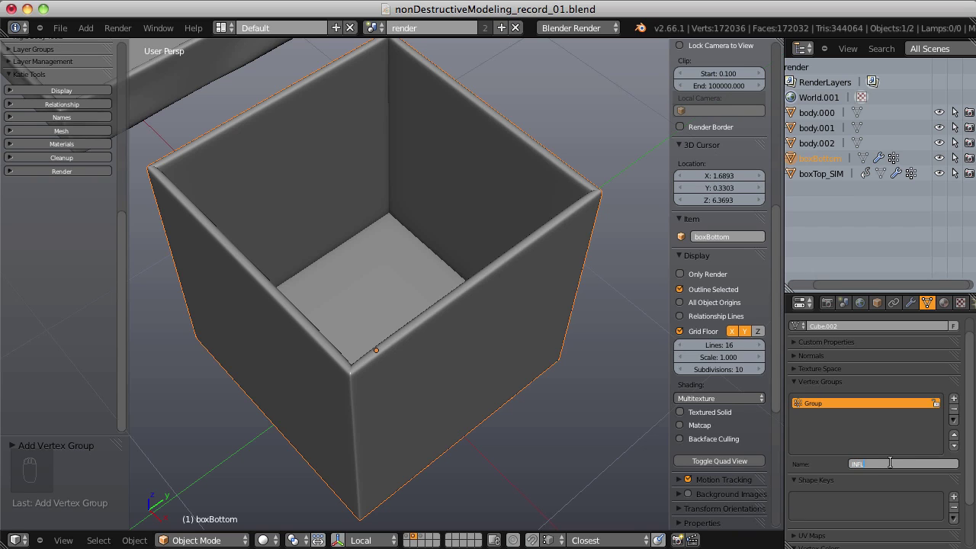
type("INFL")
key("Return")
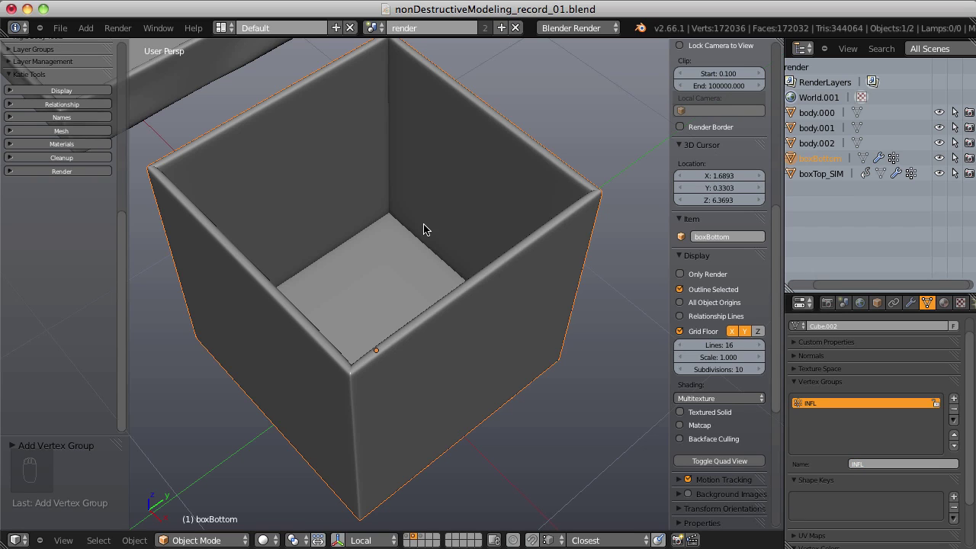
Enter Edit Mode in face select and pick a face on the box floor
key("Tab")
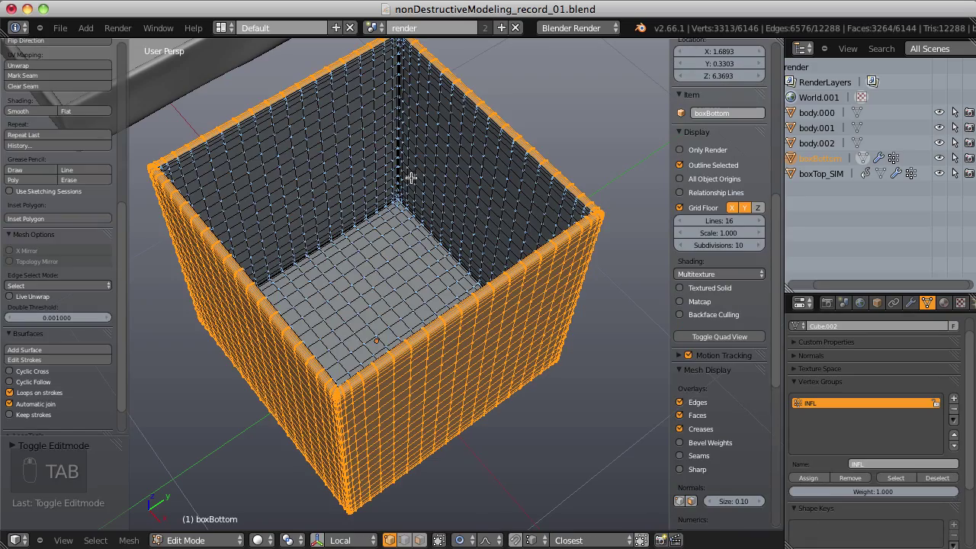
key("ctrl+Tab")
left_click(385, 185)
middle_click_drag(377, 192, 373, 251)
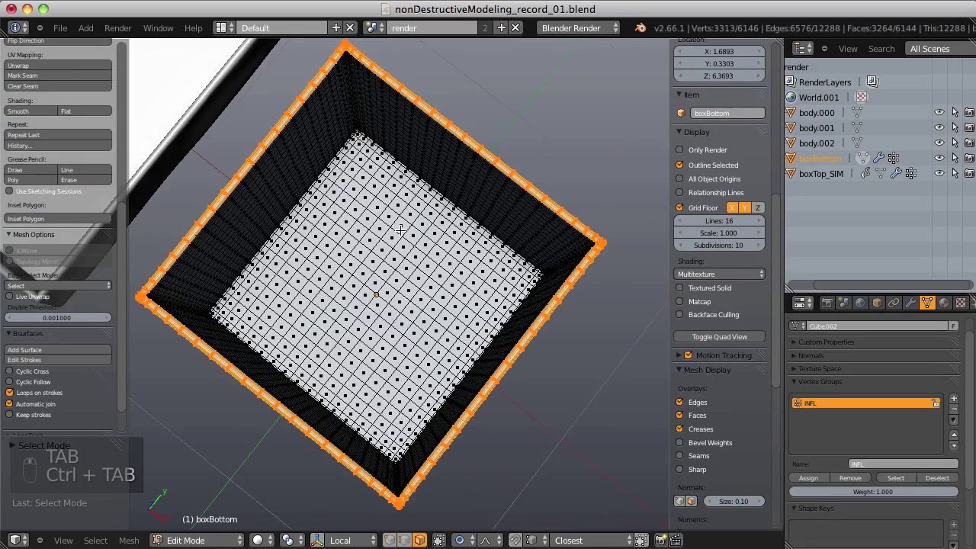
scroll(373, 252, "up", 3)
right_click(369, 285)
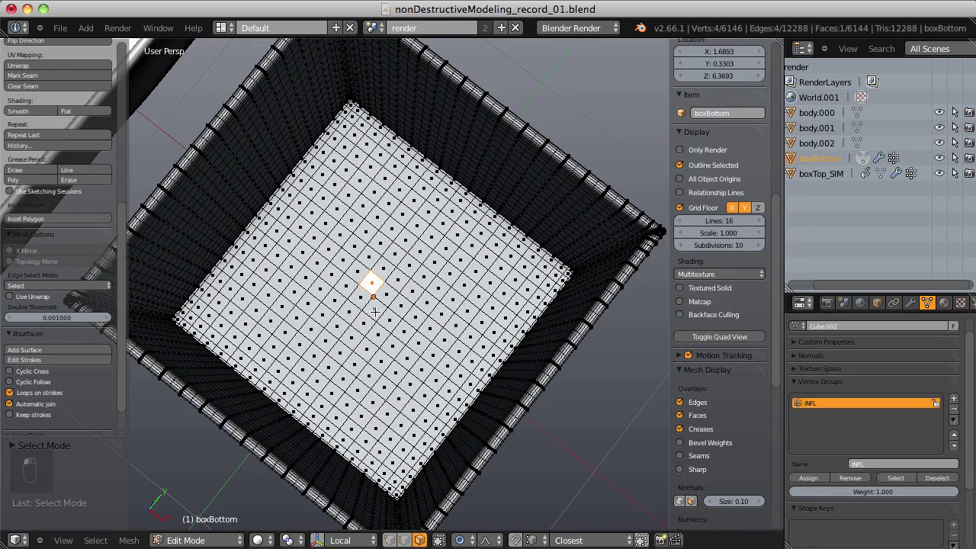
right_click(385, 299, "ctrl")
right_click(368, 296, "ctrl")
middle_click_drag(416, 244, 407, 197)
scroll(407, 197, "down", 3)
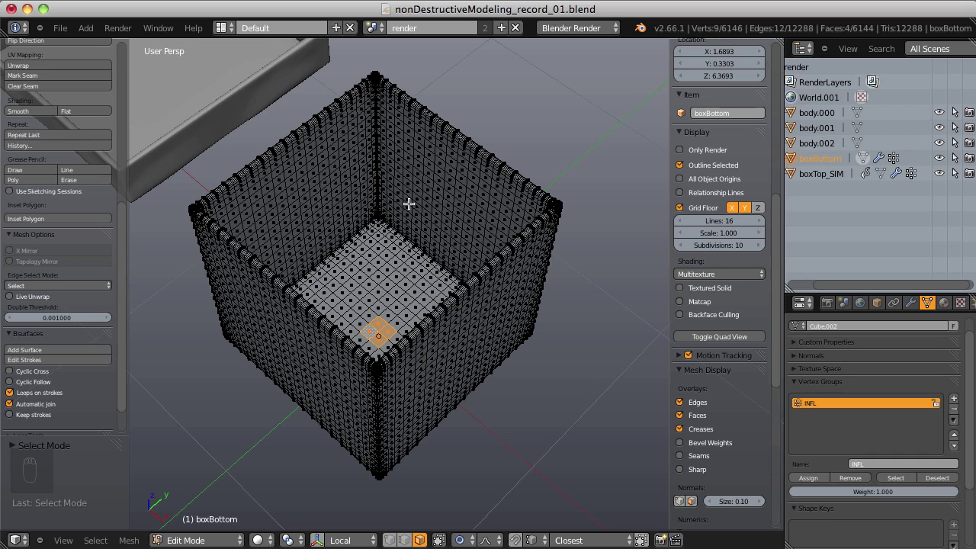
Grow the face selection five times, from the floor over the rim and down the outer walls
key("ctrl+KP_Add")
key("ctrl+KP_Add")
key("ctrl+KP_Add")
key("ctrl+KP_Add")
key("ctrl+KP_Add")
key("ctrl+KP_Add")
key("ctrl+KP_Add")
key("ctrl+KP_Add")
key("ctrl+KP_Add")
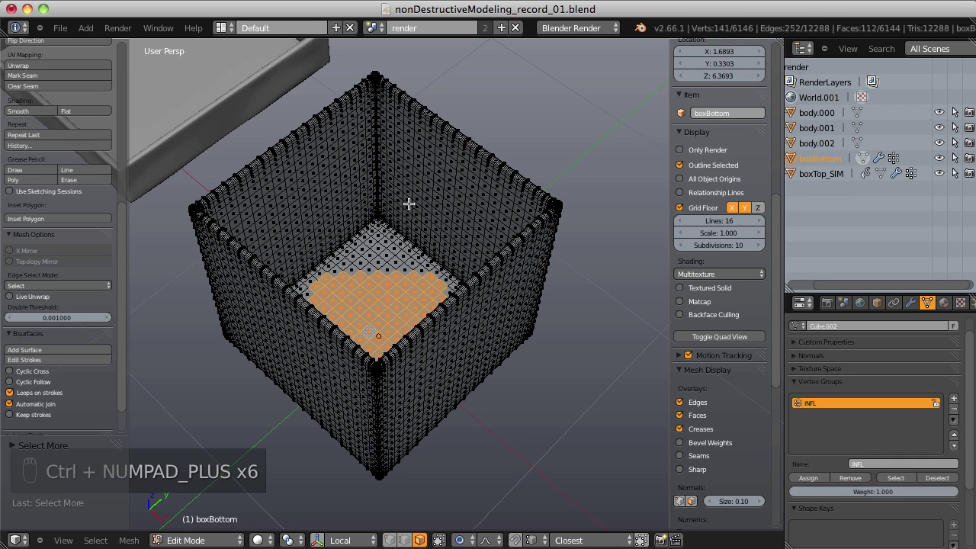
key("ctrl+KP_Add")
key("ctrl+KP_Add")
key("ctrl+KP_Add")
key("ctrl+KP_Add")
key("ctrl+KP_Add")
key("ctrl+KP_Add")
key("ctrl+KP_Add")
key("ctrl+KP_Add")
key("ctrl+KP_Add")
key("ctrl+KP_Add")
key("ctrl+KP_Add")
key("ctrl+KP_Add")
key("ctrl+KP_Add")
key("ctrl+KP_Add")
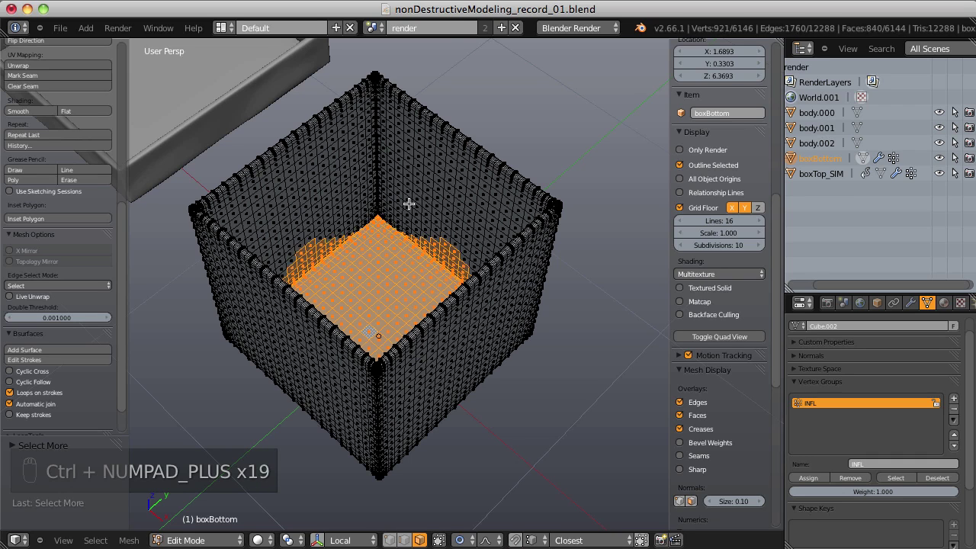
key("ctrl+KP_Add")
key("ctrl+KP_Add")
key("ctrl+KP_Add")
key("ctrl+KP_Add")
key("ctrl+KP_Add")
key("ctrl+KP_Add")
key("ctrl+KP_Add")
key("ctrl+KP_Add")
key("ctrl+KP_Add")
key("ctrl+KP_Add")
key("ctrl+KP_Add")
key("ctrl+KP_Add")
key("ctrl+KP_Add")
key("ctrl+KP_Add")
key("ctrl+KP_Add")
key("ctrl+KP_Add")
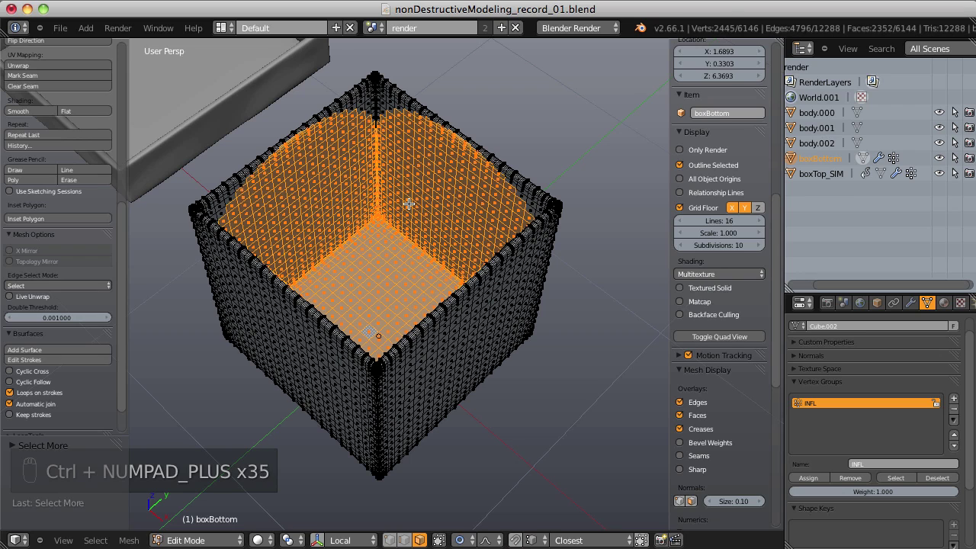
key("ctrl+KP_Add")
key("ctrl+KP_Add")
key("ctrl+KP_Add")
key("ctrl+KP_Add")
key("ctrl+KP_Add")
key("ctrl+KP_Add")
key("ctrl+KP_Add")
key("ctrl+KP_Add")
key("ctrl+KP_Add")
key("ctrl+KP_Add")
key("ctrl+KP_Add")
key("ctrl+KP_Add")
key("ctrl+KP_Add")
key("ctrl+KP_Add")
key("ctrl+KP_Add")
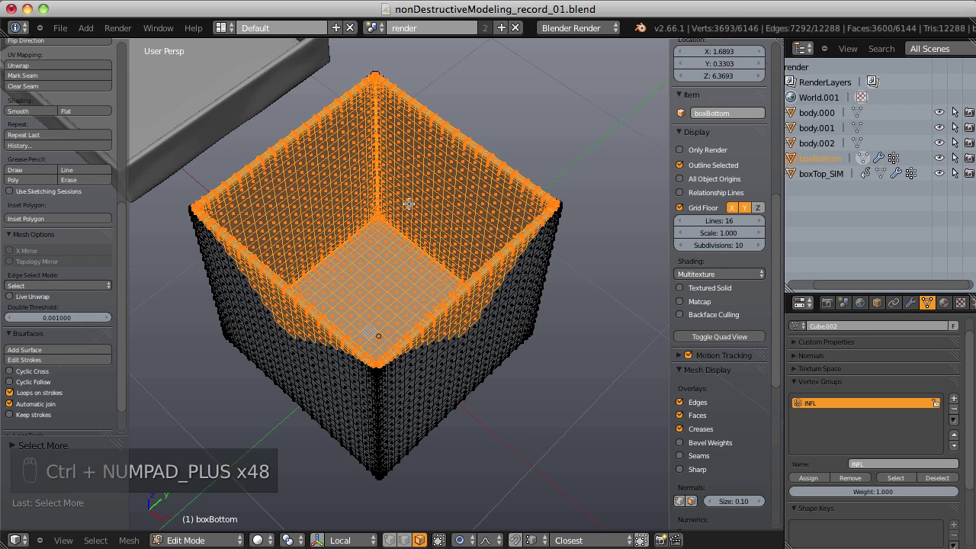
key("ctrl+KP_Add")
key("ctrl+KP_Add")
key("ctrl+KP_Add")
key("ctrl+KP_Add")
Shrink the selection back so only the inner faces up to the rim remain
mouse_move(408, 204)
middle_mouse_down()
mouse_move(435, 148)
mouse_move(394, 193)
middle_mouse_up()
scroll(379, 235, "up", 5)
key("ctrl+z")
key("ctrl+z")
key("ctrl+z")
key("ctrl+z")
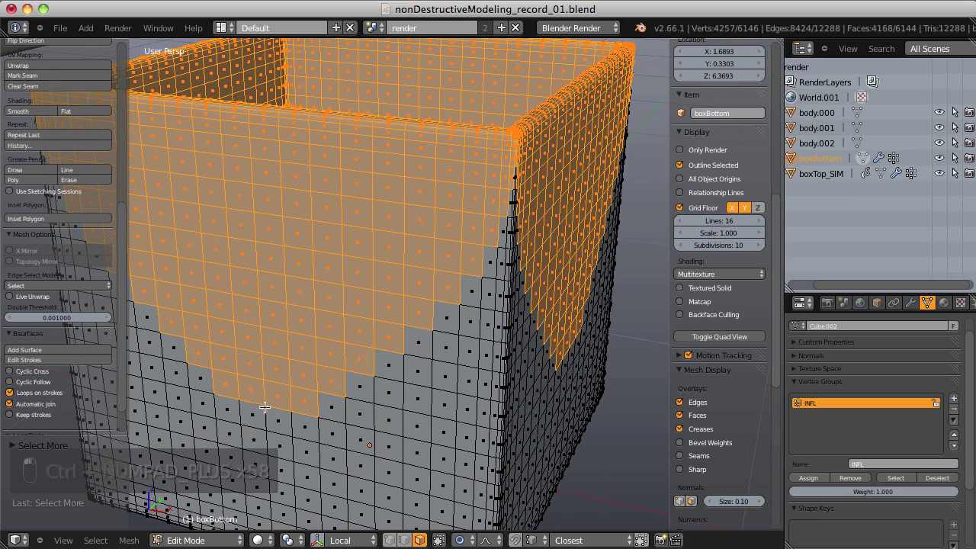
key("ctrl+z")
key("ctrl+z")
key("ctrl+z")
key("ctrl+z")
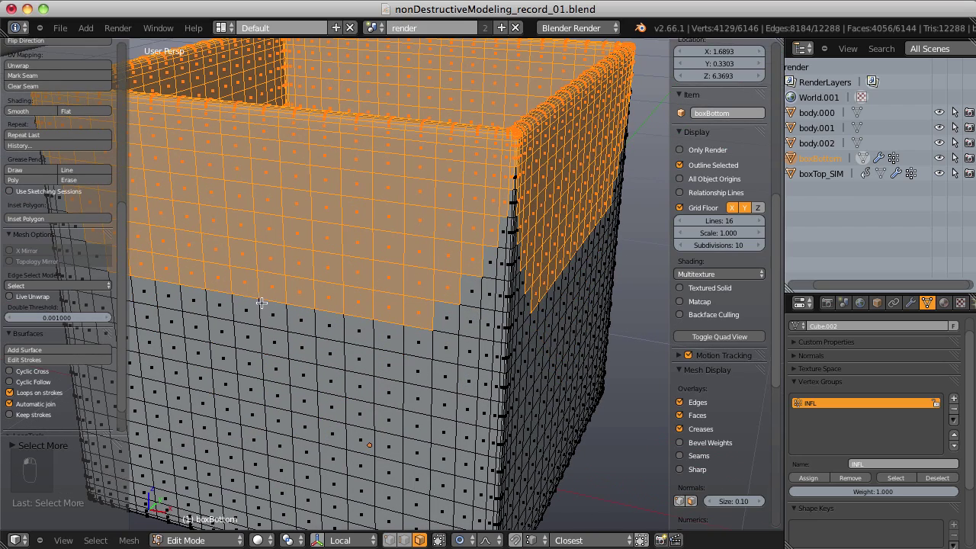
key("ctrl+z")
key("ctrl+z")
key("ctrl+z")
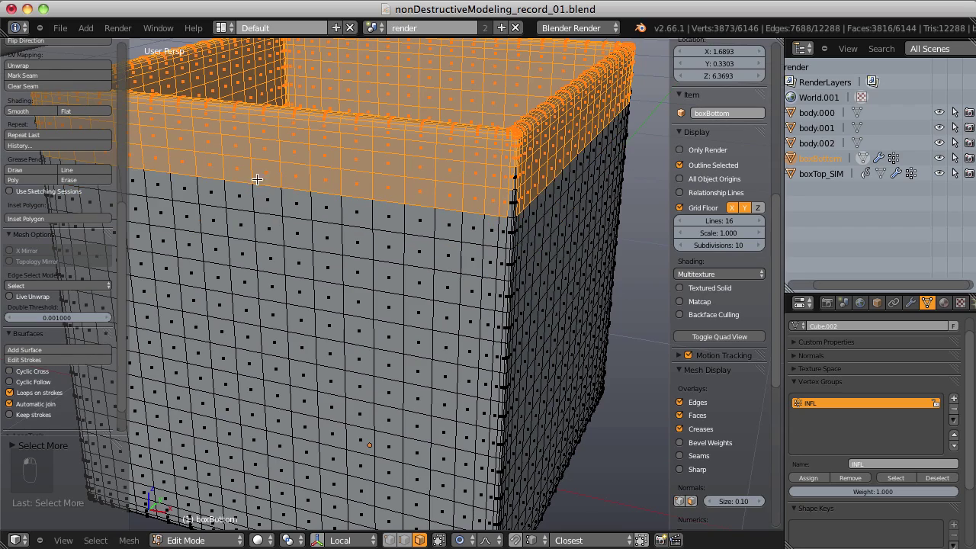
middle_click_drag(562, 204, 540, 252)
key("ctrl+KP_Subtract")
key("ctrl+KP_Subtract")
key("ctrl+KP_Subtract")
key("ctrl+KP_Subtract")
key("ctrl+KP_Subtract")
key("ctrl+KP_Subtract")
key("ctrl+KP_Subtract")
key("ctrl+KP_Subtract")
key("ctrl+KP_Subtract")
key("ctrl+KP_Subtract")
key("ctrl+KP_Subtract")
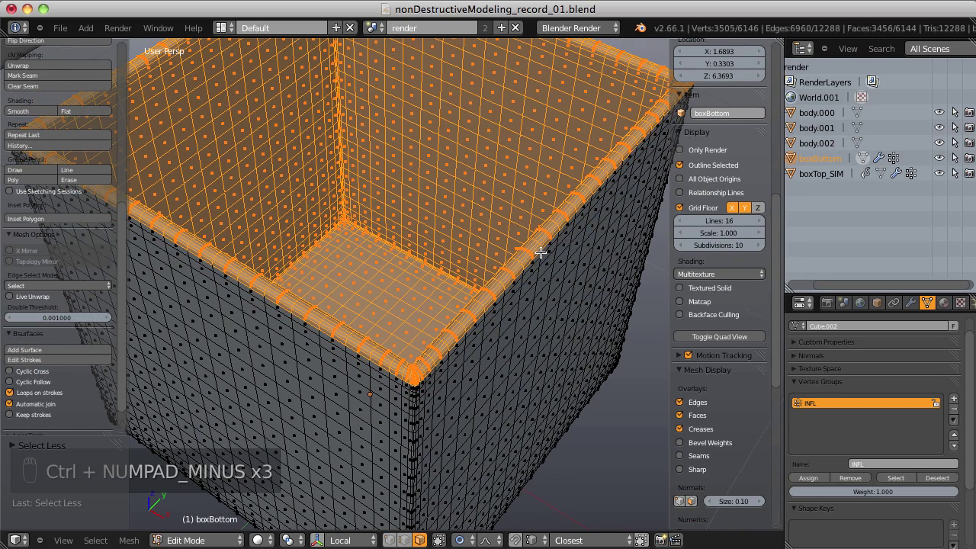
key("ctrl+KP_Subtract")
key("ctrl+KP_Subtract")
key("ctrl+KP_Subtract")
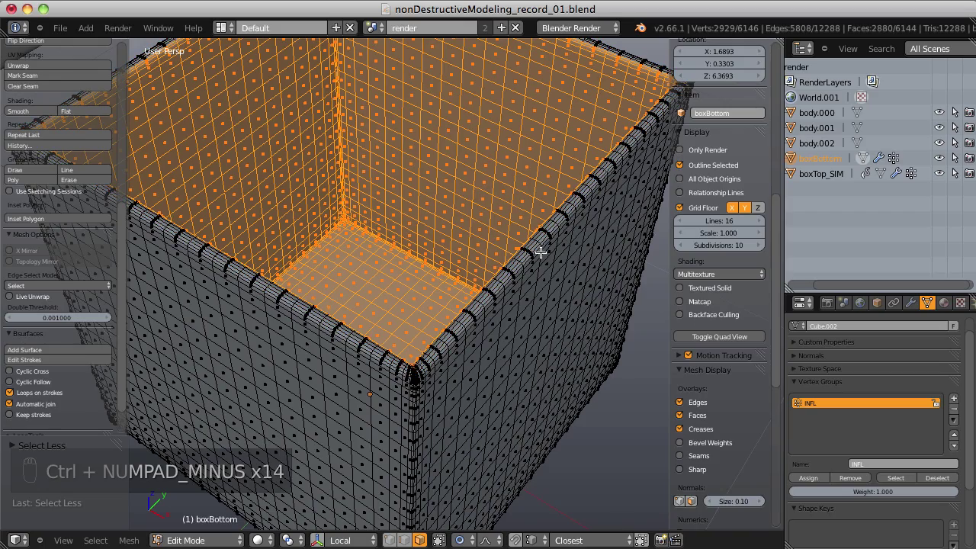
scroll(484, 259, "down", 2)
scroll(466, 229, "down", 2)
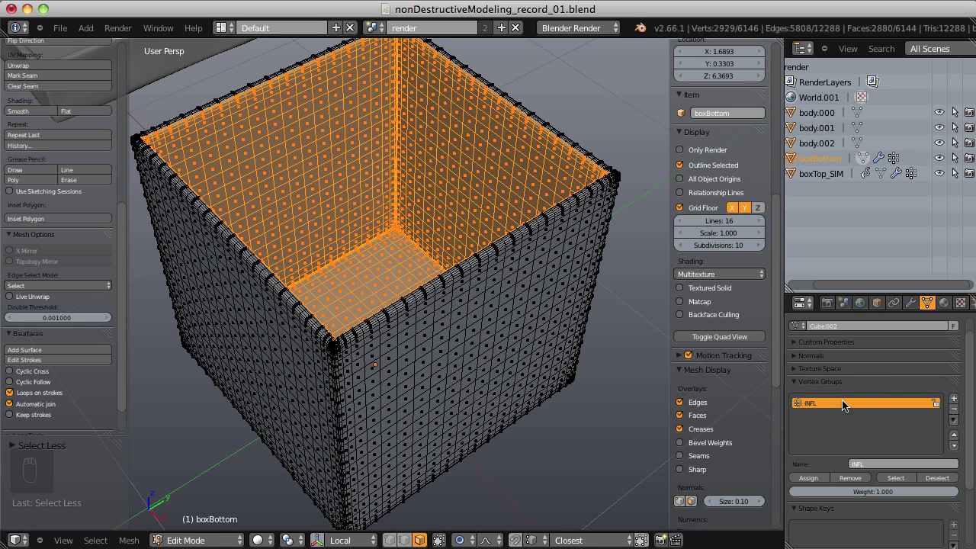
Invert the selection to the outer faces and assign them to INFL
key("ctrl+i")
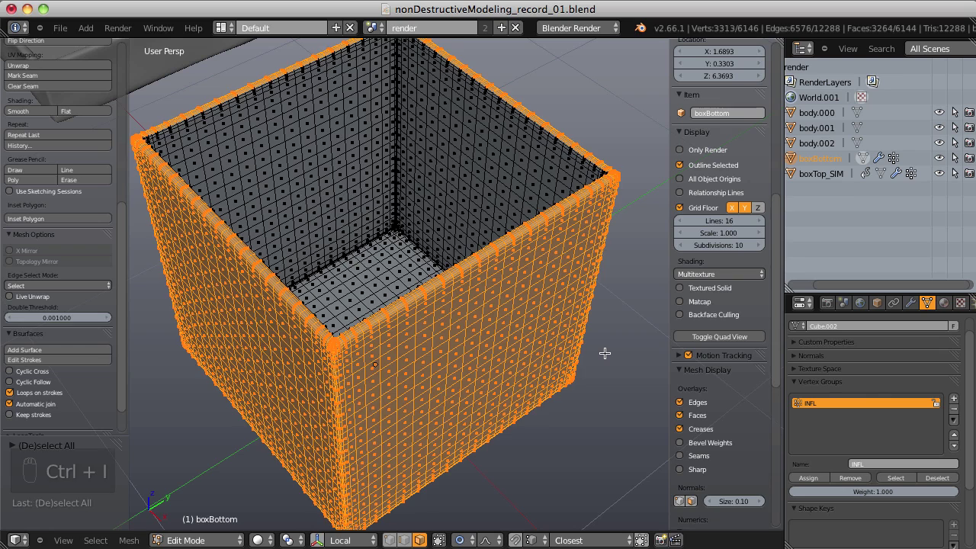
left_click(813, 479)
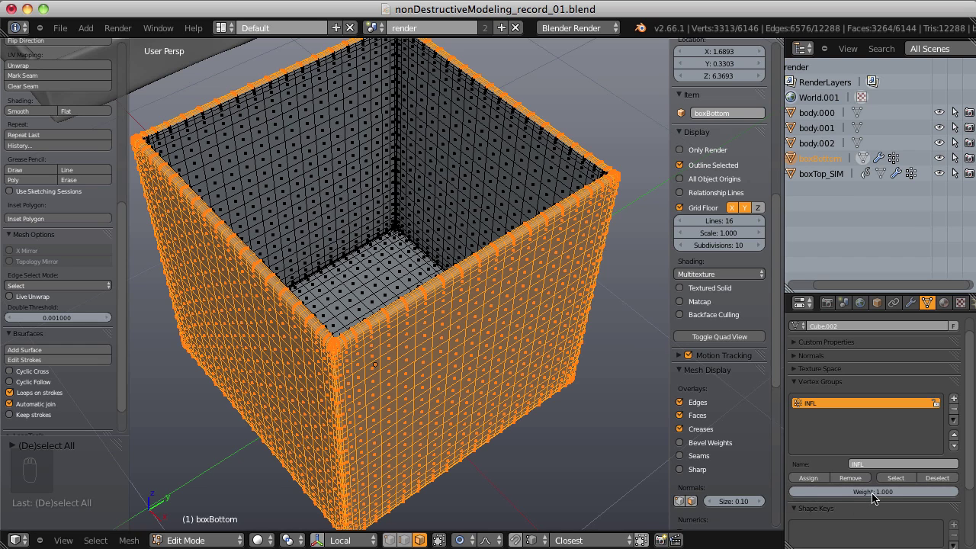
left_click(812, 479)
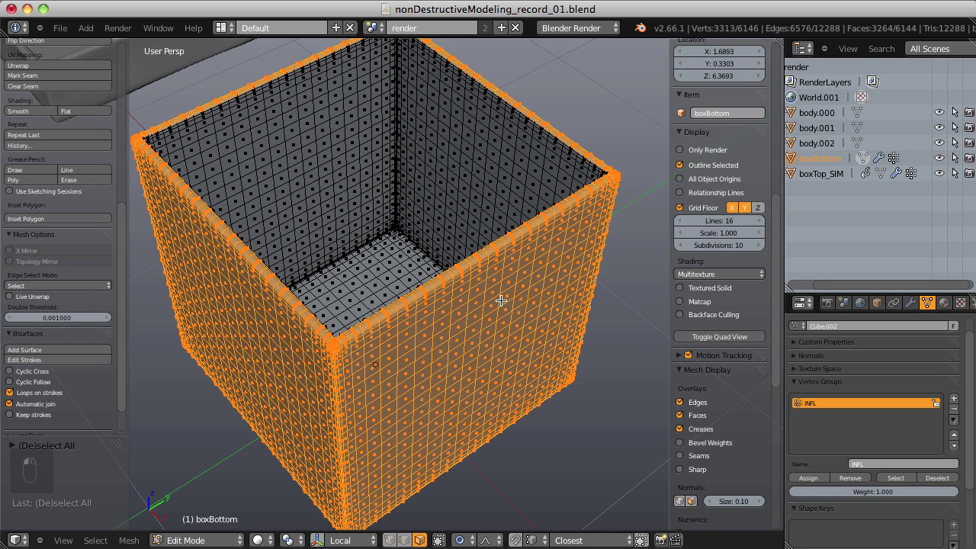
Verify INFL by selecting its faces, then deselect all and return to Object Mode
key("Tab")
key("Tab")
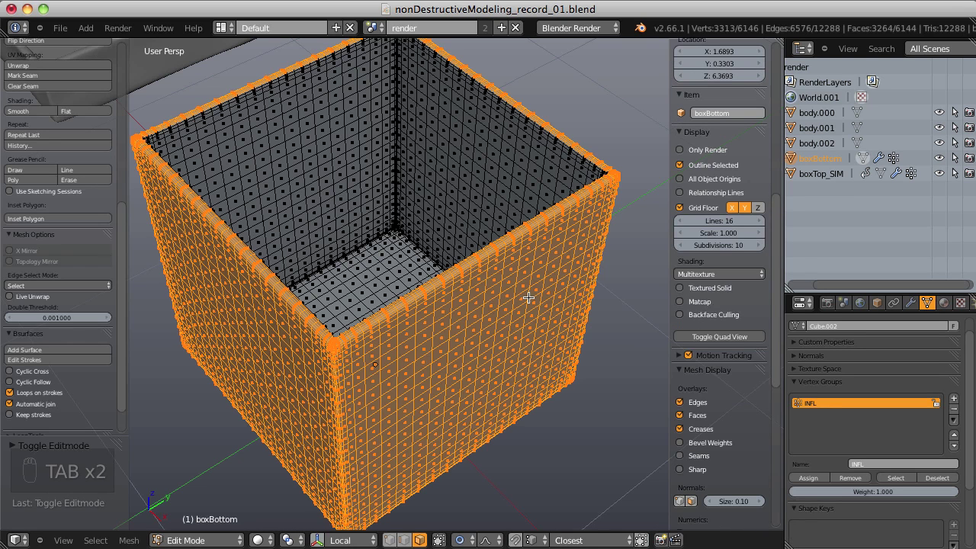
key("a")
key("a")
key("a")
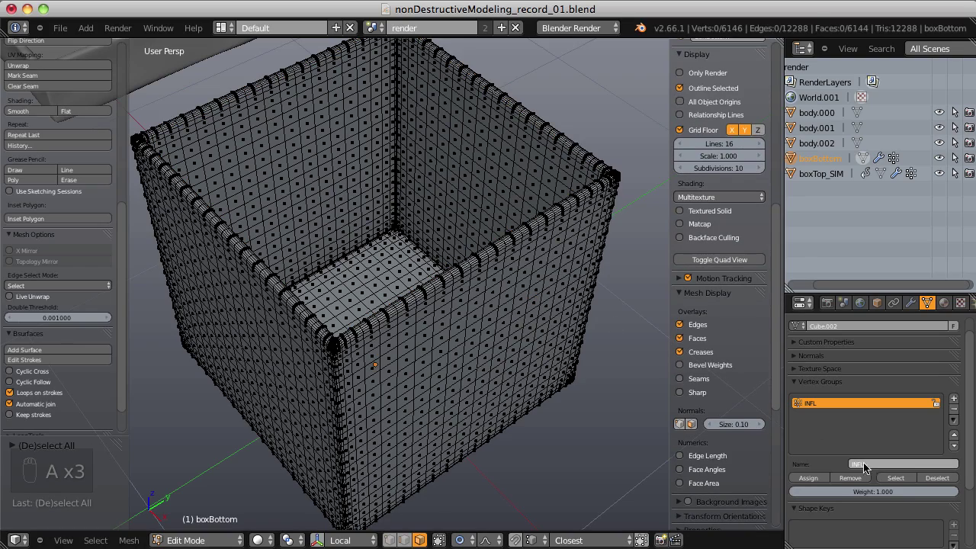
left_click(892, 478)
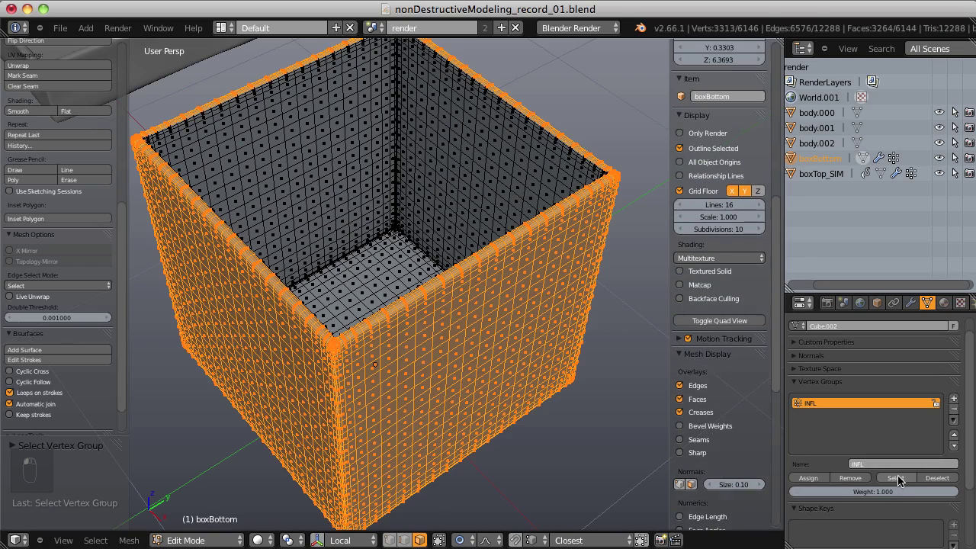
mouse_move(436, 283)
middle_mouse_down()
mouse_move(380, 285)
mouse_move(357, 298)
mouse_move(446, 289)
middle_mouse_up()
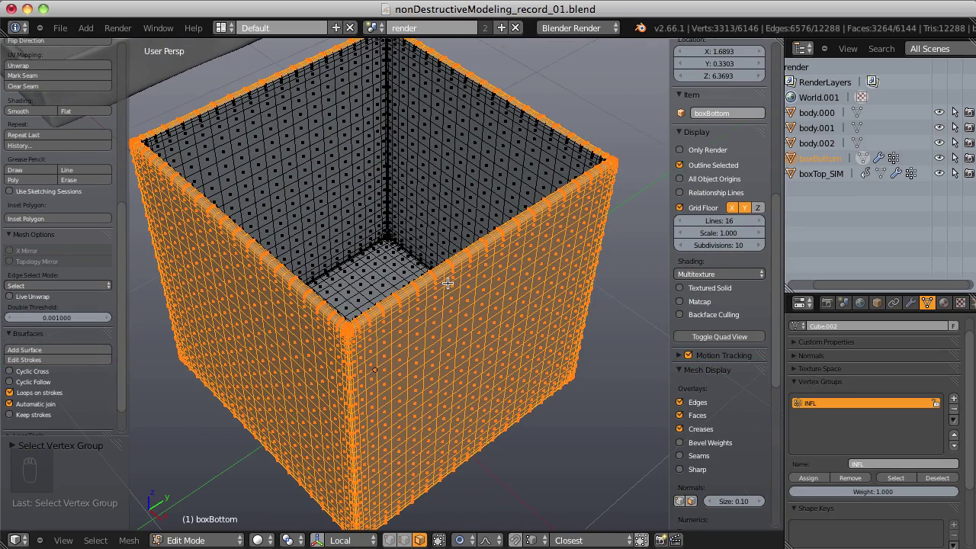
key("a")
key("Tab")
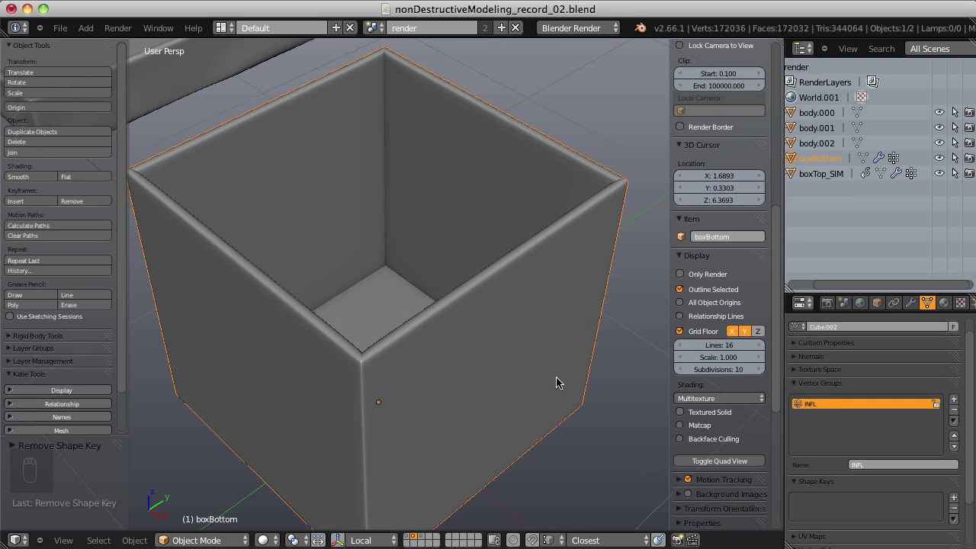
Add Basis and Key 1 shape keys to boxBottom, with Key 1 at 1.000 blended by INFL
left_click(952, 498)
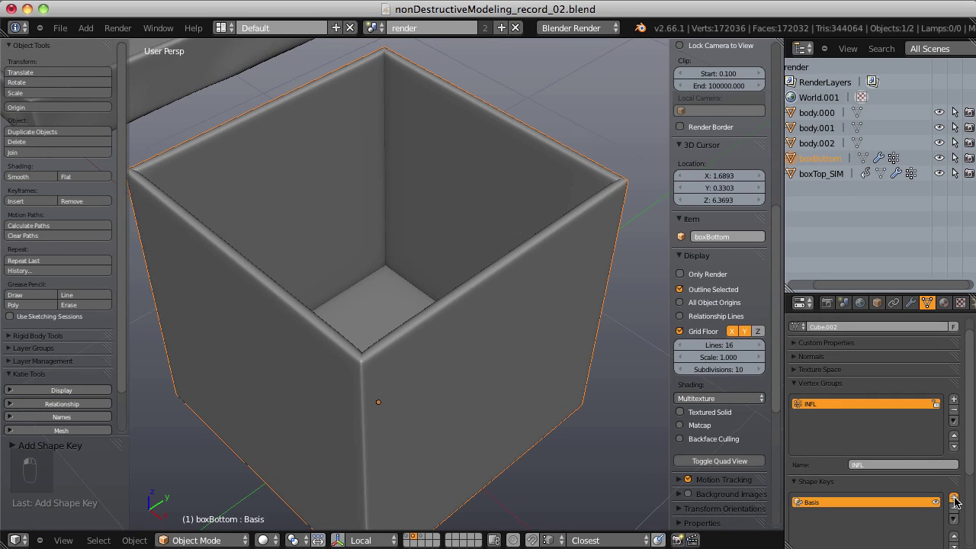
left_click(952, 497)
scroll(919, 469, "down", 3)
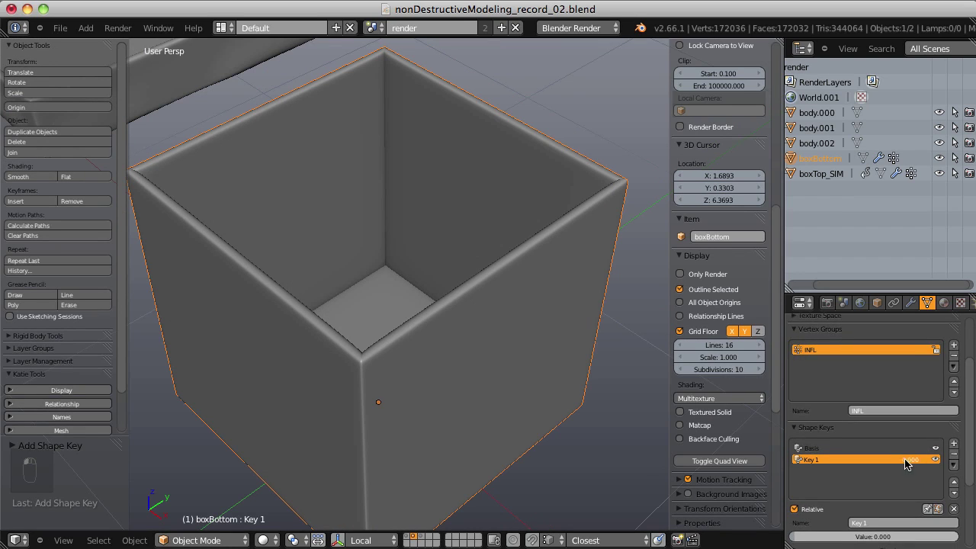
left_click_drag(909, 465, 972, 480)
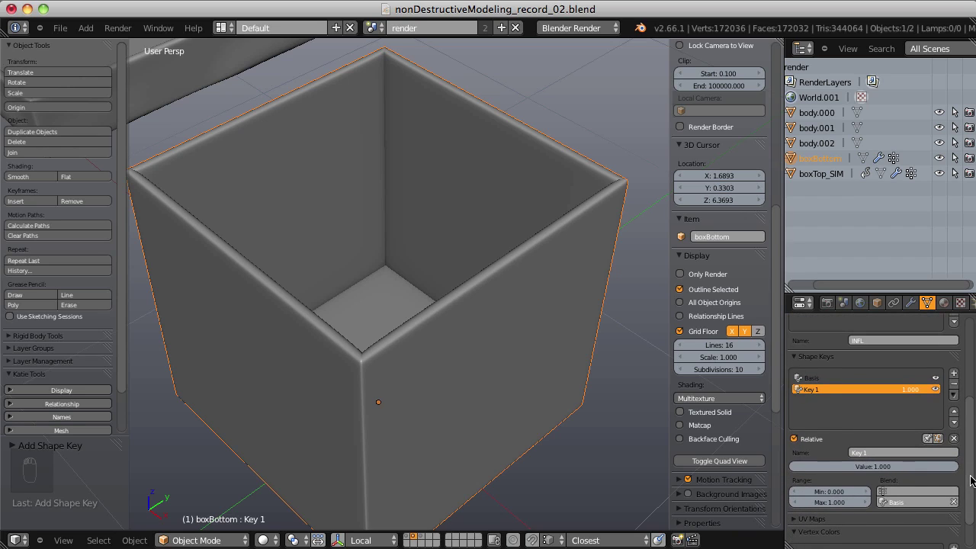
left_click(912, 493)
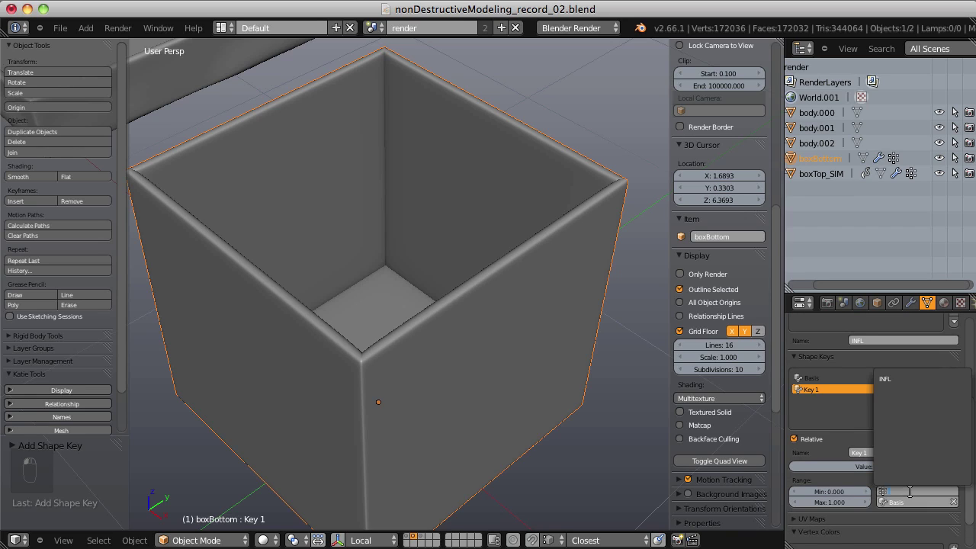
left_click(895, 381)
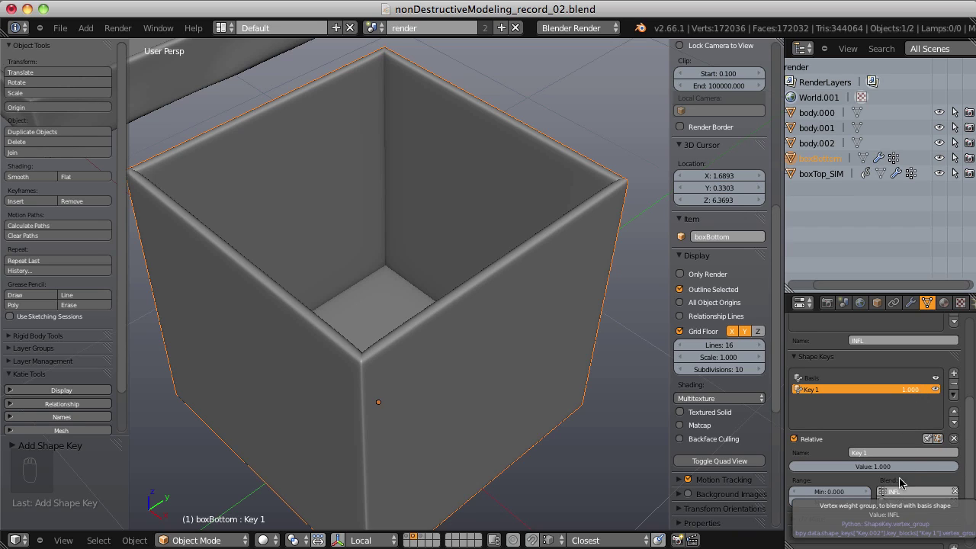
Enter Sculpt Mode and sculpt two diagonal wrinkle strokes across the box's front face
left_click(200, 540)
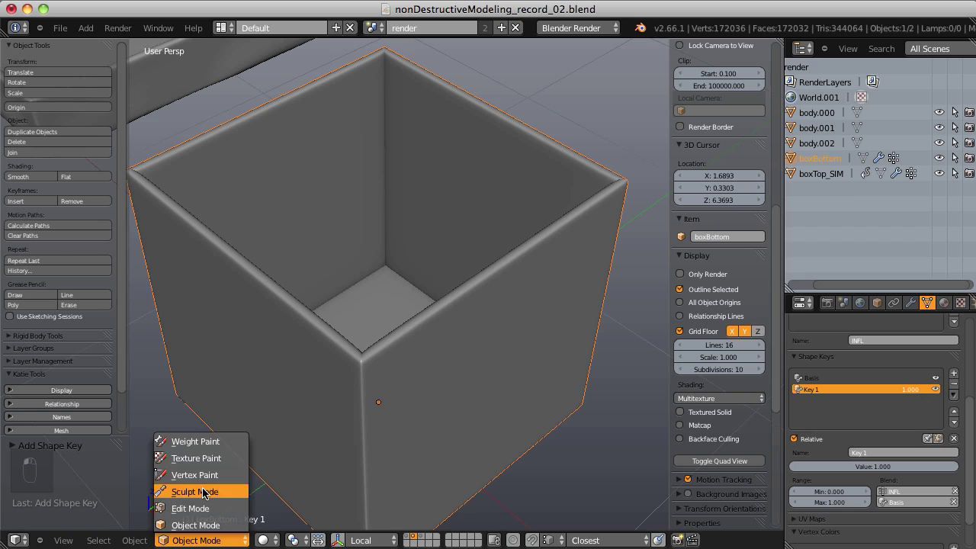
left_click(183, 494)
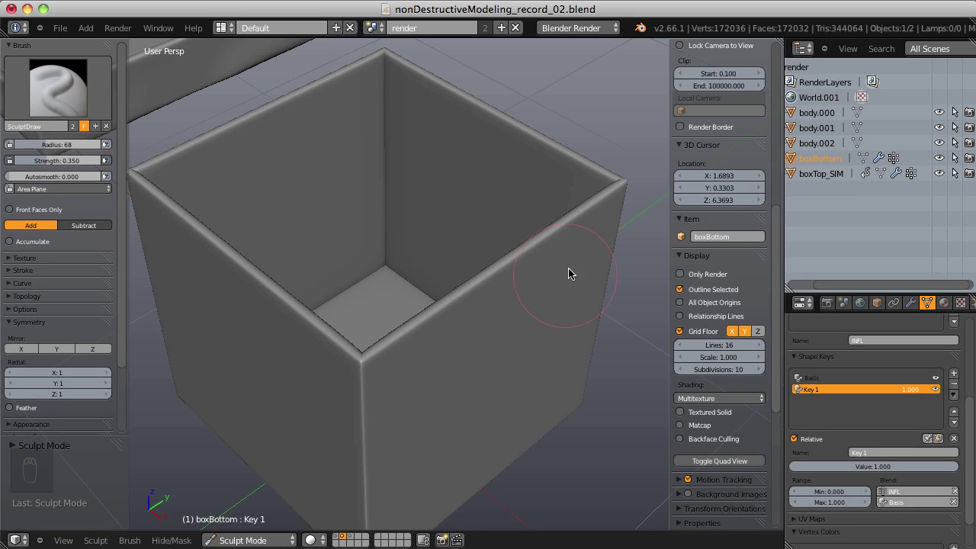
middle_click_drag(562, 270, 357, 215)
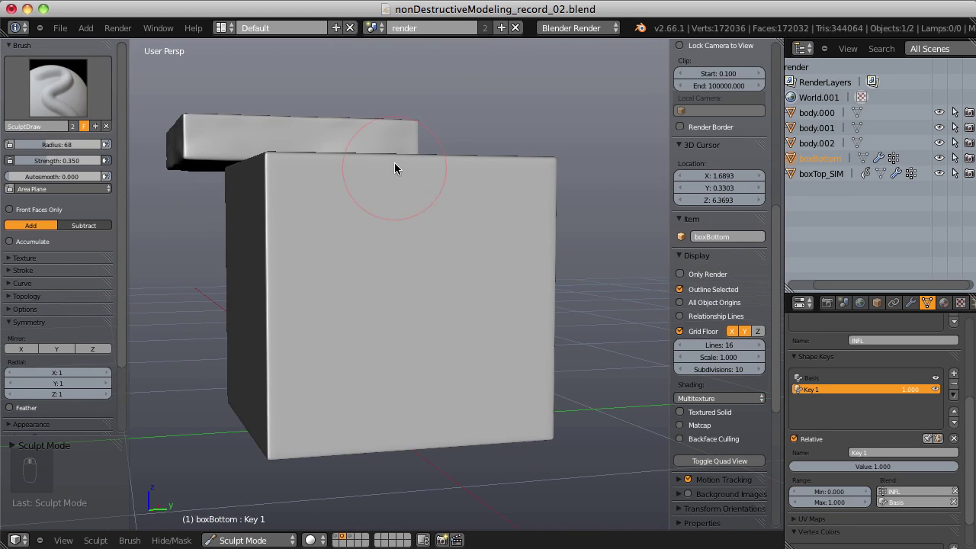
mouse_move(380, 197)
left_mouse_down()
mouse_move(333, 322)
mouse_move(308, 320)
left_mouse_up()
left_click_drag(439, 179, 326, 387)
Shrink the brush radius to 55, then 47, and sculpt finer wrinkles on the front, right side and inner wall
key("f")
left_click(359, 293)
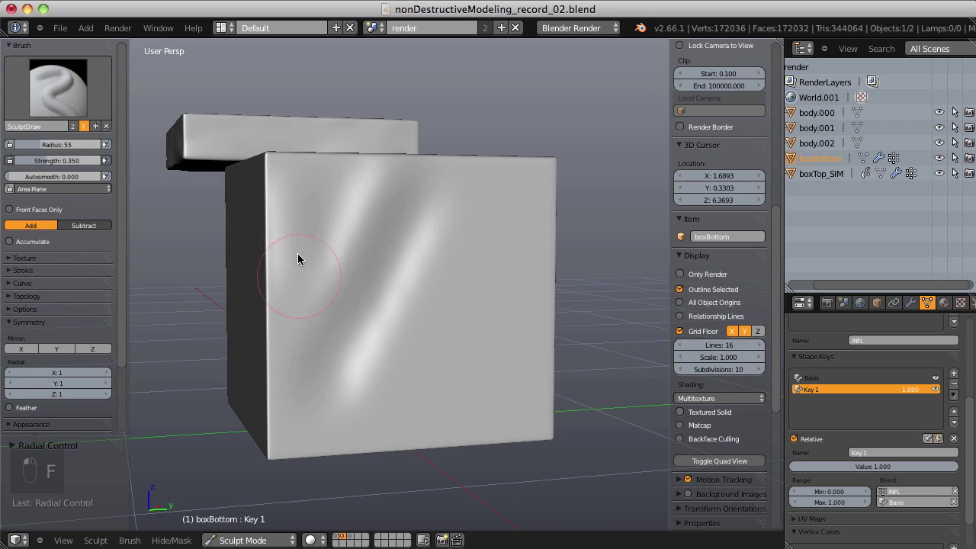
key("f")
left_click(308, 200)
mouse_move(345, 176)
left_mouse_down()
mouse_move(322, 318)
mouse_move(304, 322)
left_mouse_up()
middle_click_drag(457, 279, 429, 222)
mouse_move(472, 419)
left_mouse_down()
mouse_move(456, 172)
mouse_move(489, 291)
mouse_move(478, 313)
mouse_move(397, 327)
left_mouse_up()
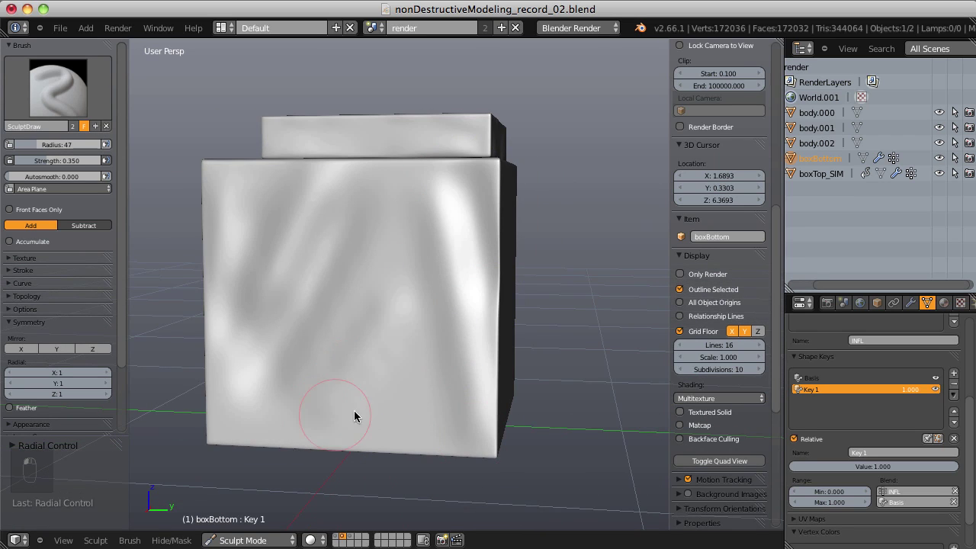
middle_click_drag(453, 343, 304, 300)
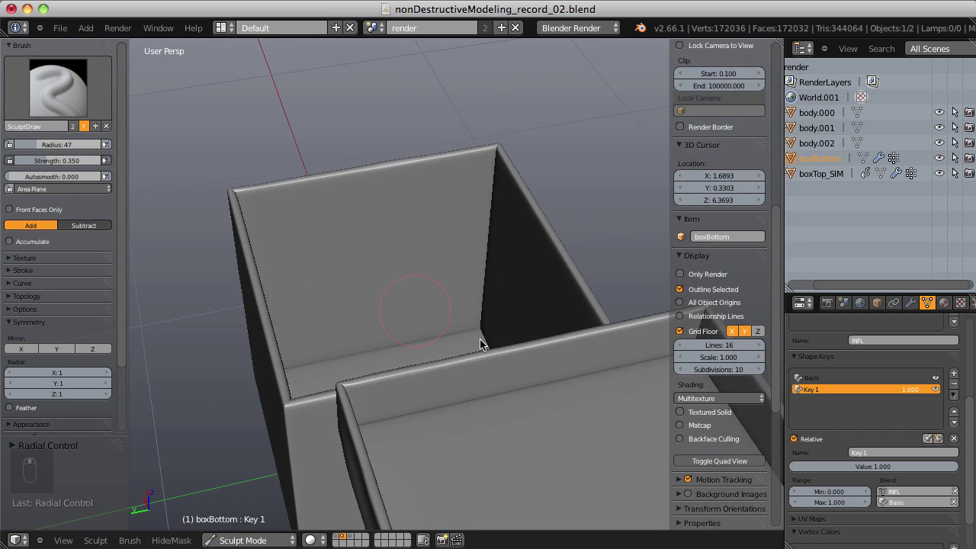
left_click_drag(473, 315, 447, 257)
Clear INFL from Key 1's Blend field so the shape affects the whole box
left_click(954, 492)
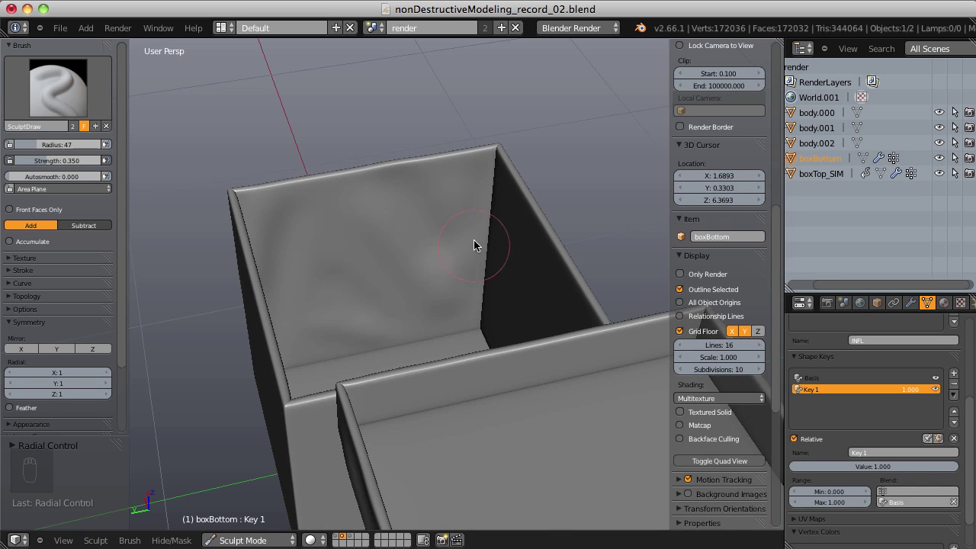
mouse_move(468, 253)
middle_mouse_down()
mouse_move(521, 290)
mouse_move(442, 283)
mouse_move(599, 266)
mouse_move(500, 220)
mouse_move(495, 255)
mouse_move(404, 274)
mouse_move(433, 282)
mouse_move(308, 304)
mouse_move(274, 211)
middle_mouse_up()
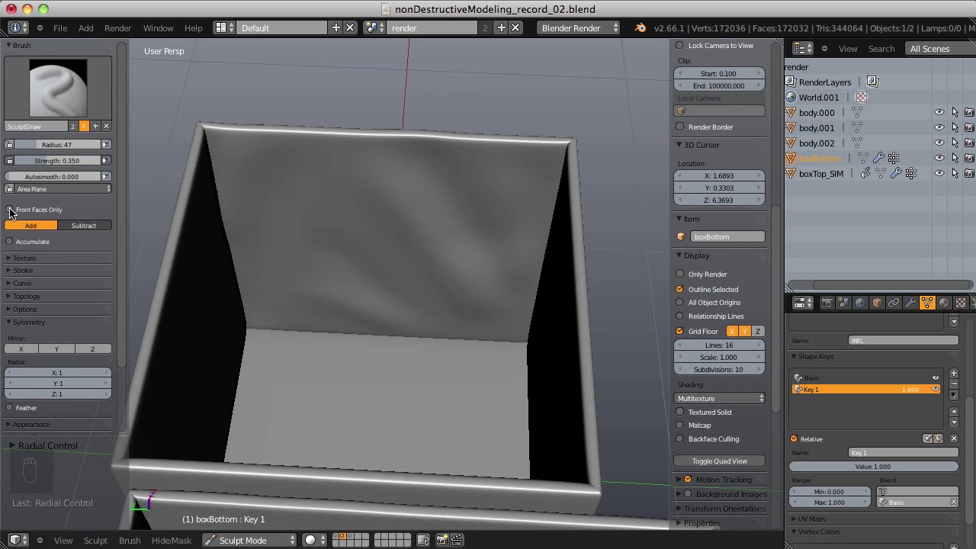
scroll(332, 283, "down", 5)
mouse_move(483, 244)
middle_mouse_down()
mouse_move(511, 261)
mouse_move(468, 239)
mouse_move(516, 197)
mouse_move(491, 242)
middle_mouse_up()
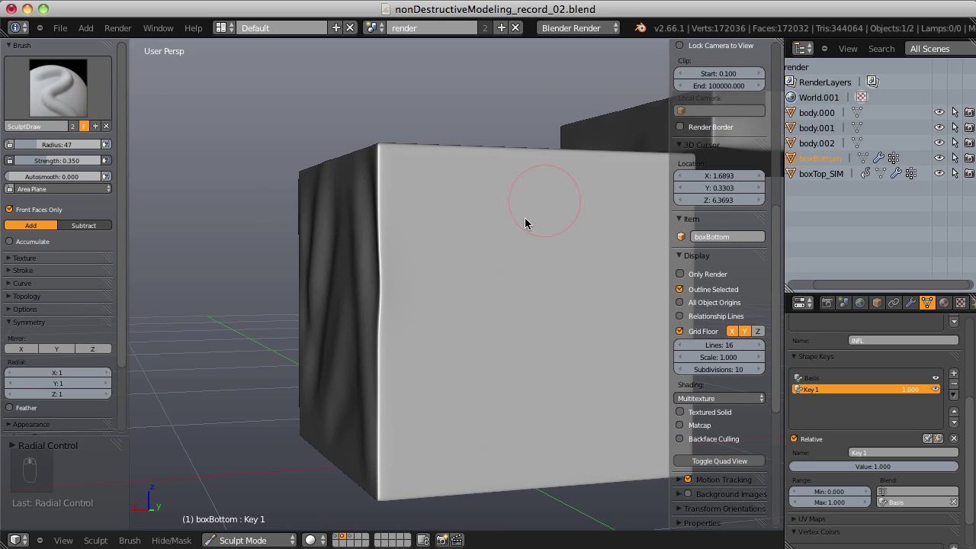
Enlarge the brush radius to 78, sculpt a dab on the box's left edge, and turn off Front Faces Only
key("f")
left_click(447, 266)
middle_click_drag(447, 267, 371, 234)
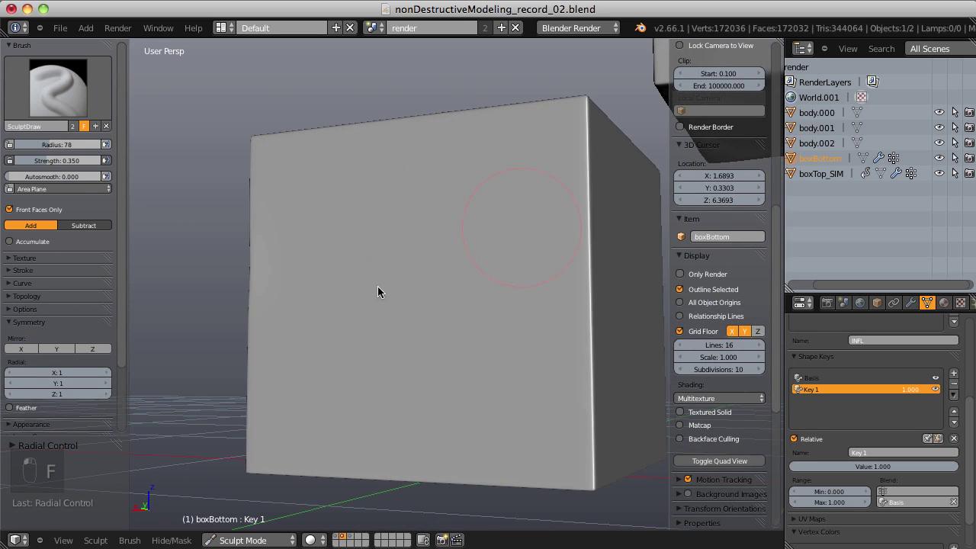
middle_click_drag(427, 285, 600, 181)
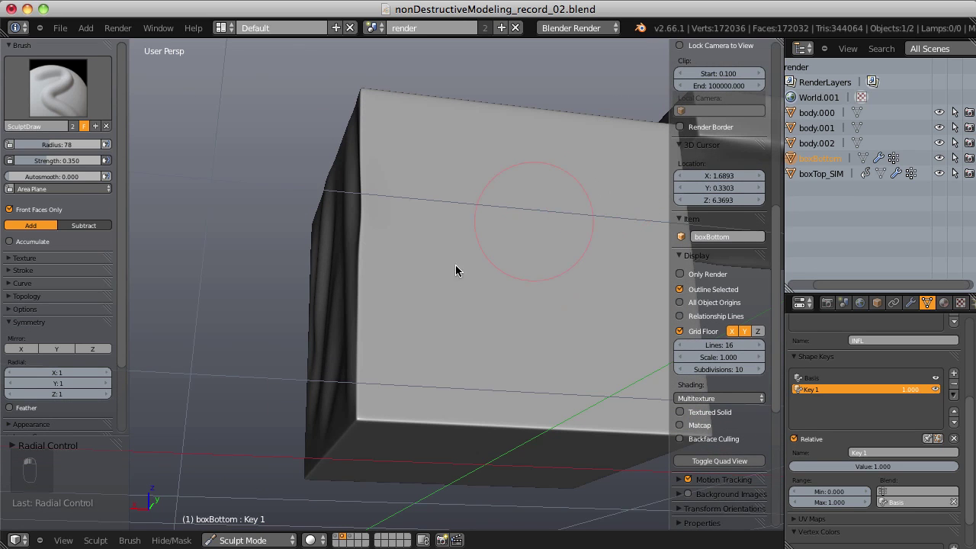
mouse_move(350, 248)
middle_mouse_down()
mouse_move(525, 277)
mouse_move(429, 301)
mouse_move(482, 335)
middle_mouse_up()
left_click(277, 349)
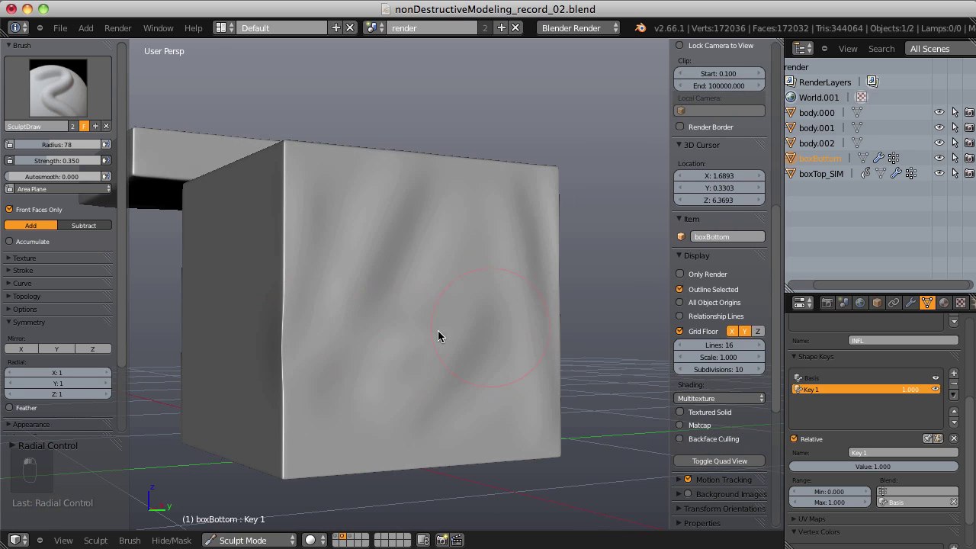
middle_click_drag(465, 280, 409, 270)
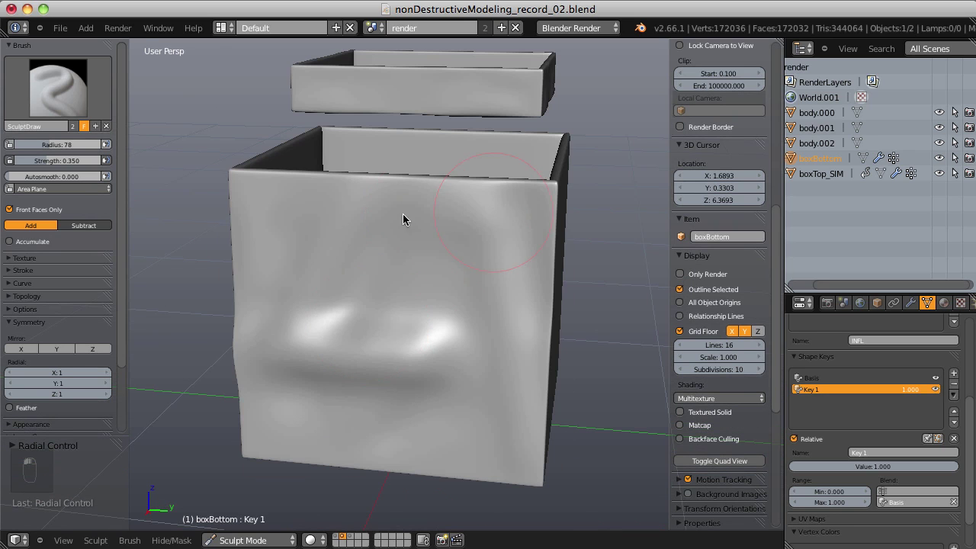
middle_click_drag(383, 231, 303, 237)
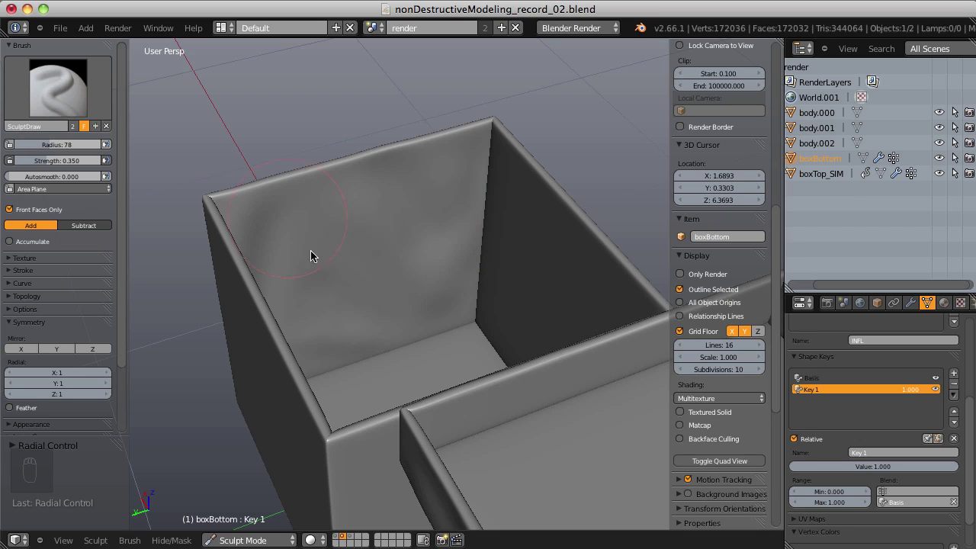
middle_click_drag(384, 268, 475, 284)
left_click(38, 210)
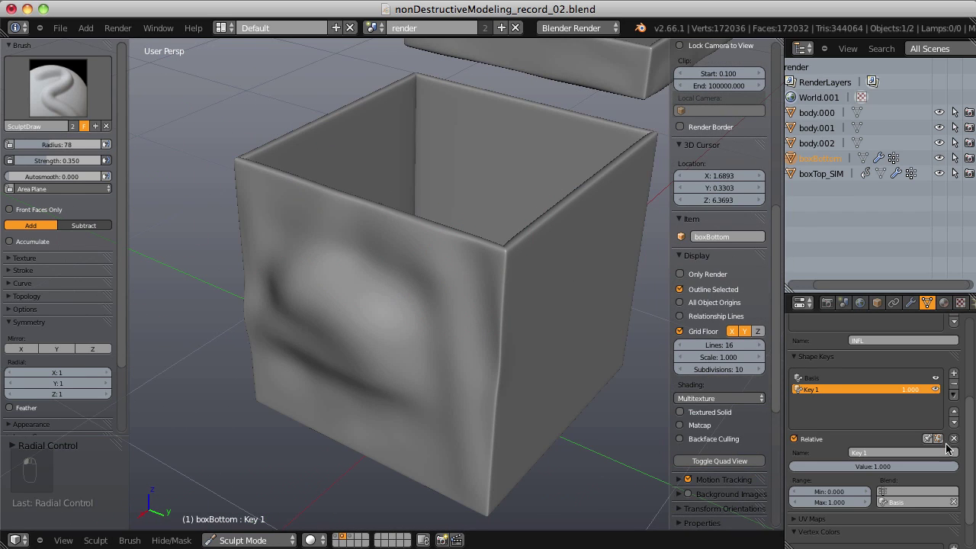
Set Key 1's Blend vertex group back to INFL and inspect the box from above
left_click(915, 491)
left_click(911, 375)
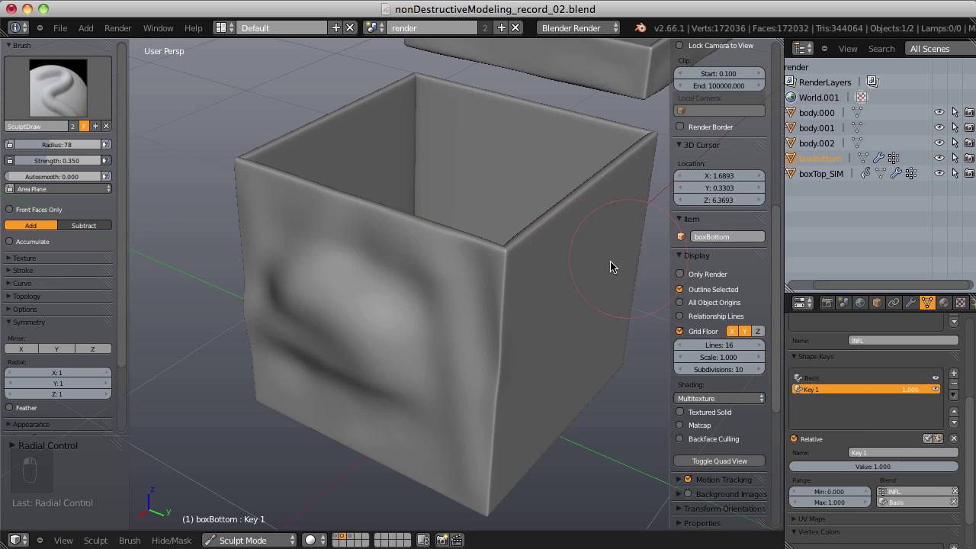
mouse_move(592, 266)
middle_mouse_down()
mouse_move(268, 290)
mouse_move(227, 329)
mouse_move(264, 322)
mouse_move(444, 335)
mouse_move(540, 311)
mouse_move(536, 263)
mouse_move(462, 275)
mouse_move(514, 257)
mouse_move(527, 268)
mouse_move(427, 294)
mouse_move(443, 232)
middle_mouse_up()
middle_click_drag(500, 224, 531, 251)
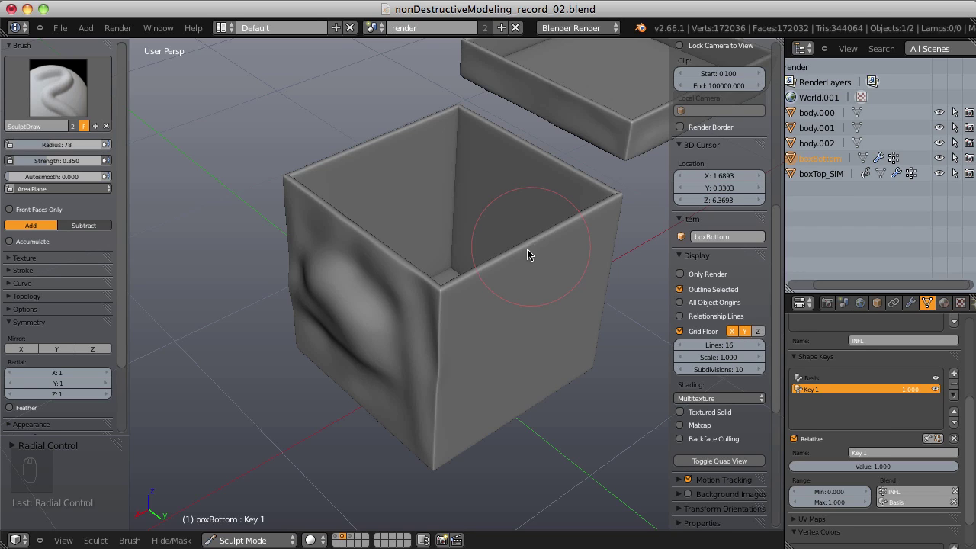
Return to Object Mode and show the layer holding the alien characters
left_click(282, 542)
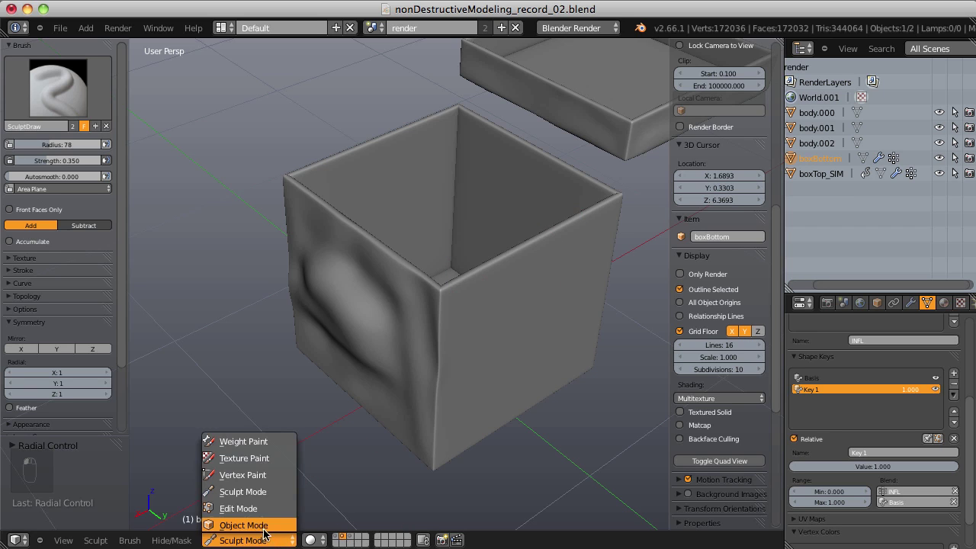
left_click(264, 526)
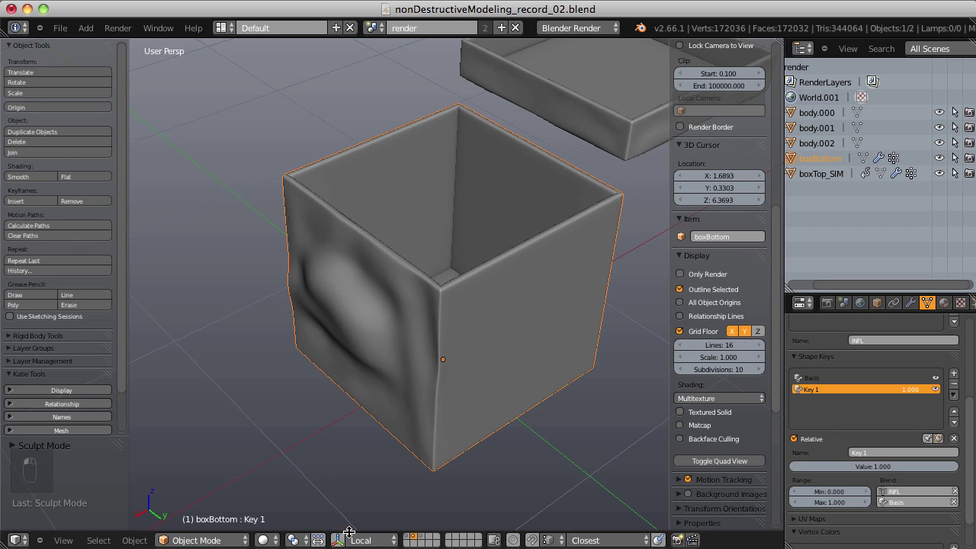
left_click(418, 540)
middle_click_drag(413, 298, 501, 190)
Save an incremented copy as nonDestructiveModeling_record_03.blend
scroll(449, 173, "down", 5)
scroll(513, 174, "up", 3)
key("ctrl+alt+s")
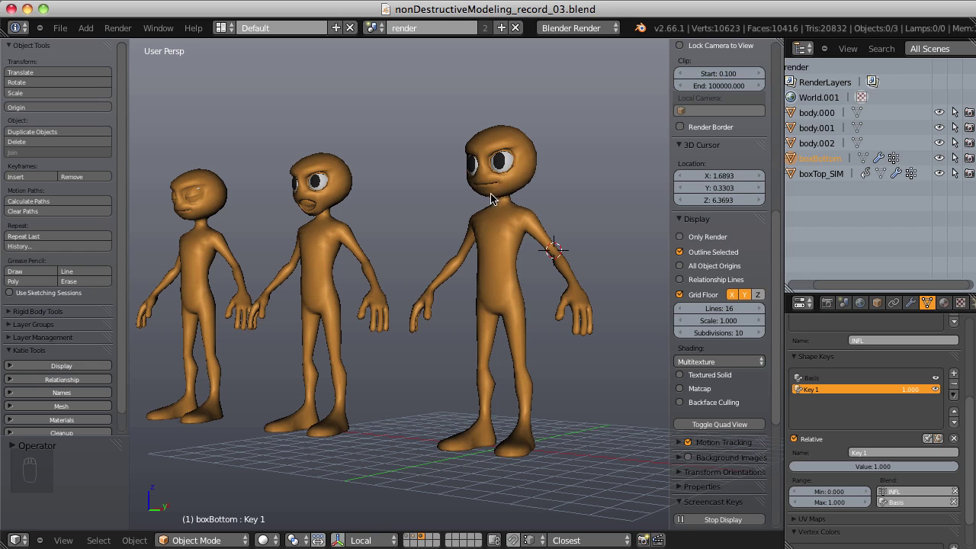
Select body.002, deselect all, then select the middle character body.000
middle_click_drag(473, 208, 448, 191)
scroll(447, 185, "up", 4)
right_click(476, 88)
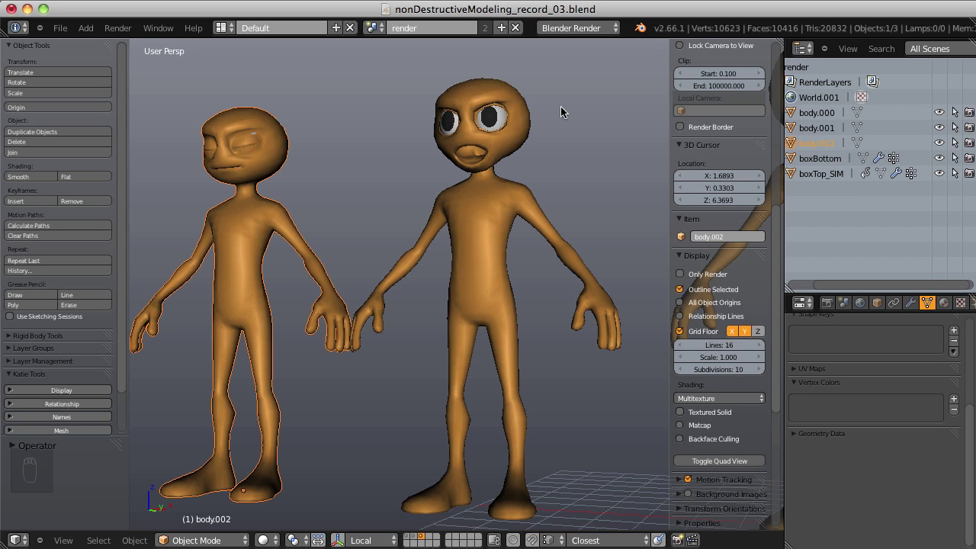
middle_click_drag(552, 191, 499, 183)
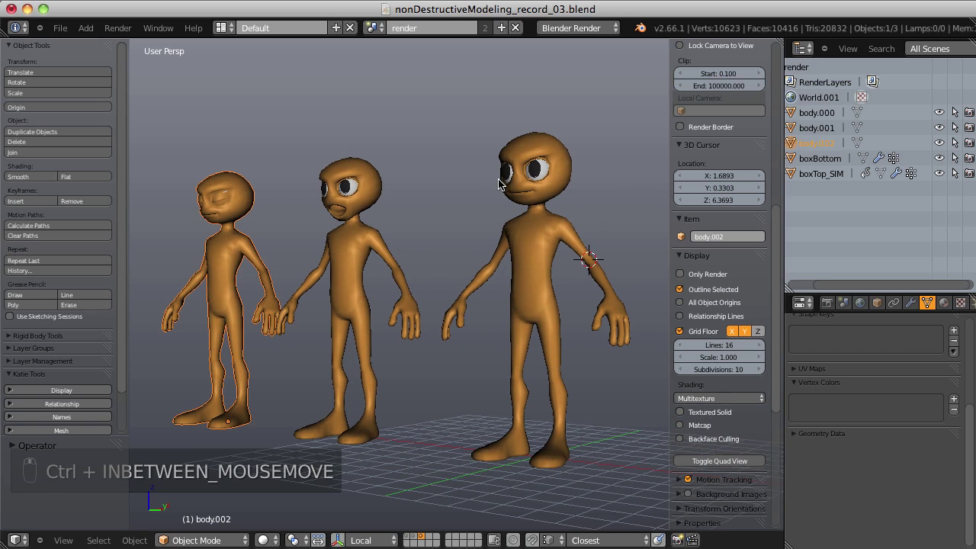
key("a")
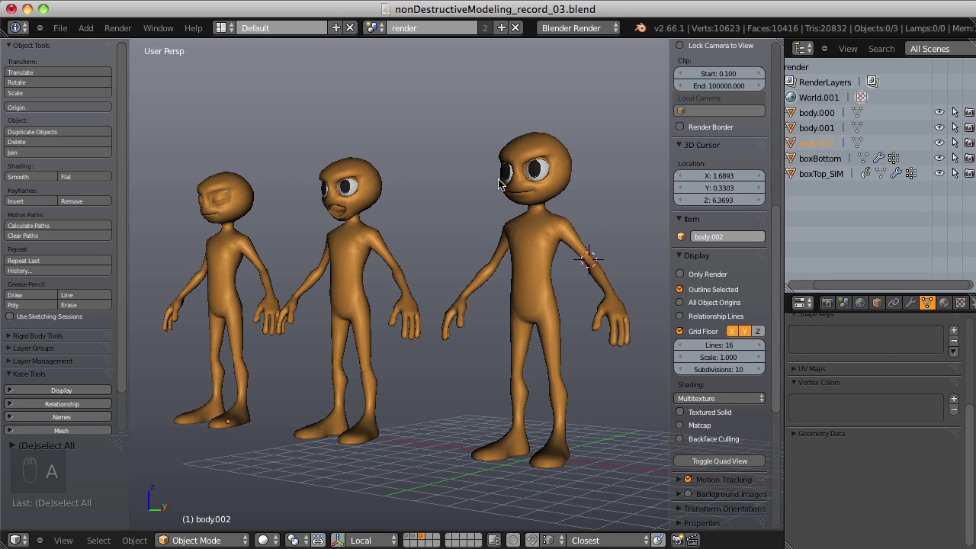
right_click(348, 168)
right_click(218, 178)
right_click(351, 162)
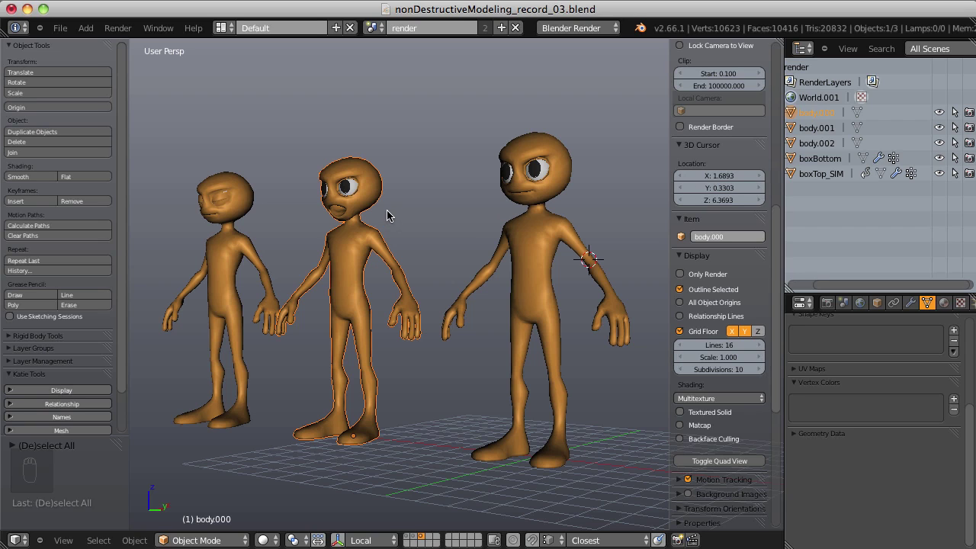
Select the tall right character body.001, showing its fix_head and Key 4 shape keys
right_click(559, 193)
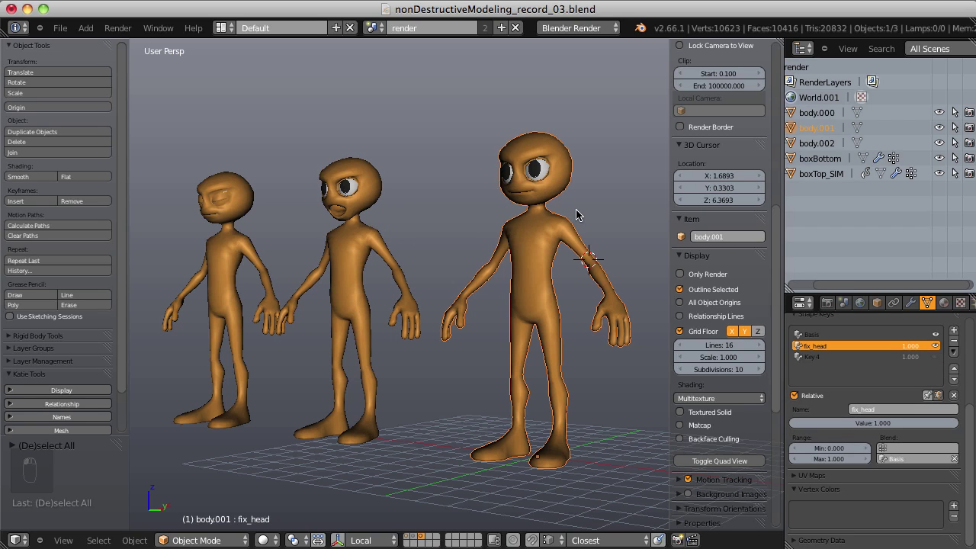
scroll(365, 205, "up", 4)
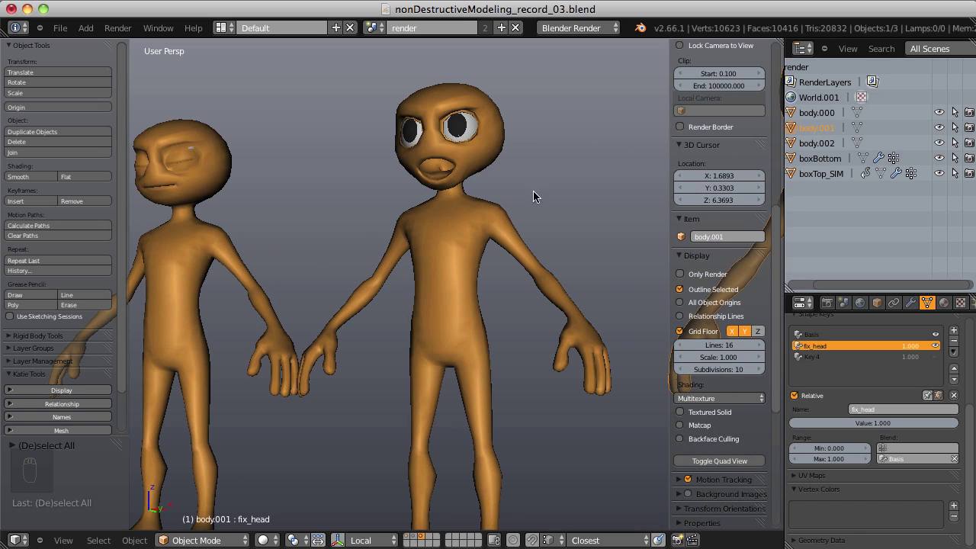
scroll(538, 153, "down", 4)
middle_click_drag(538, 154, 450, 177)
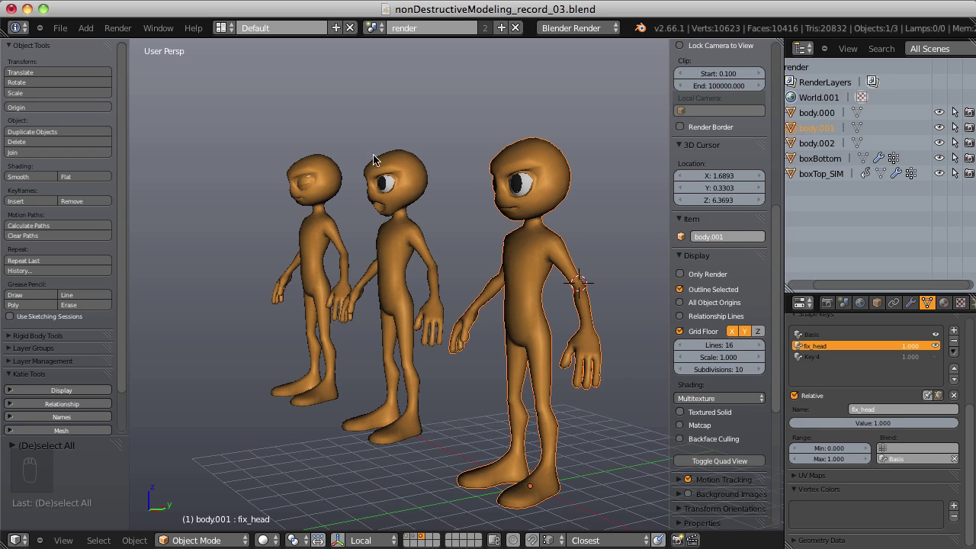
middle_click_drag(476, 113, 488, 157)
scroll(451, 142, "up", 3)
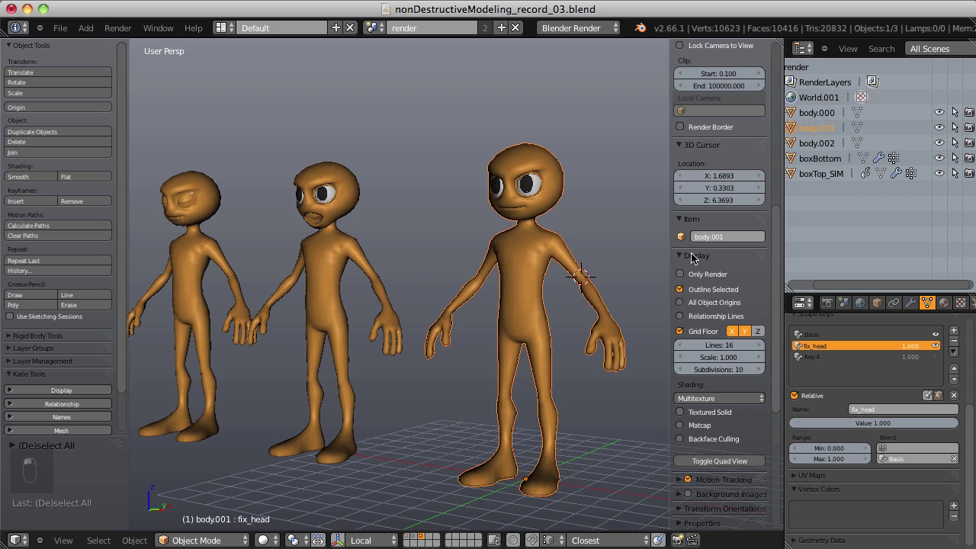
Delete the Key 4 and fix_head shape keys from body.001
left_click(866, 356)
left_click(953, 347)
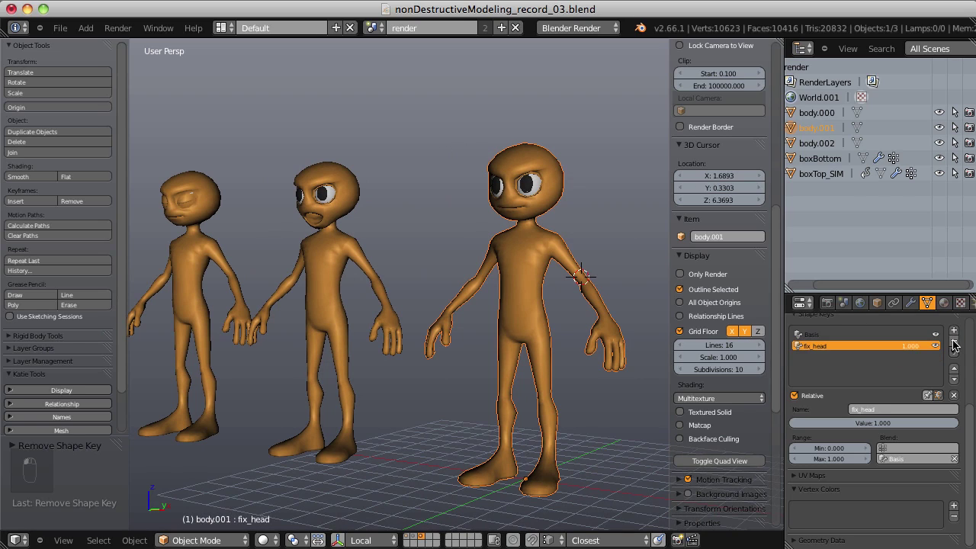
left_click(953, 347)
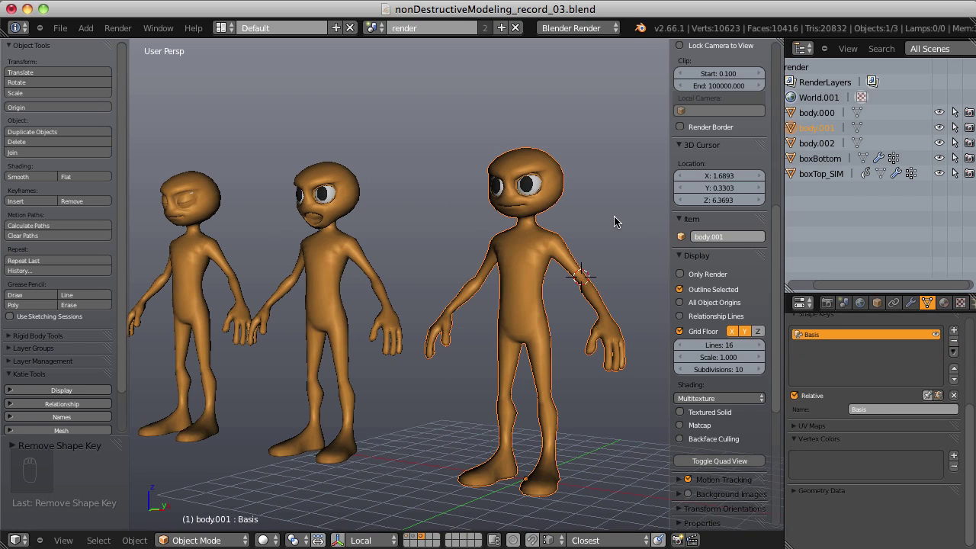
Join the other two aliens into body.001 with Join as Shapes, then select those two aliens
right_click(179, 177)
right_click(331, 171, "shift")
right_click(505, 156, "shift")
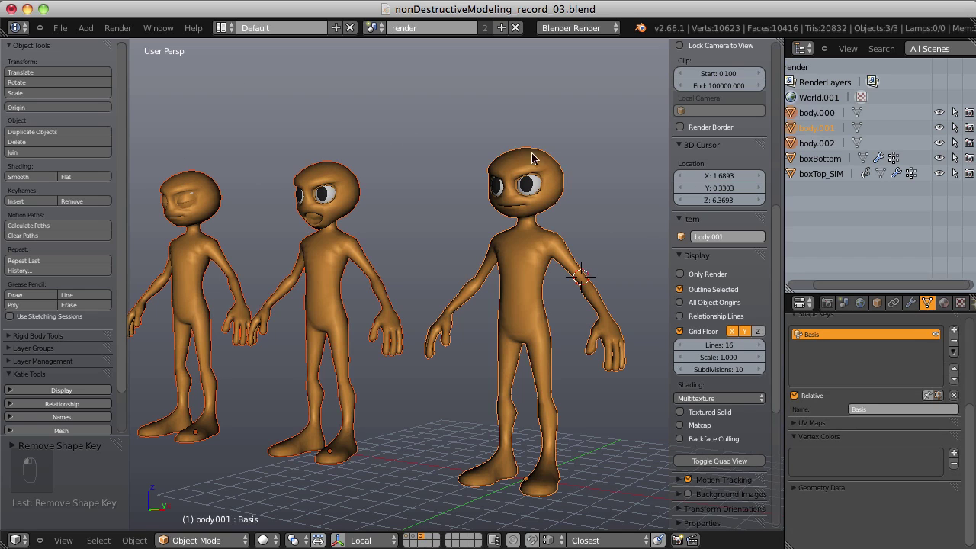
left_click(953, 354)
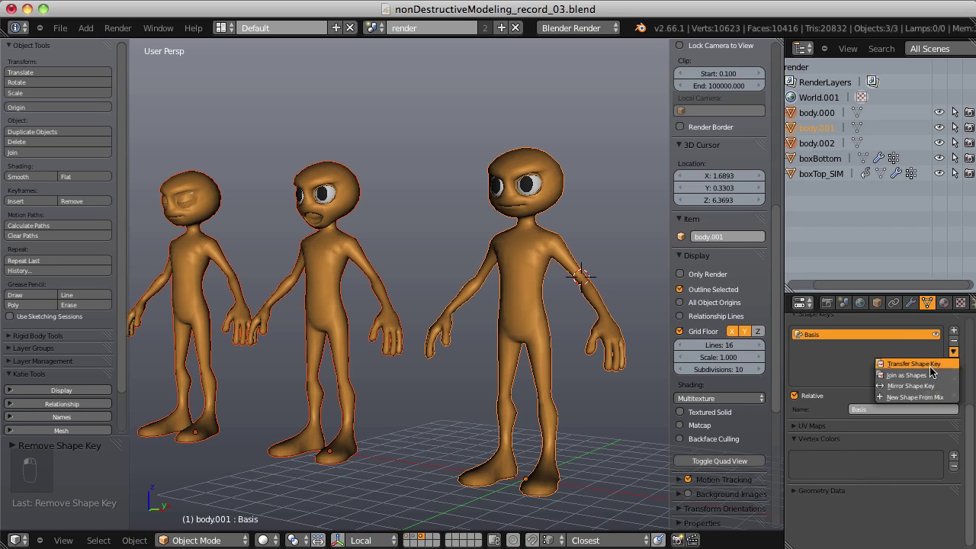
left_click(896, 375)
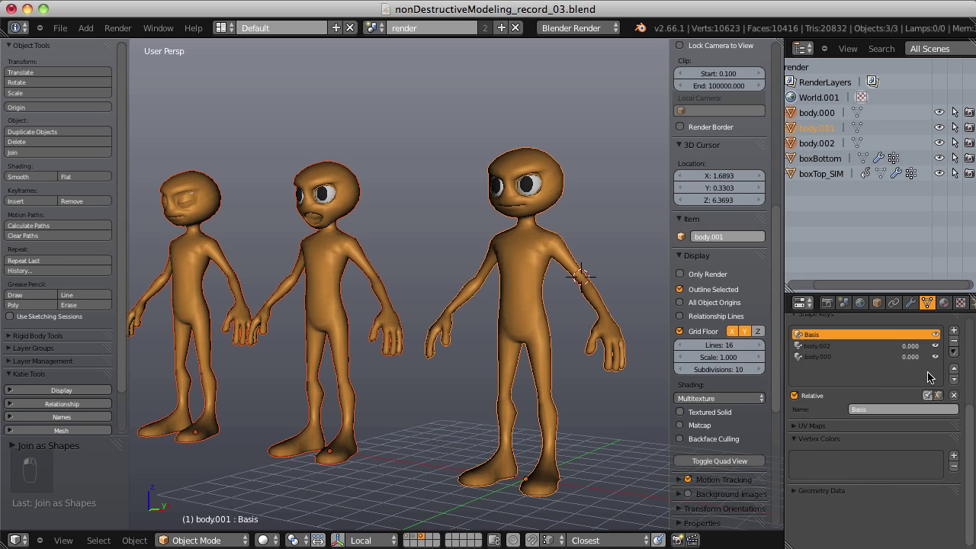
right_click(310, 221)
right_click(221, 218, "shift")
Delete the left and middle aliens and reselect body.001
key("x")
left_click(267, 211)
right_click(556, 165)
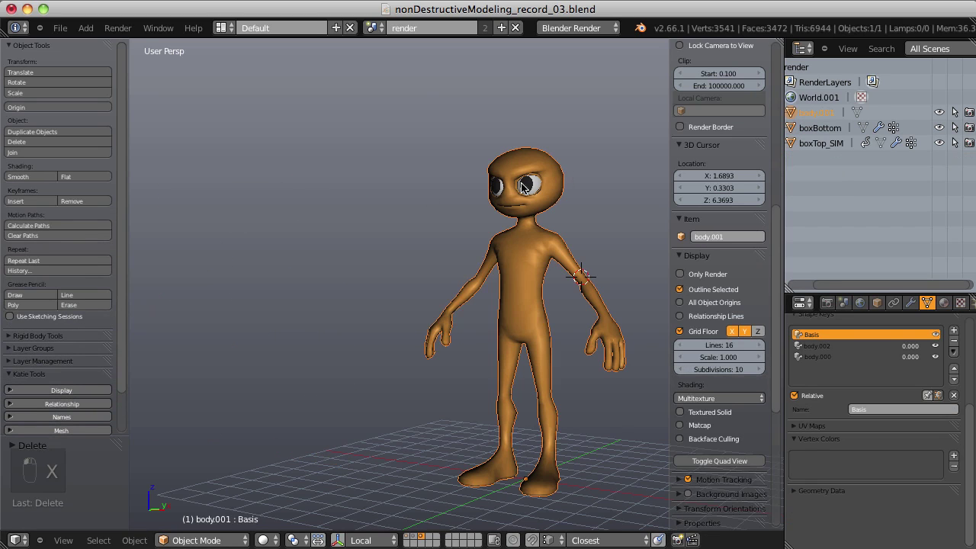
Set the body.002 shape key to 1.000 and rename it eyesClosed
left_click(926, 345)
left_click_drag(896, 347, 959, 349)
left_click(878, 410)
type("dyesCl")
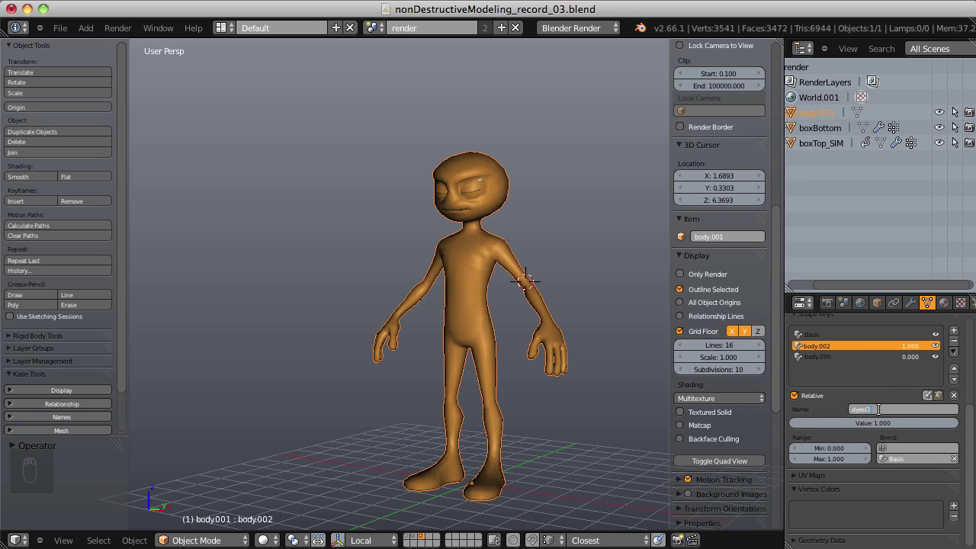
type("o")
key("BackSpace")
key("BackSpace")
key("BackSpace")
key("BackSpace")
key("BackSpace")
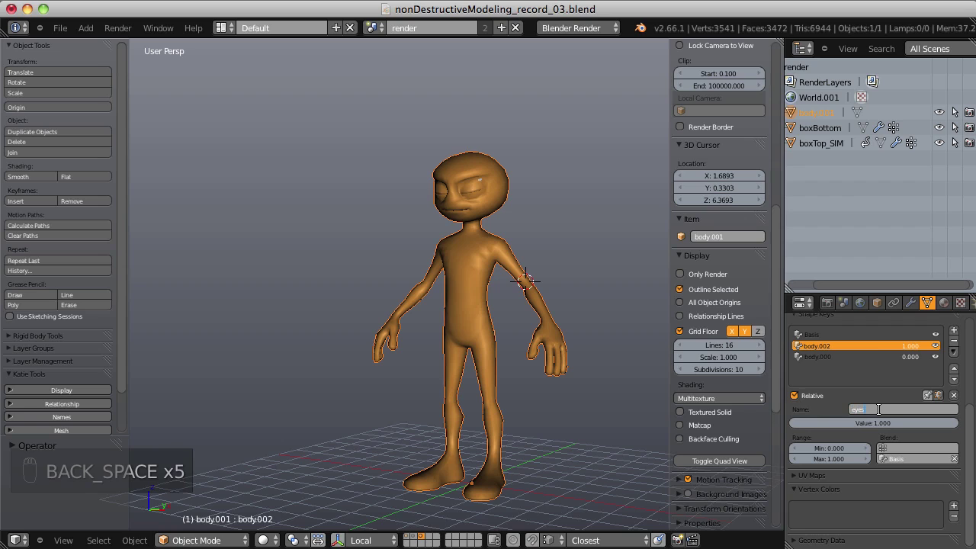
type("ed")
key("Return")
Rename the body.000 shape key to mouthOpen and raise its value to full strength
scroll(872, 425, "up", 3)
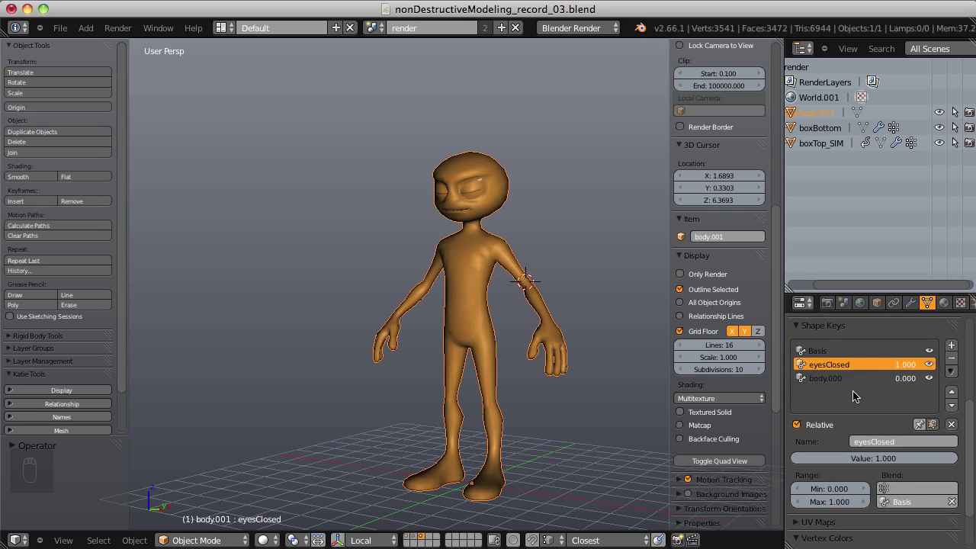
left_click(843, 378)
left_click(886, 441)
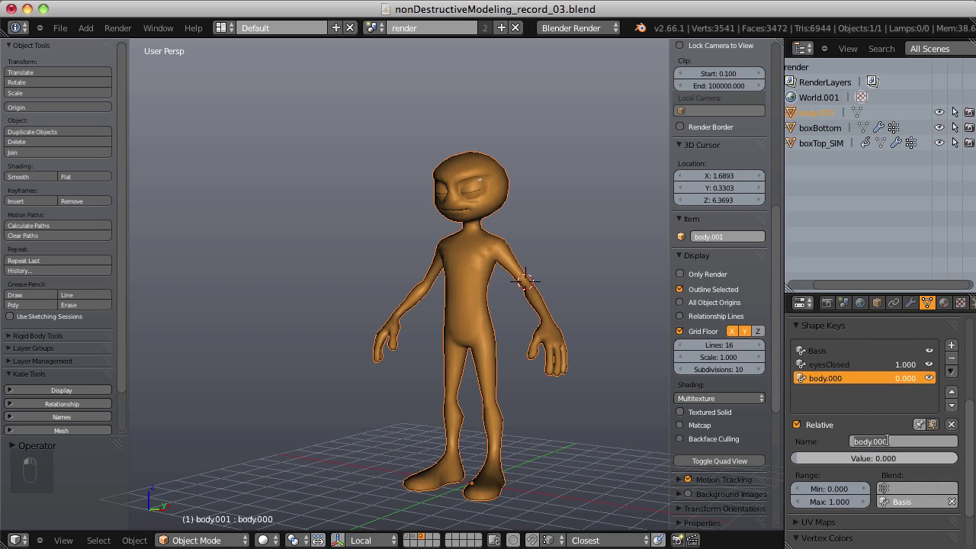
type("mouthOpen")
key("Return")
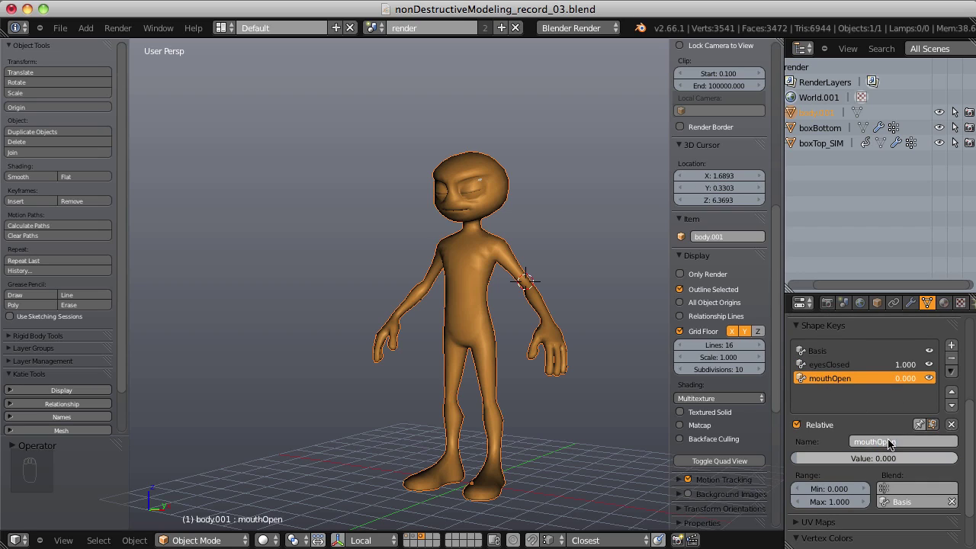
left_click_drag(907, 389, 931, 367)
Toggle the eyesClosed and mouthOpen mutes to check them, leaving mouthOpen muted
left_click(930, 364)
left_click(929, 365)
left_click(929, 378)
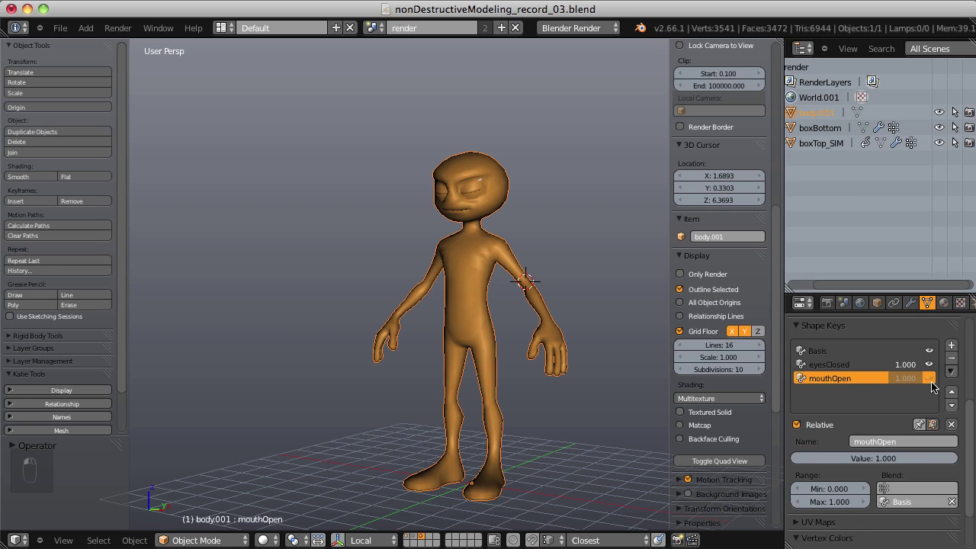
left_click(929, 378)
left_click(930, 378)
left_click(929, 364)
left_click(929, 365)
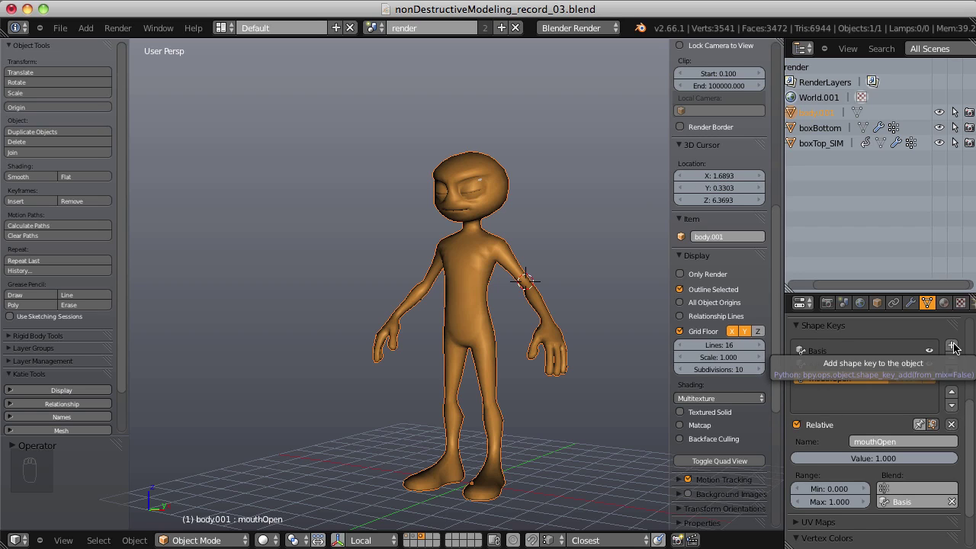
Add a new shape key, move it up to sit below Basis, and name it fixer
left_click(951, 346)
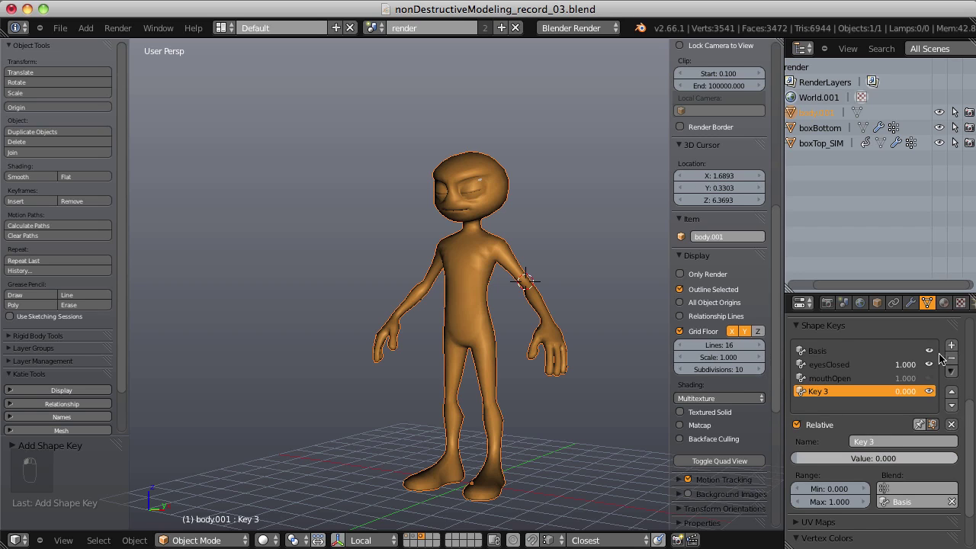
left_click(951, 391)
left_click(951, 392)
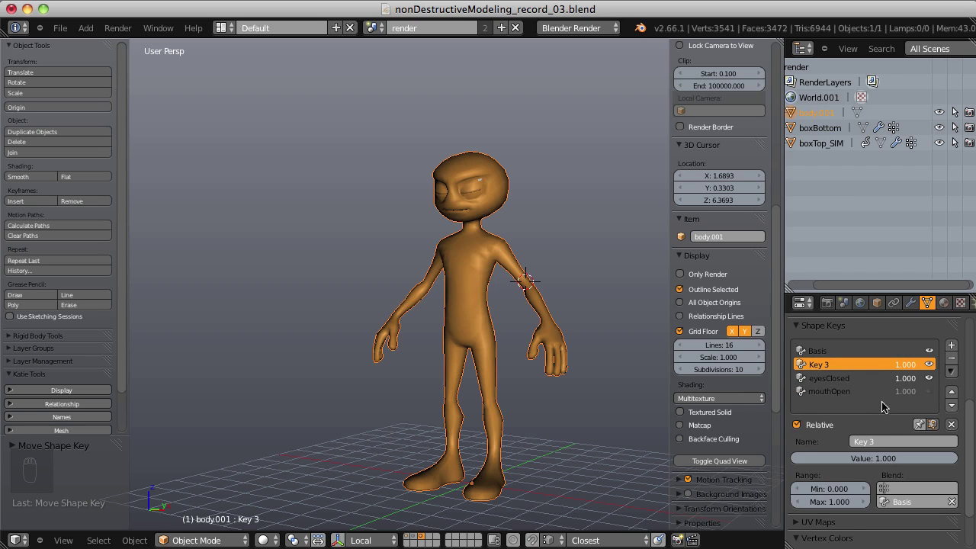
left_click(879, 439)
type("fixerr")
key("Return")
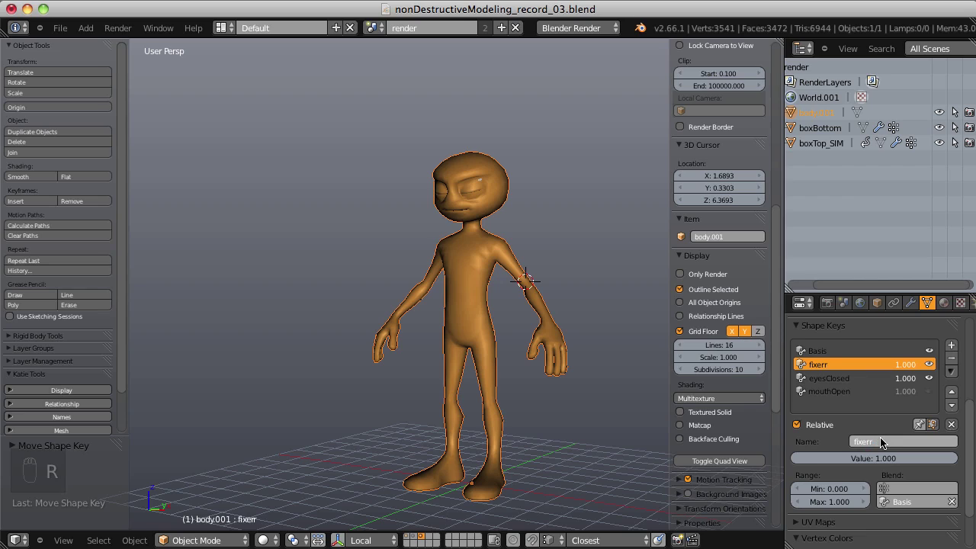
left_click(879, 439)
double_click(879, 441)
key("Return")
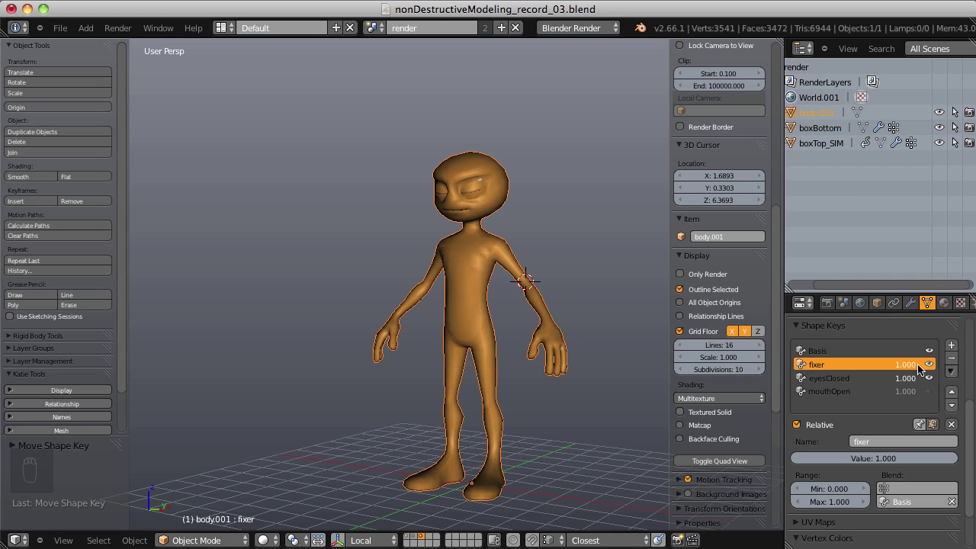
Enter Sculpt Mode and enlarge the sculpt brush radius
left_click(203, 540)
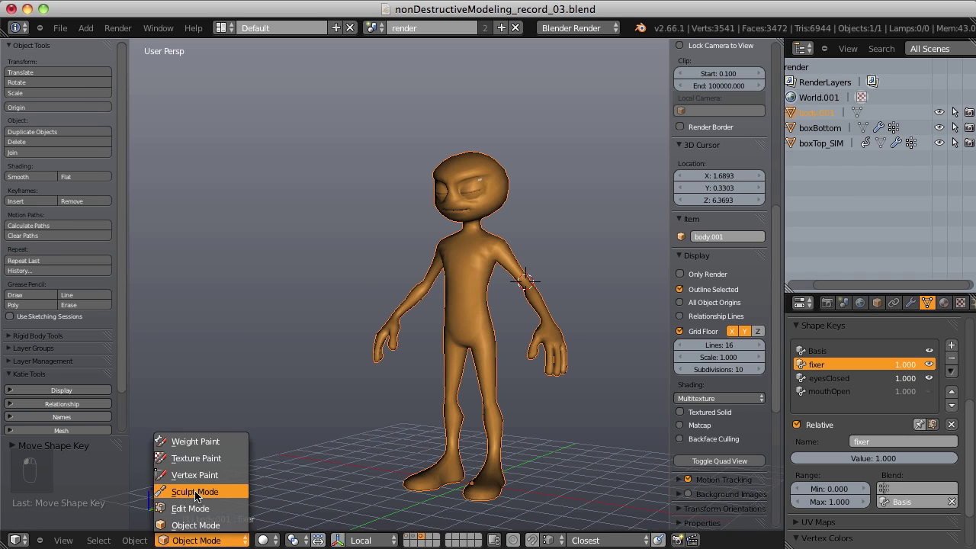
left_click(195, 490)
scroll(470, 239, "up", 4)
key("f")
left_click(488, 279)
middle_click_drag(487, 279, 467, 279, "shift")
Use the Inflate/Deflate brush with X mirror at strength 0.538 on the alien's body
key("i")
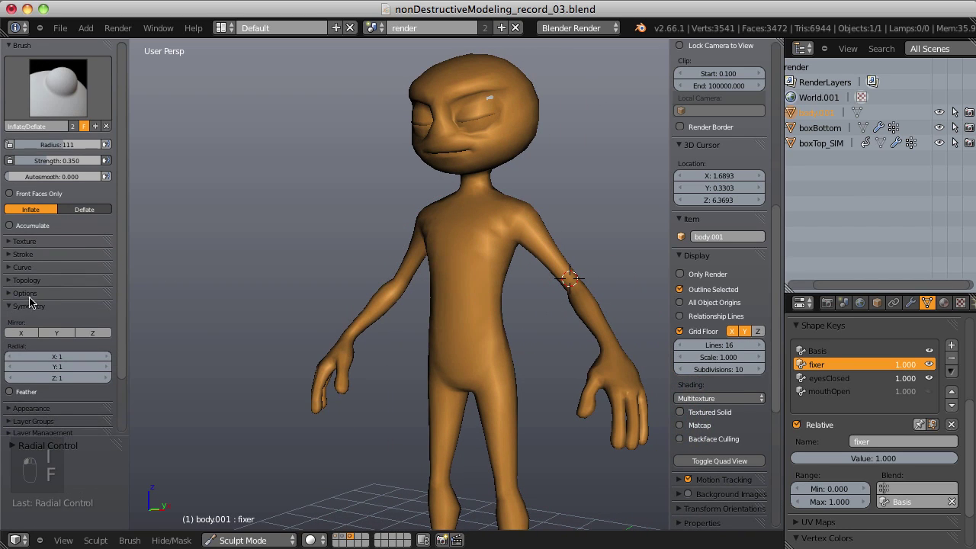
left_click(21, 333)
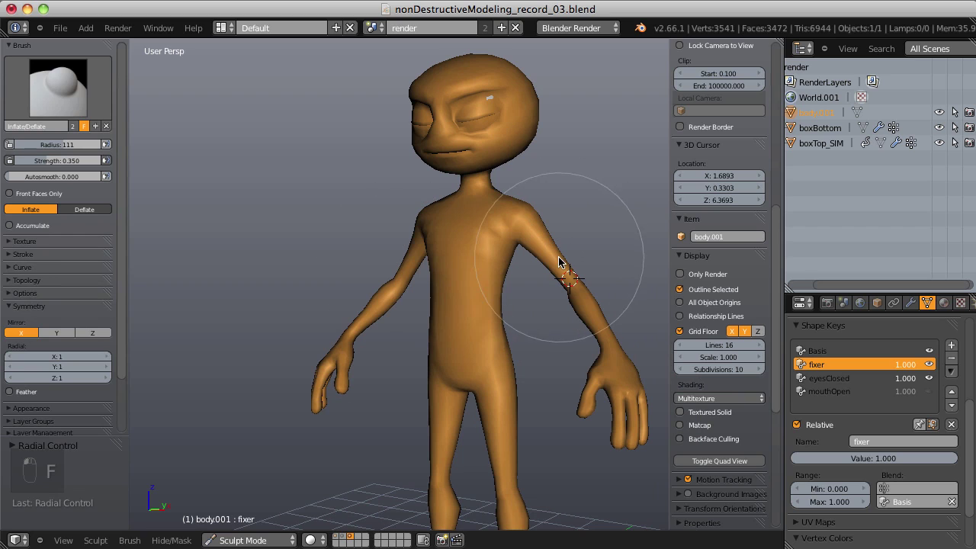
key("shift+f")
left_click(464, 296)
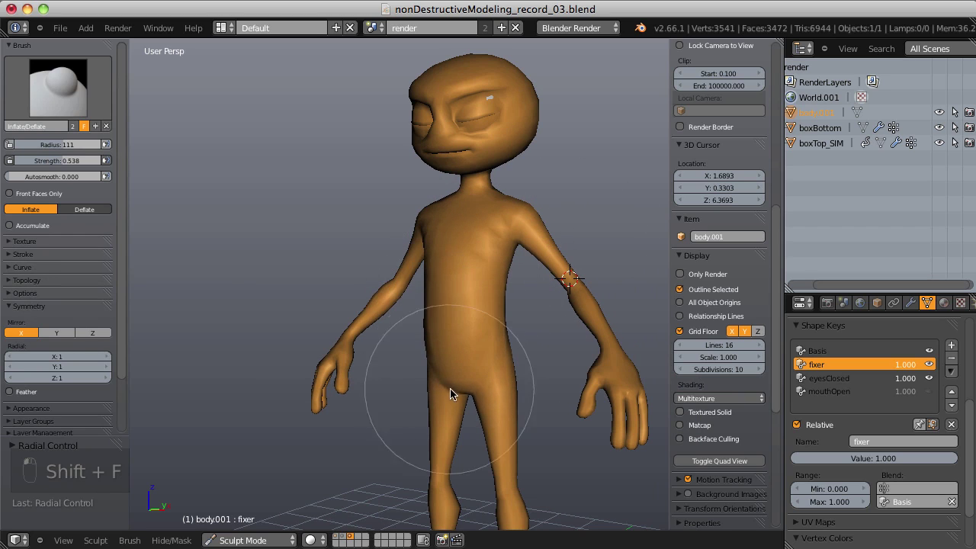
middle_click_drag(442, 392, 478, 282, "shift")
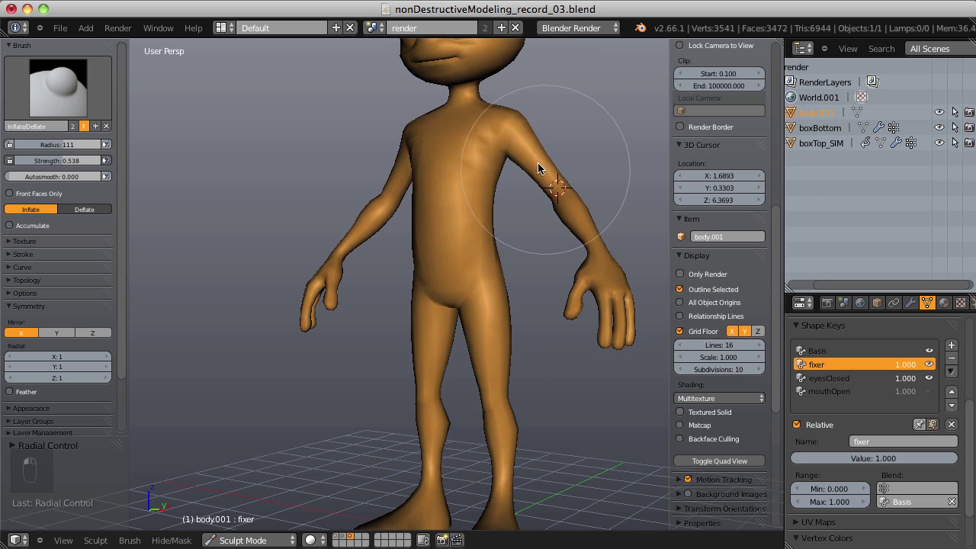
mouse_move(523, 109)
middle_mouse_down("shift")
mouse_move(495, 266)
mouse_move(526, 301)
middle_mouse_up("shift")
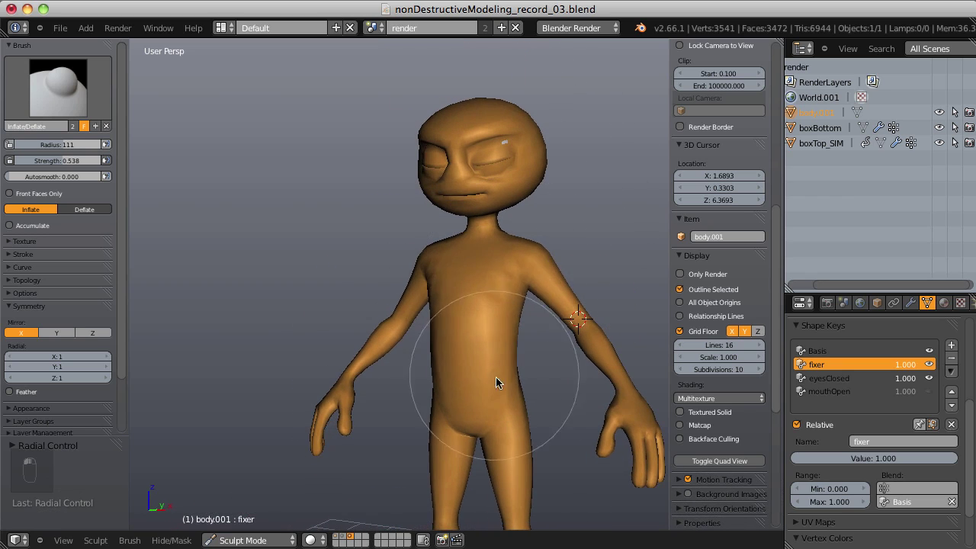
mouse_move(499, 386)
middle_mouse_down()
mouse_move(496, 294)
mouse_move(368, 327)
mouse_move(377, 327)
mouse_move(316, 331)
middle_mouse_up()
mouse_move(374, 309)
middle_mouse_down()
mouse_move(431, 278)
mouse_move(473, 275)
middle_mouse_up()
Toggle the fixer shape key off and on to compare the bloated body, leaving it on
left_click(929, 365)
left_click(928, 364)
left_click(929, 365)
left_click(929, 364)
left_click(929, 365)
left_click(928, 364)
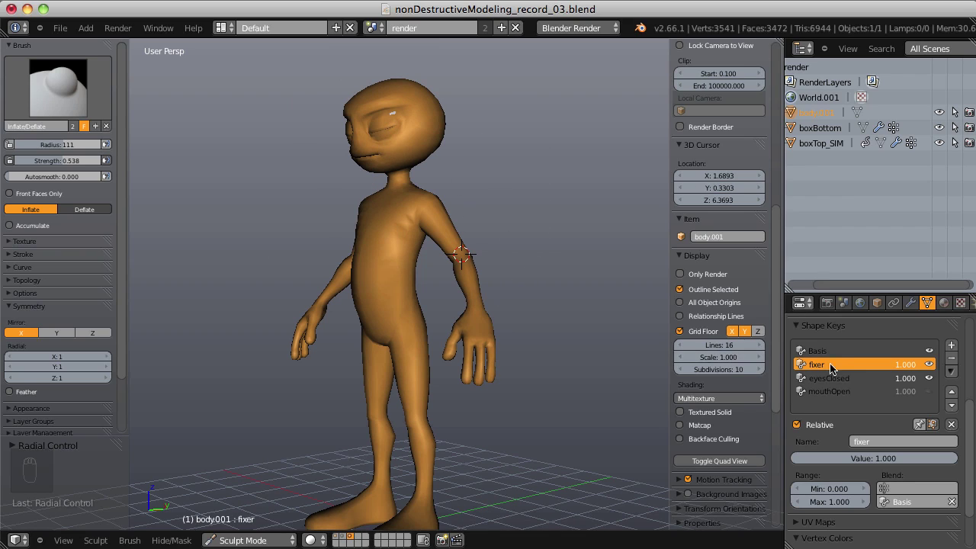
Check the mouthOpen and eyesClosed keys, ending with mouthOpen switched back on
left_click(930, 391)
left_click(930, 391)
left_click(929, 378)
left_click(929, 378)
left_click(930, 391)
scroll(429, 271, "down", 2)
Switch back to Object Mode and view the bloated alien head-on
left_click(227, 539)
left_click(222, 523)
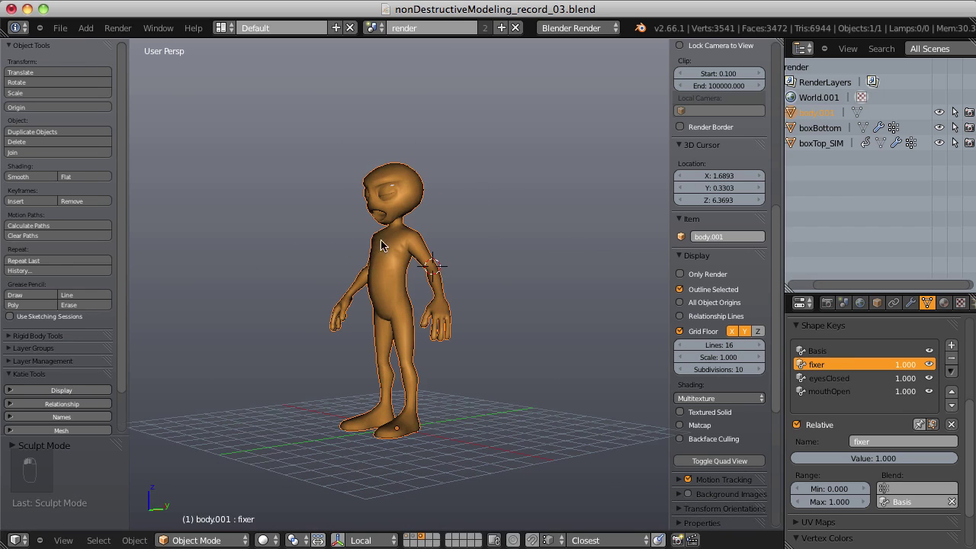
middle_click_drag(381, 251, 453, 272)
scroll(447, 265, "up", 3)
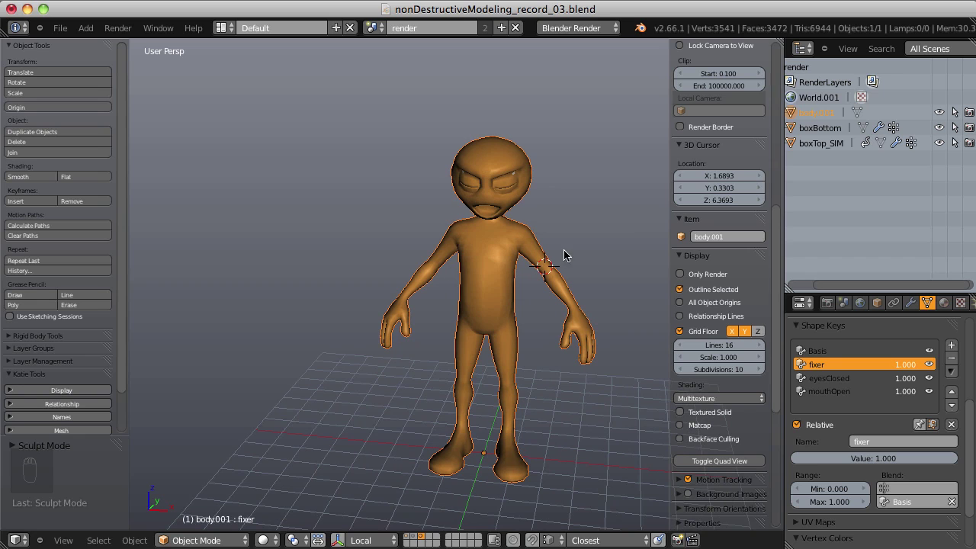
key("ctrl+z")
key("ctrl+z")
Duplicate the alien twice so three copies stand side by side
key("shift+d")
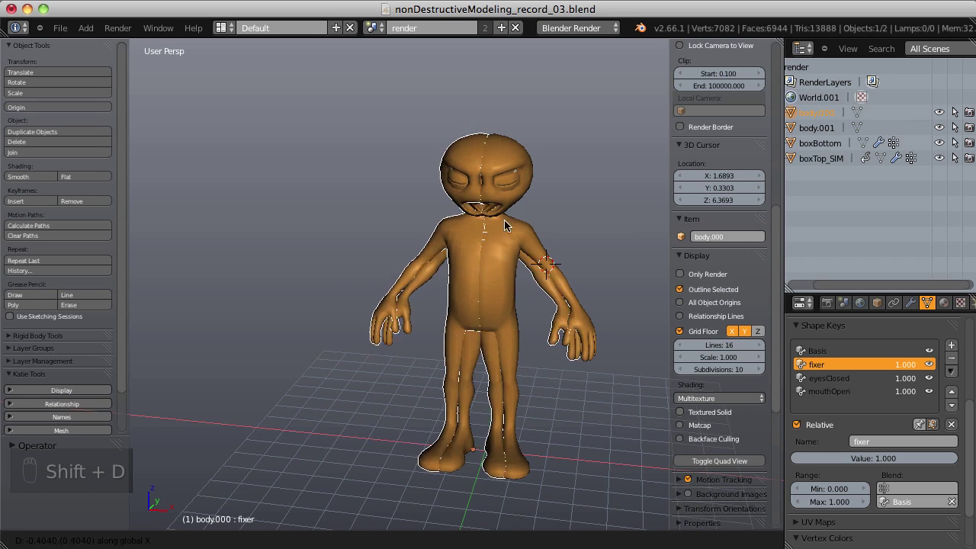
left_click(320, 218)
middle_click_drag(320, 218, 425, 210, "shift")
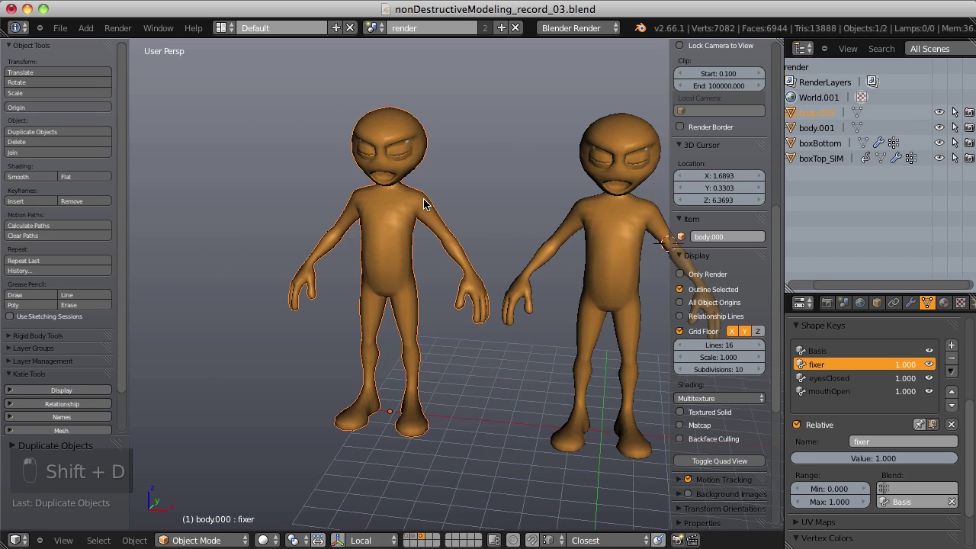
key("shift+d")
left_click(273, 212)
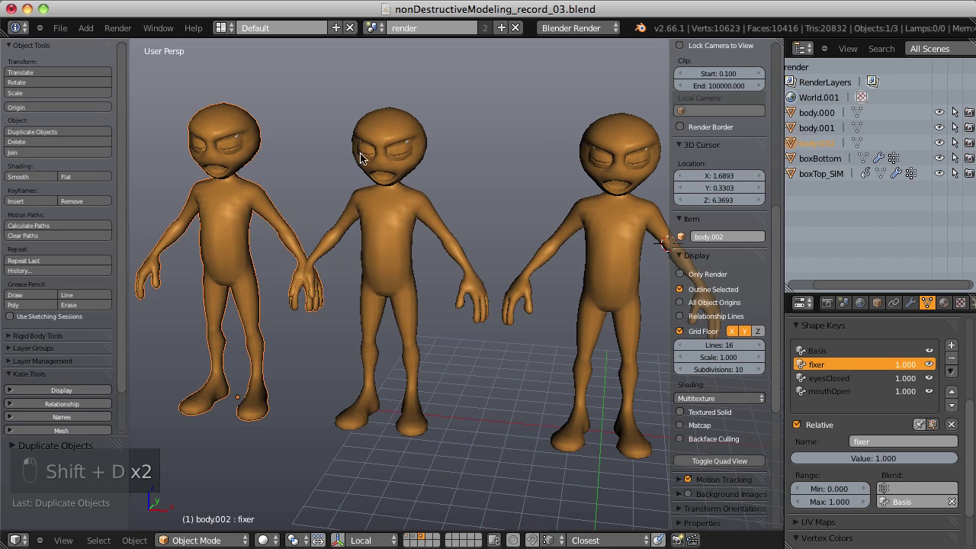
Select the middle alien and mute its eyesClosed shape key so its eyes open
right_click(320, 207)
scroll(457, 207, "up", 2)
middle_click_drag(431, 252, 421, 270)
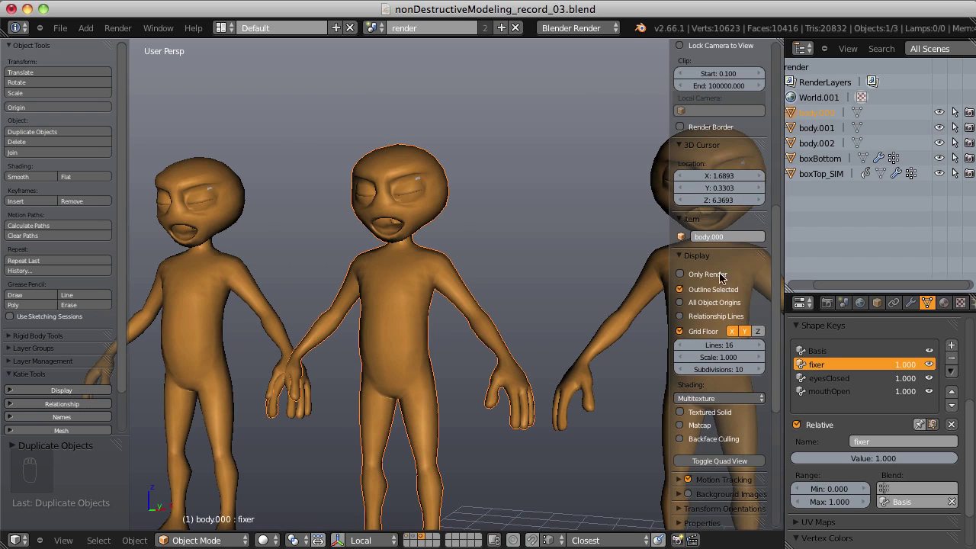
left_click(929, 379)
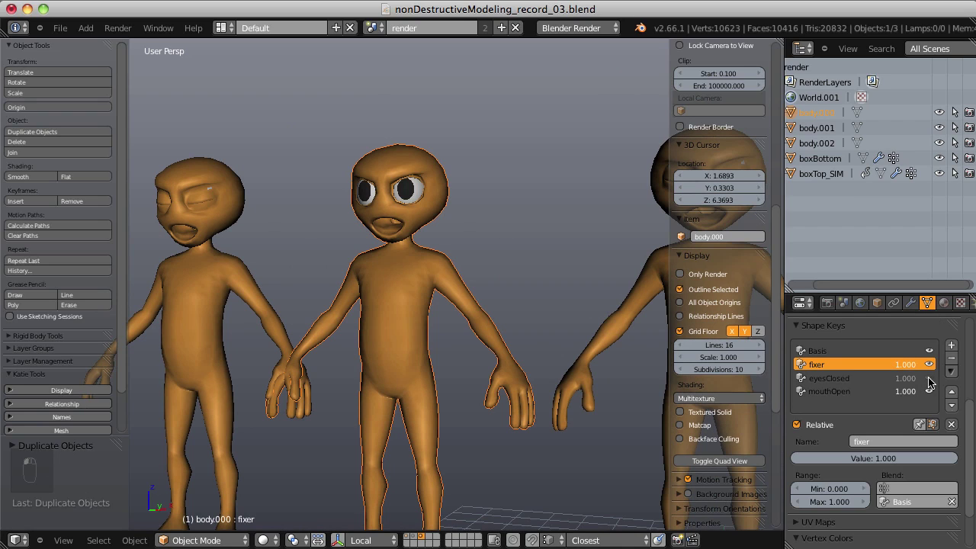
Create a new shape key from the middle alien's current shape mix
left_click(951, 371)
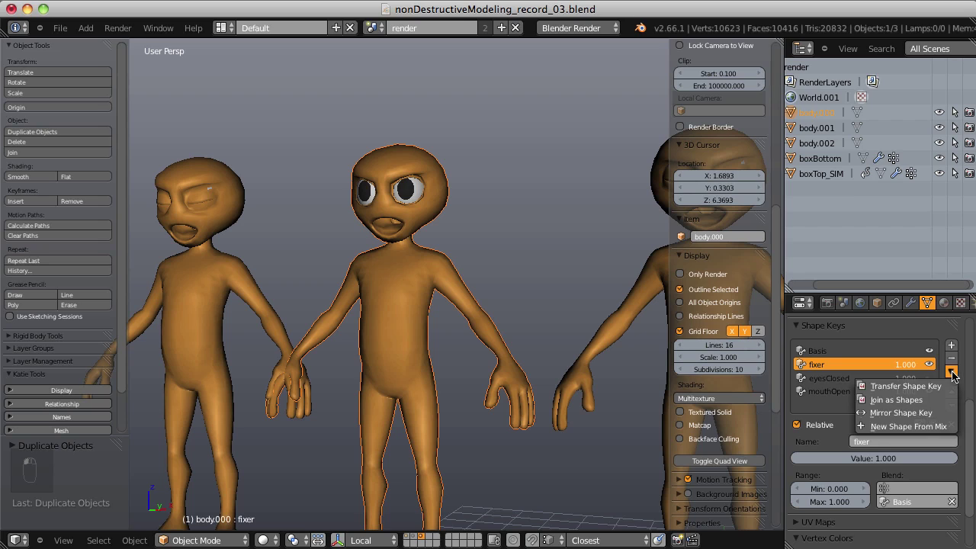
left_click(924, 431)
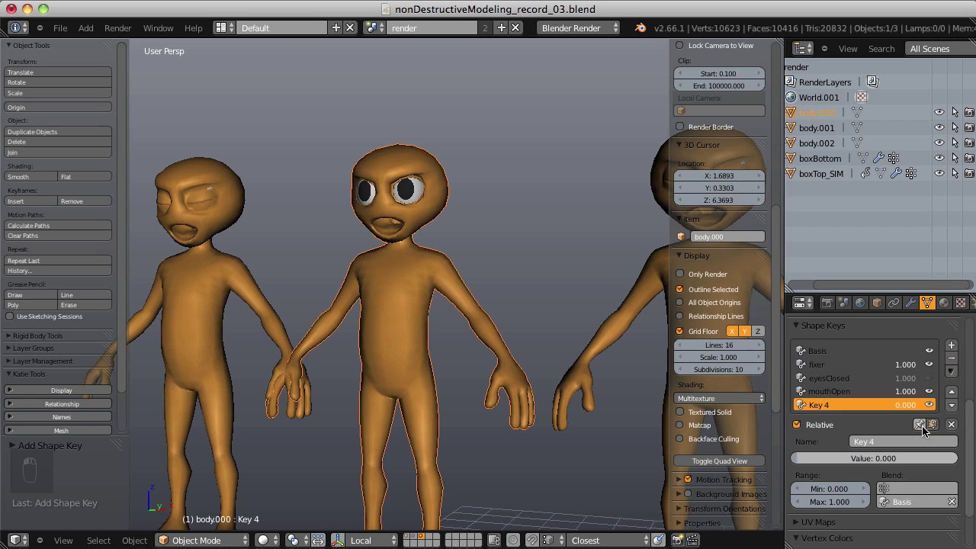
left_click(829, 391)
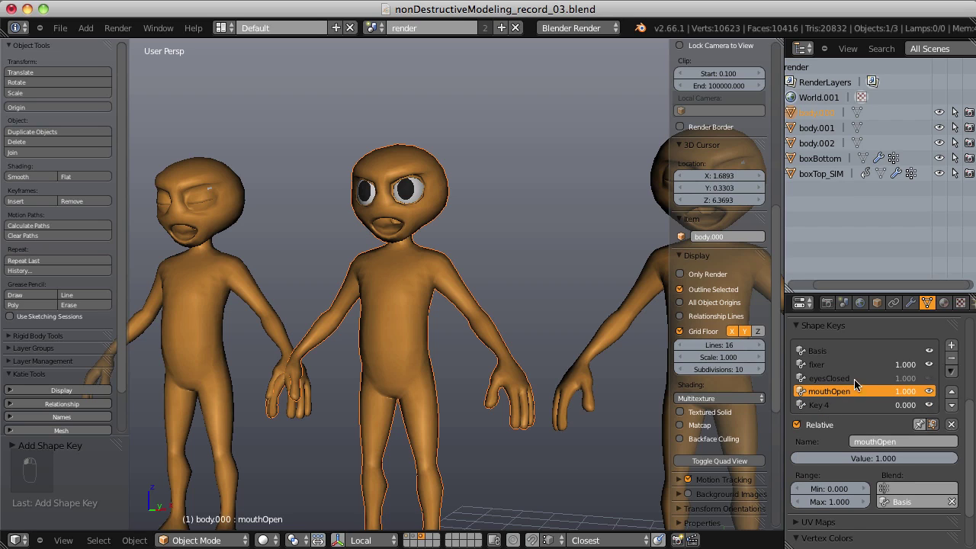
Delete the mouthOpen, eyesClosed, fixer and Key 4 shape keys, leaving the list empty
left_click(951, 358)
left_click(950, 359)
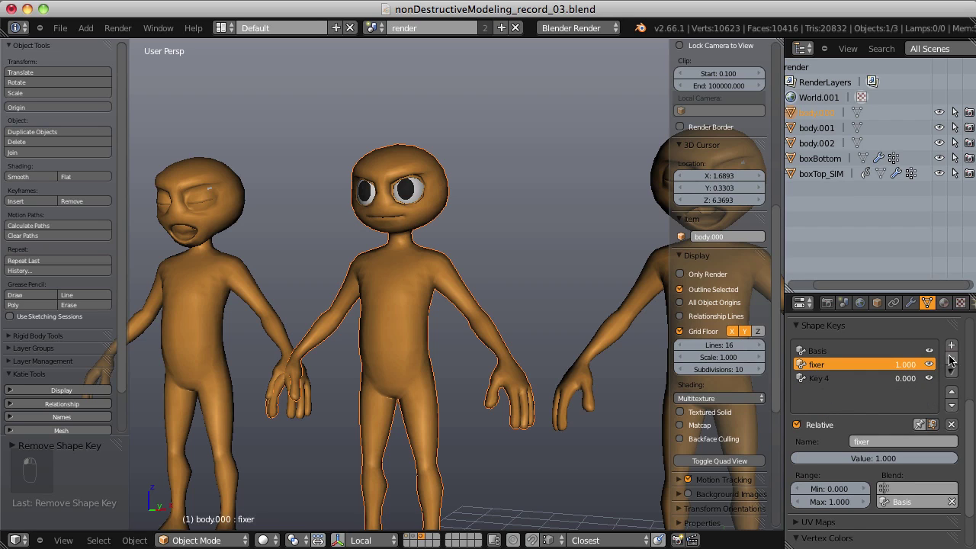
left_click(950, 358)
left_click(950, 358)
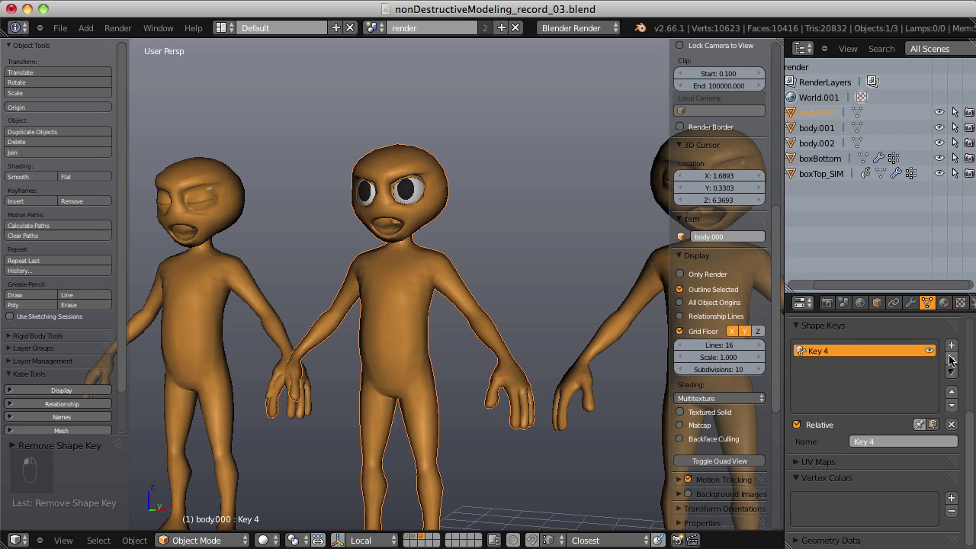
left_click(952, 358)
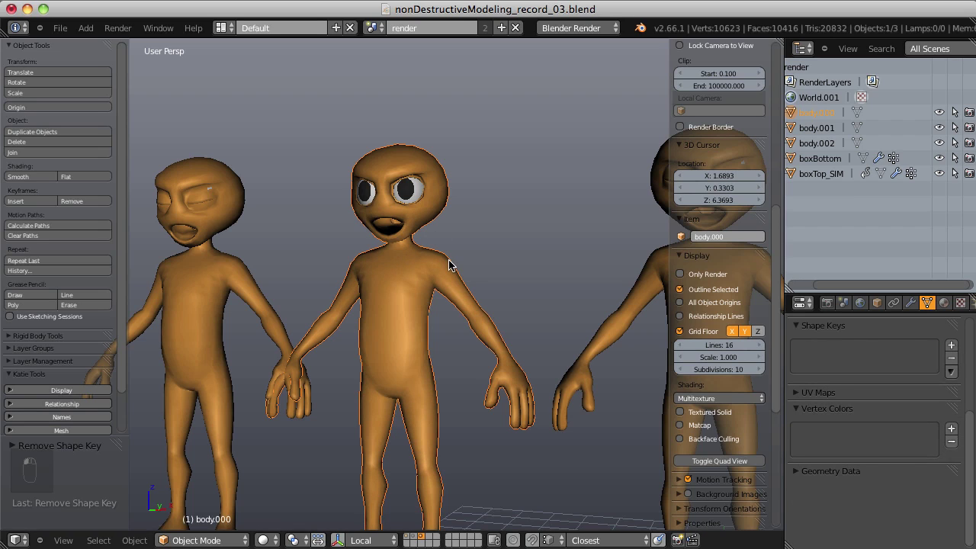
key("Tab")
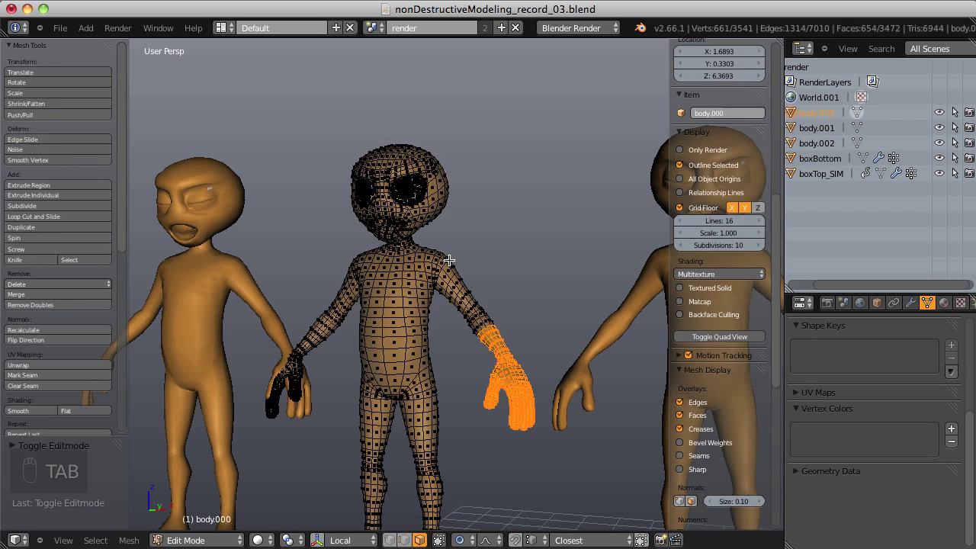
key("Tab")
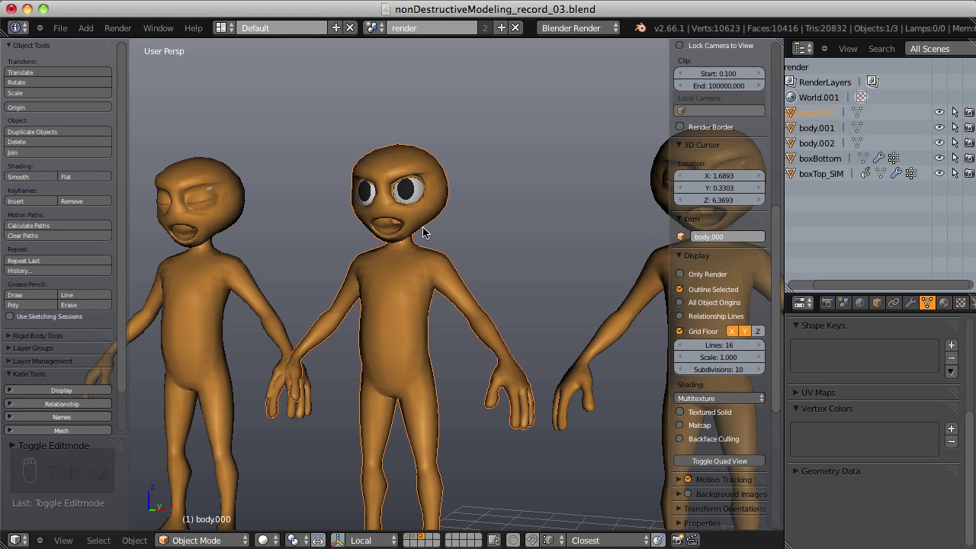
middle_click_drag(426, 261, 465, 193)
Select and frame the left alien, turn off mouthOpen, and add a shape from the mix
scroll(468, 196, "up", 3)
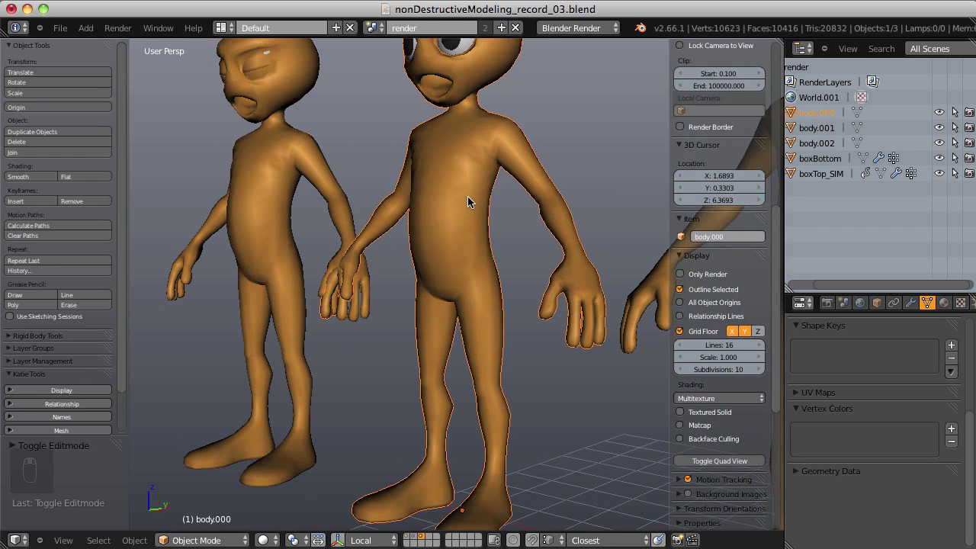
right_click(419, 190)
key("KP_Decimal")
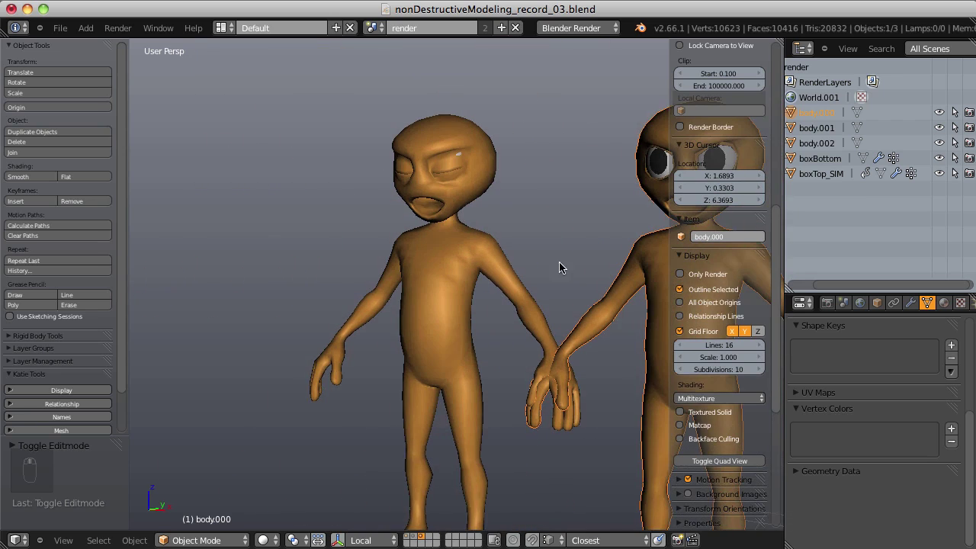
scroll(503, 189, "up", 4)
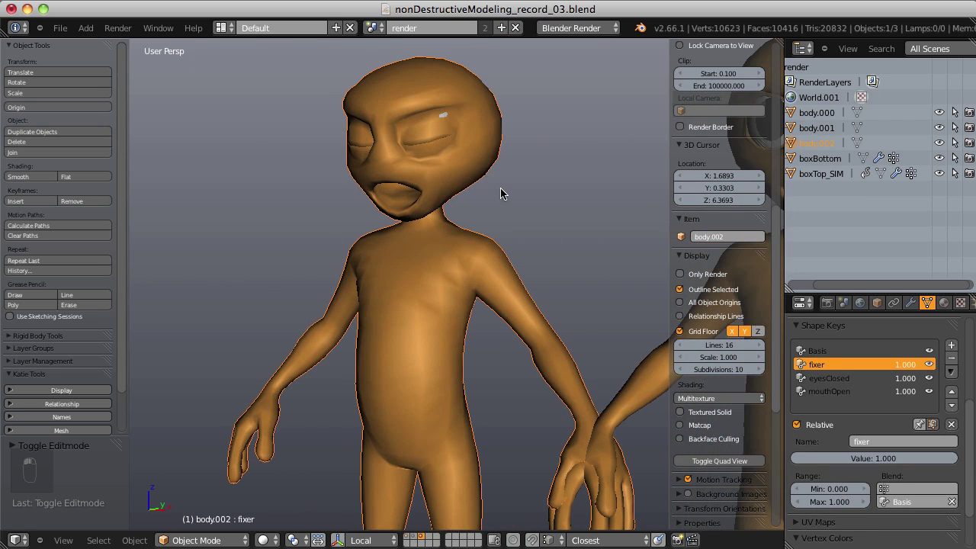
left_click(930, 391)
left_click(951, 371)
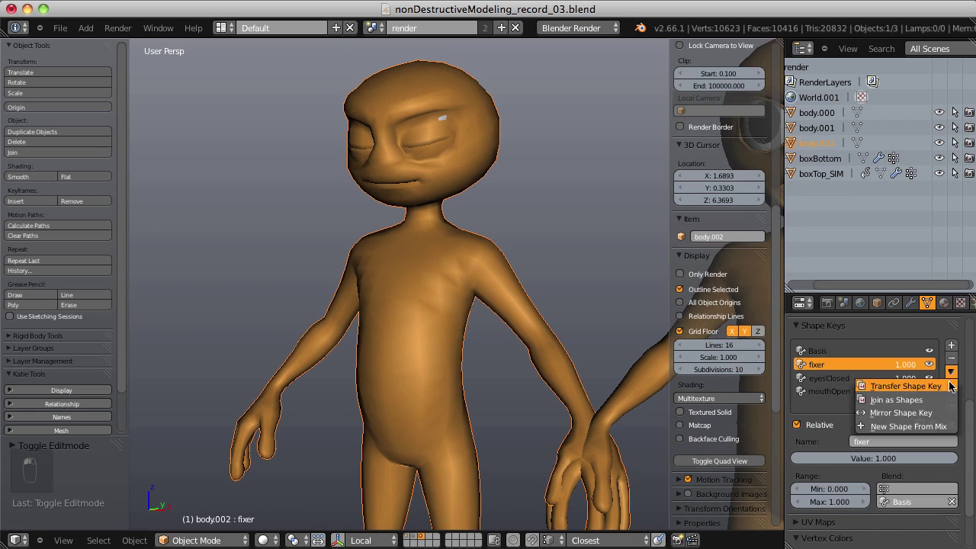
left_click(928, 427)
Remove the left alien's mouthOpen, eyesClosed, fixer and Basis keys, then select the right alien
left_click(869, 391)
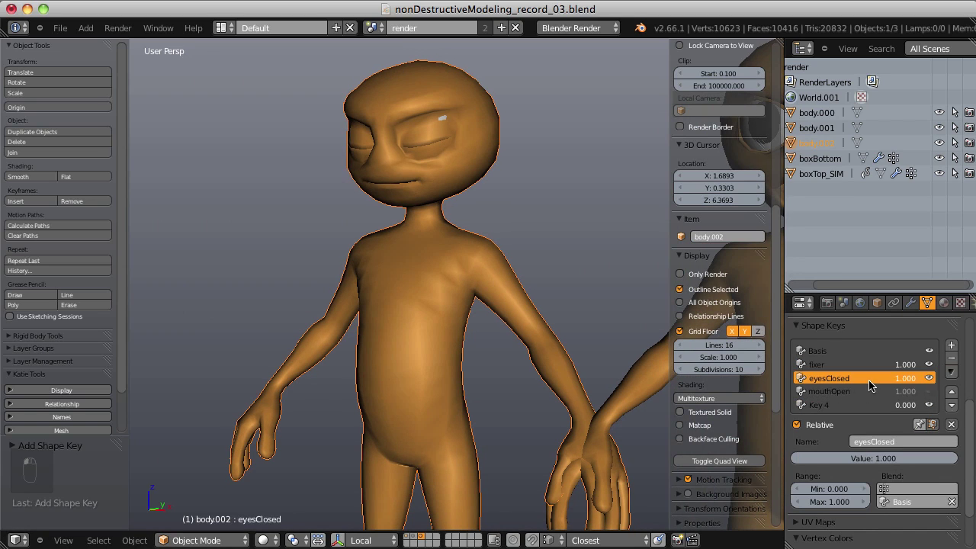
left_click(952, 362)
left_click(952, 362)
left_click(953, 362)
left_click(952, 362)
left_click(952, 362)
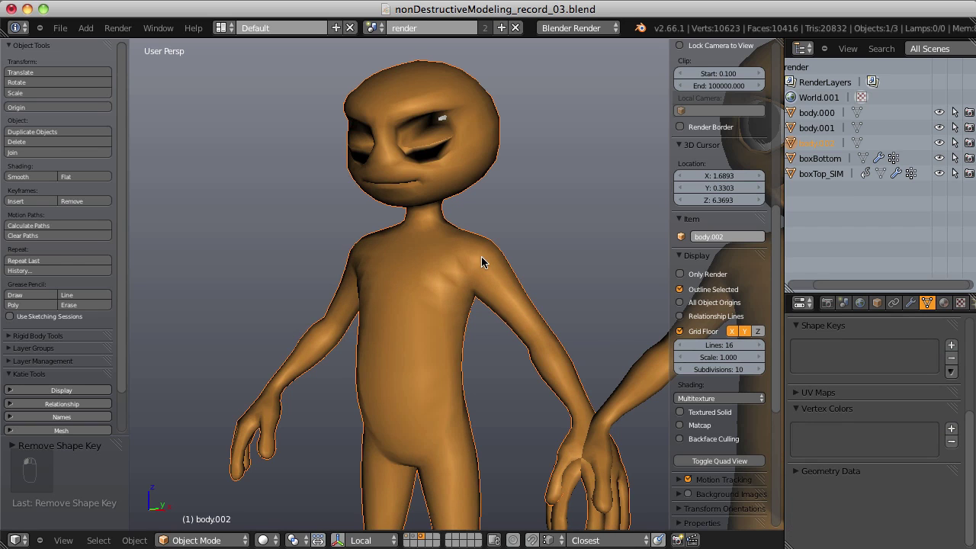
key("Tab")
key("Tab")
scroll(496, 257, "down", 3)
middle_click_drag(496, 257, 413, 155)
right_click(414, 155)
Remove all of the right alien's shape keys: Basis, eyesClosed, mouthOpen and fixer
scroll(479, 200, "up", 5)
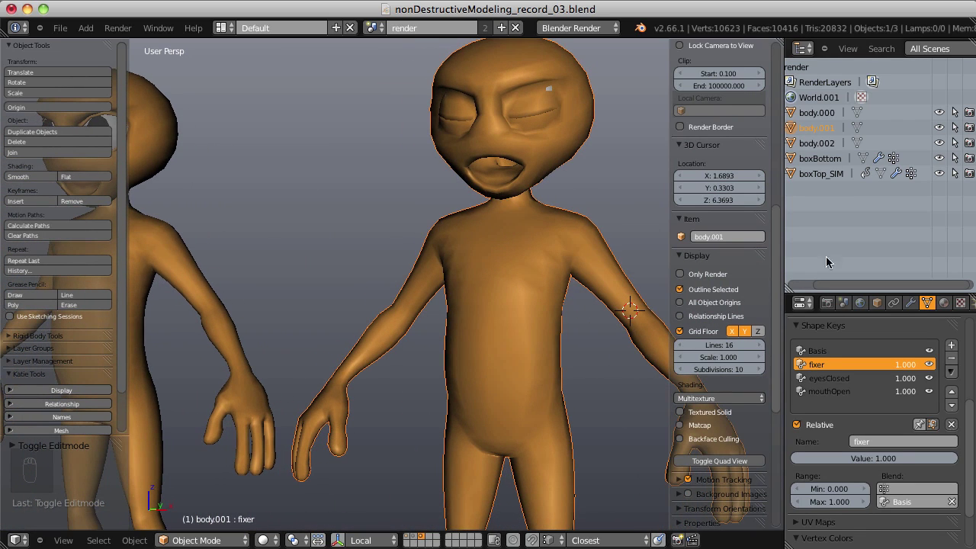
left_click(827, 350)
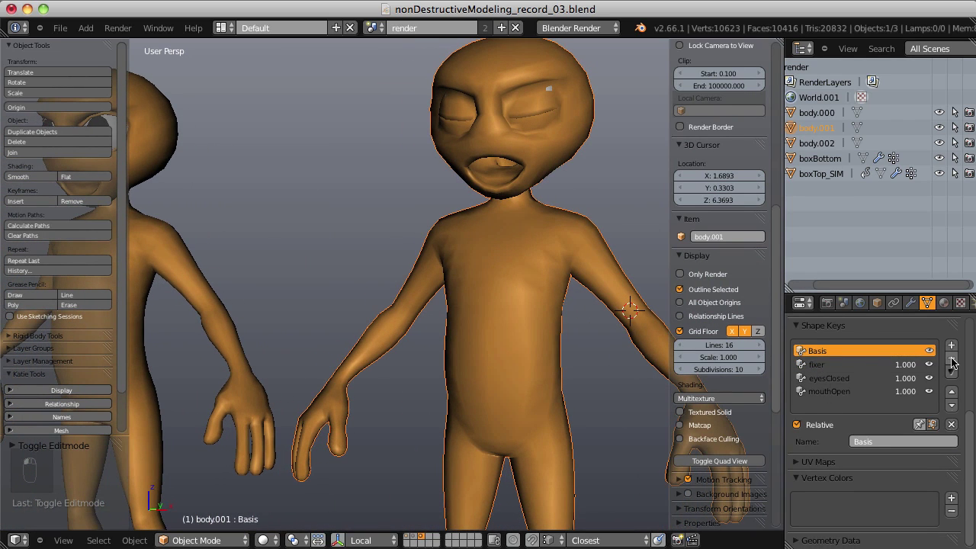
left_click(950, 358)
left_click(911, 364)
left_click(952, 359)
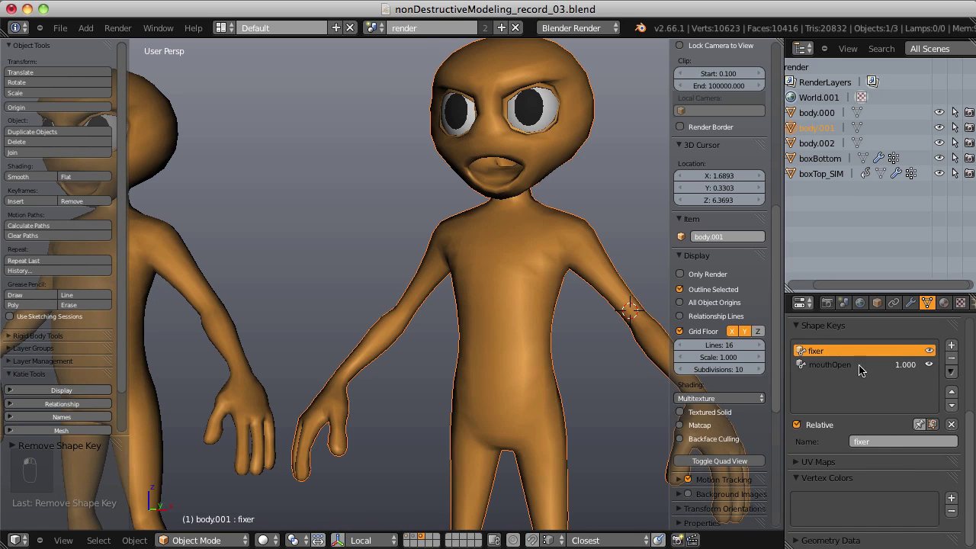
left_click(829, 364)
left_click(951, 358)
left_click(952, 358)
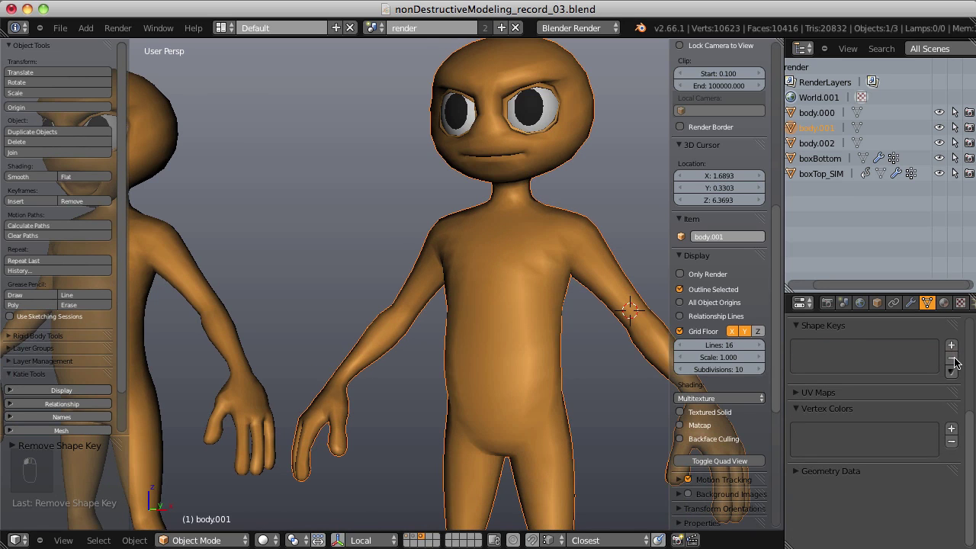
key("Tab")
key("Tab")
key("Tab")
scroll(484, 169, "down", 5)
scroll(396, 199, "up", 3)
Join the left and middle aliens into the right one as shapes body.002 and body.000
right_click(147, 211)
right_click(278, 195, "shift")
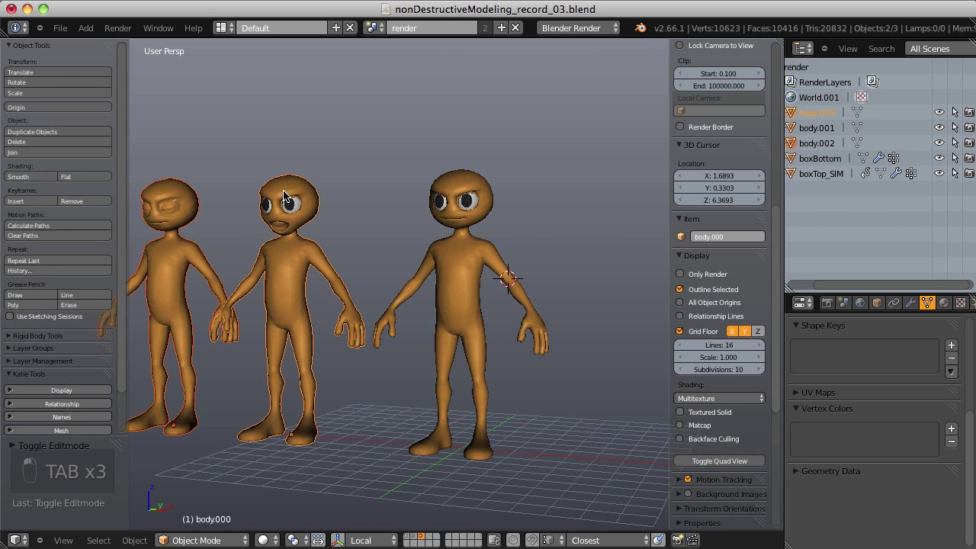
right_click(472, 199, "shift")
scroll(657, 286, "up", 3)
left_click(951, 371)
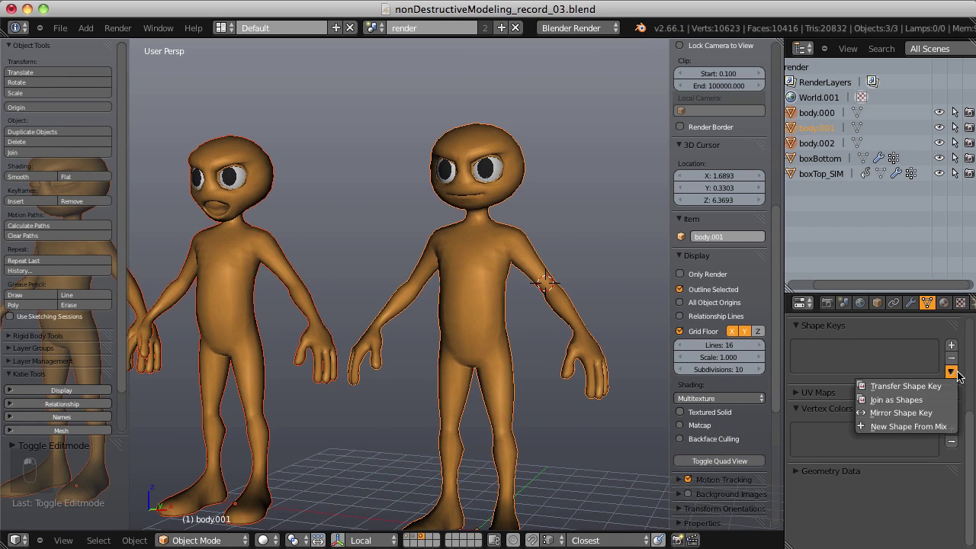
left_click(885, 398)
left_click_drag(897, 368, 866, 382)
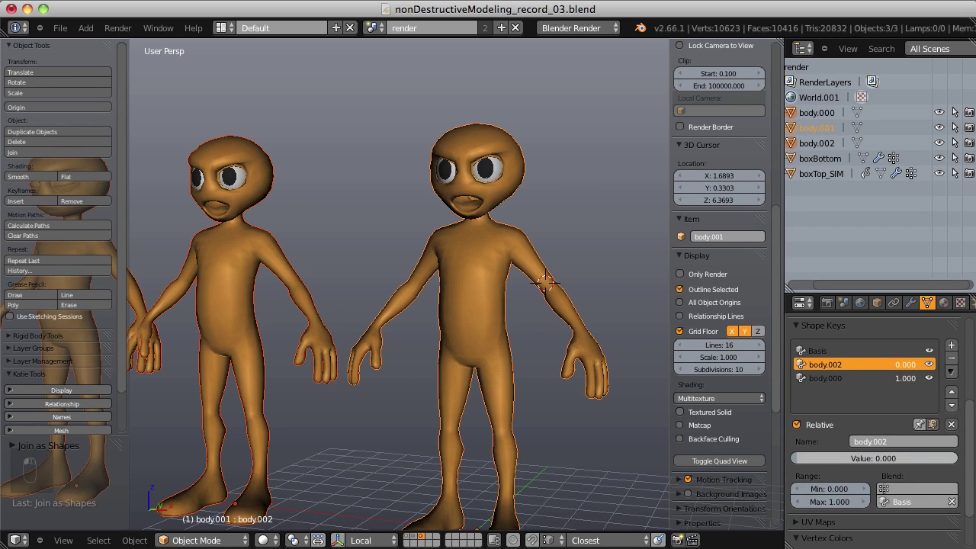
middle_click_drag(587, 349, 552, 256)
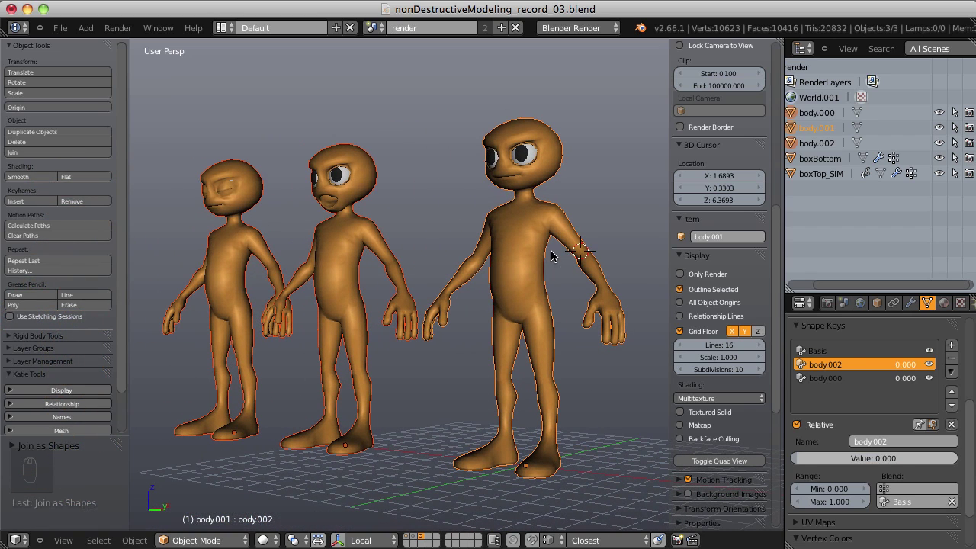